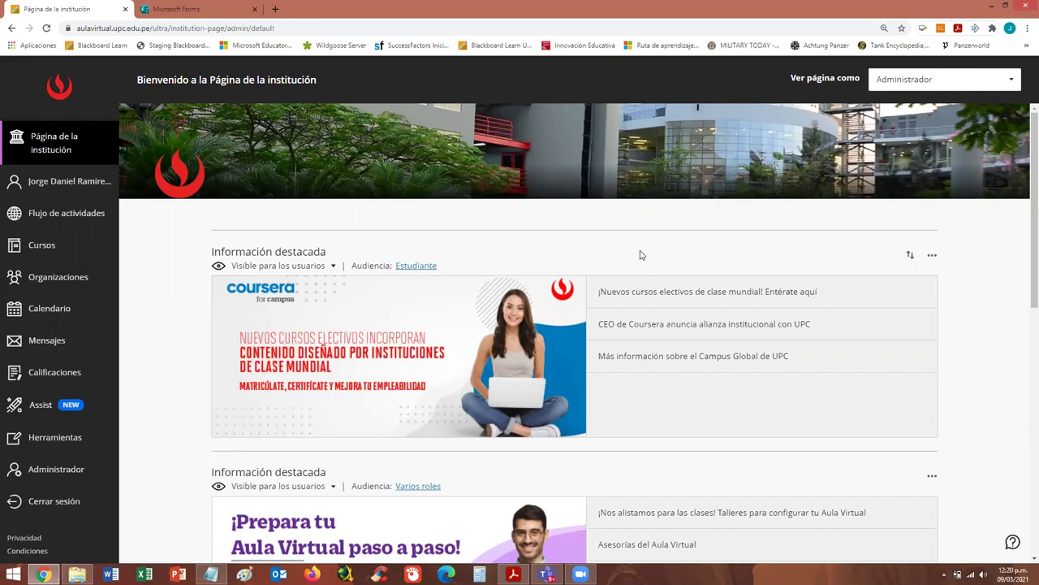
# Look through the institution page's featured information and video playlists, and open the account holder's profile to view its basic details
pyautogui.scroll(-7, 644, 262)
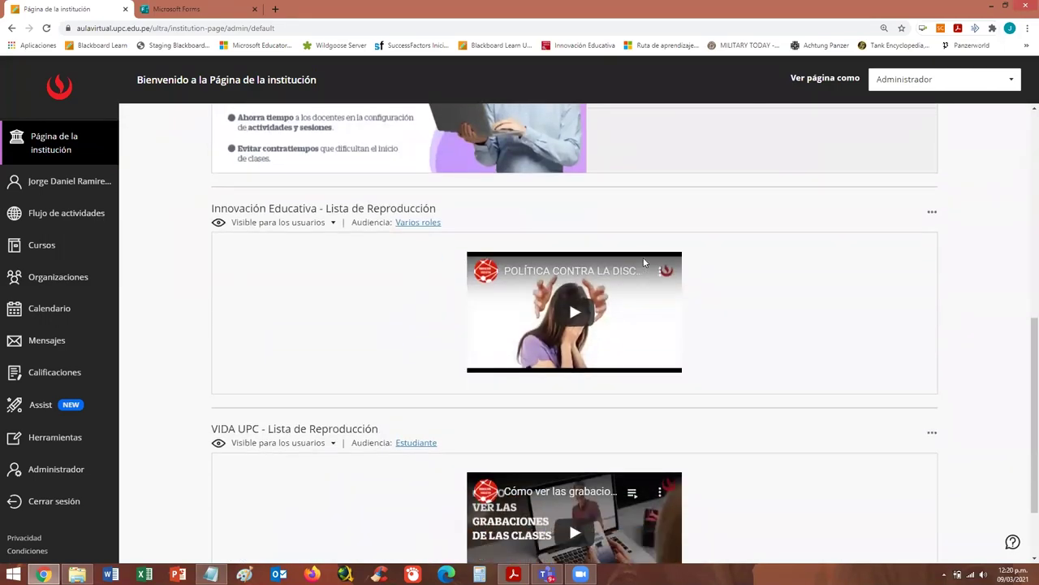
pyautogui.scroll(6, 644, 262)
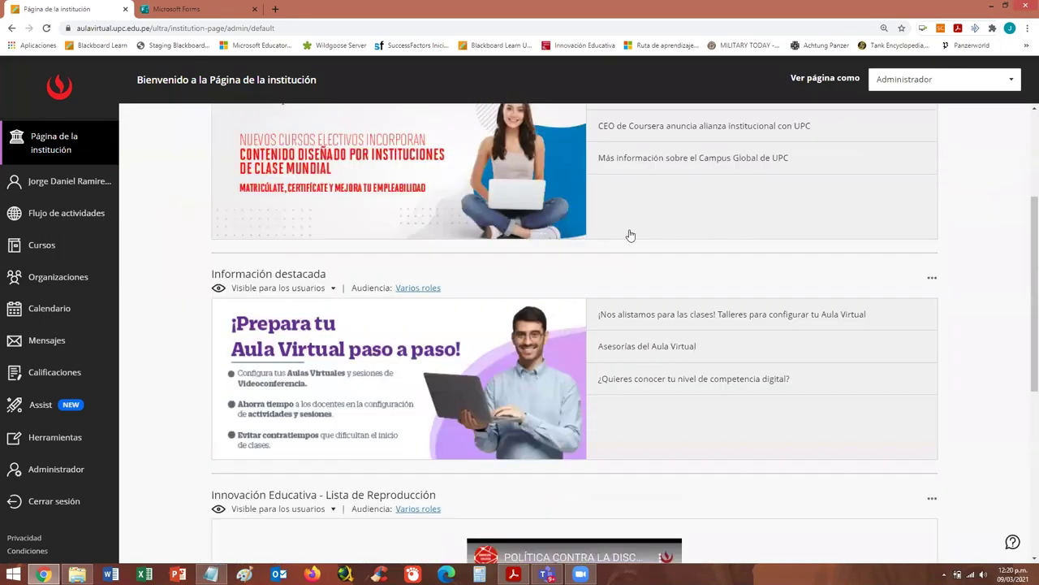
pyautogui.scroll(2, 628, 235)
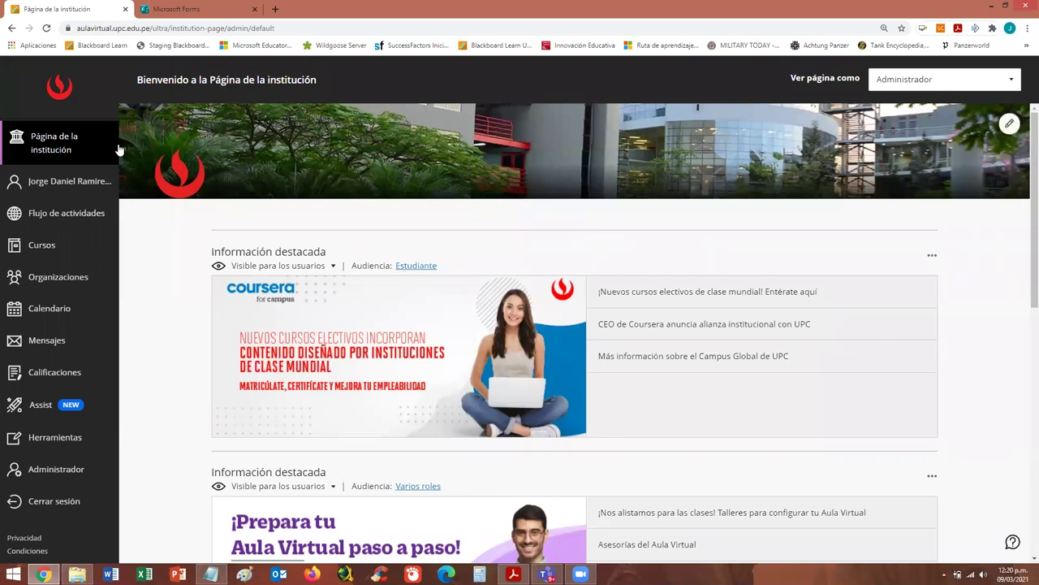
pyautogui.click(57, 183)
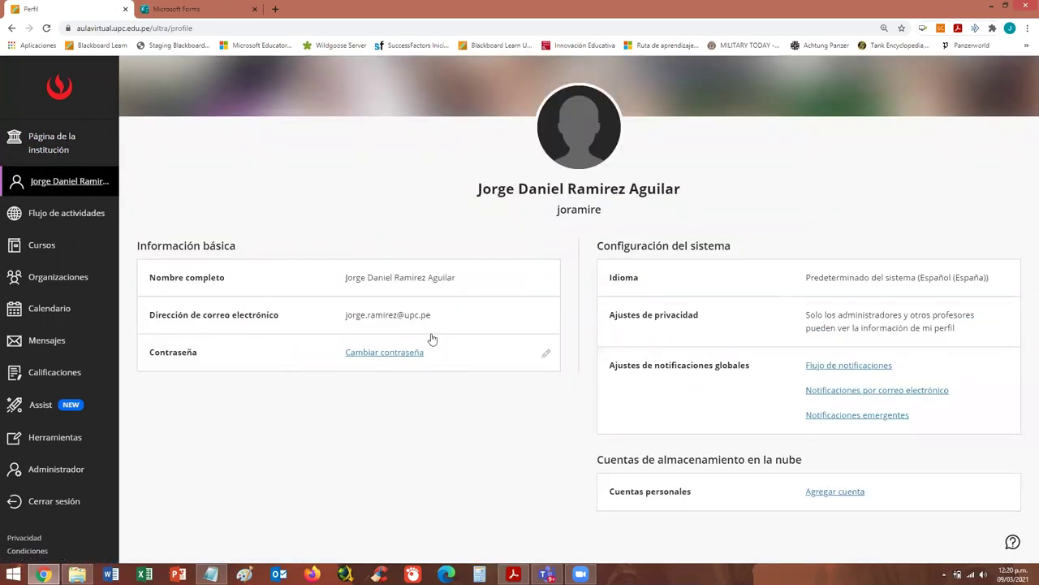
pyautogui.moveTo(588, 114)
# Open the activity stream and review its entries for today and recent days
pyautogui.click(66, 216)
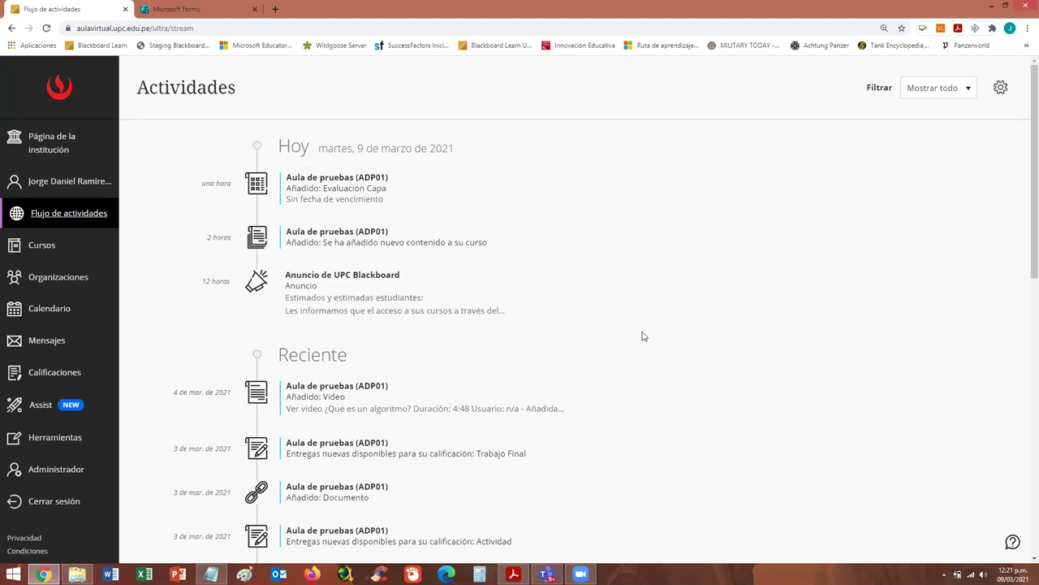
pyautogui.scroll(-2, 624, 329)
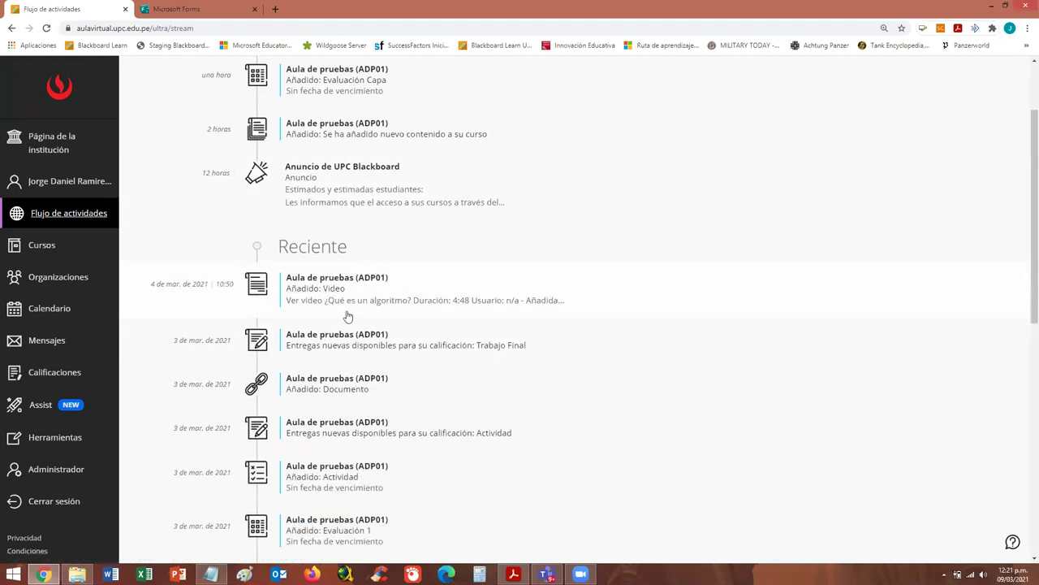
pyautogui.scroll(2, 348, 316)
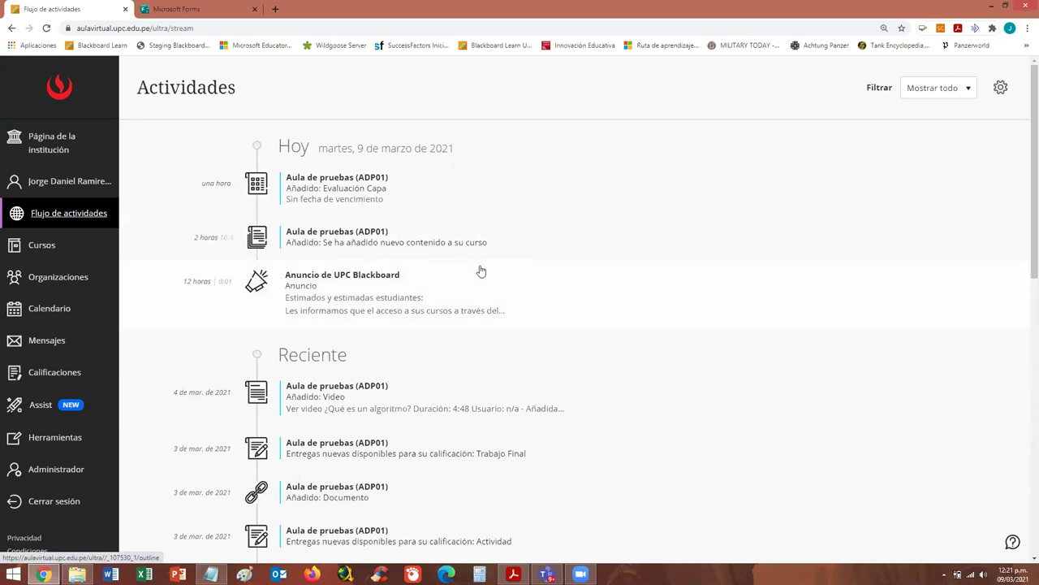
pyautogui.scroll(-2, 486, 277)
pyautogui.scroll(2, 479, 275)
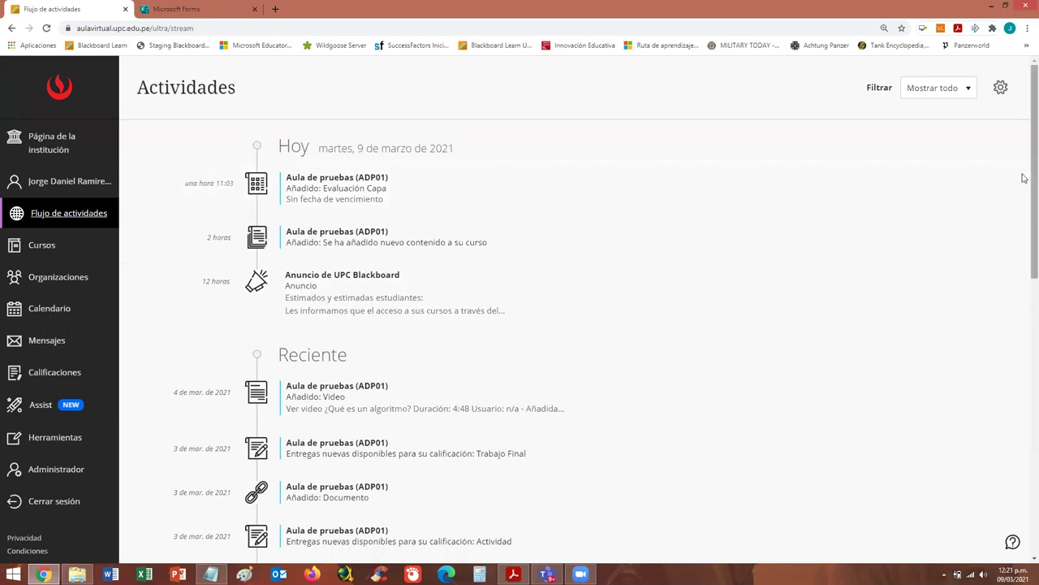
# Open the current courses list, and in Acrobat Reader go to page 11 of the Objetivo document, about finding and filtering courses
pyautogui.click(38, 248)
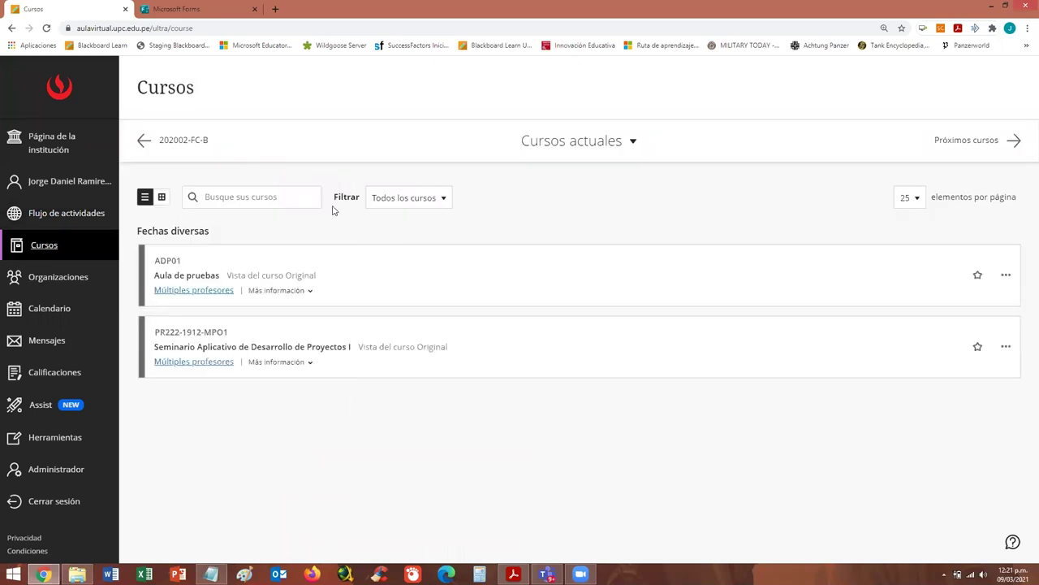
pyautogui.click(513, 574)
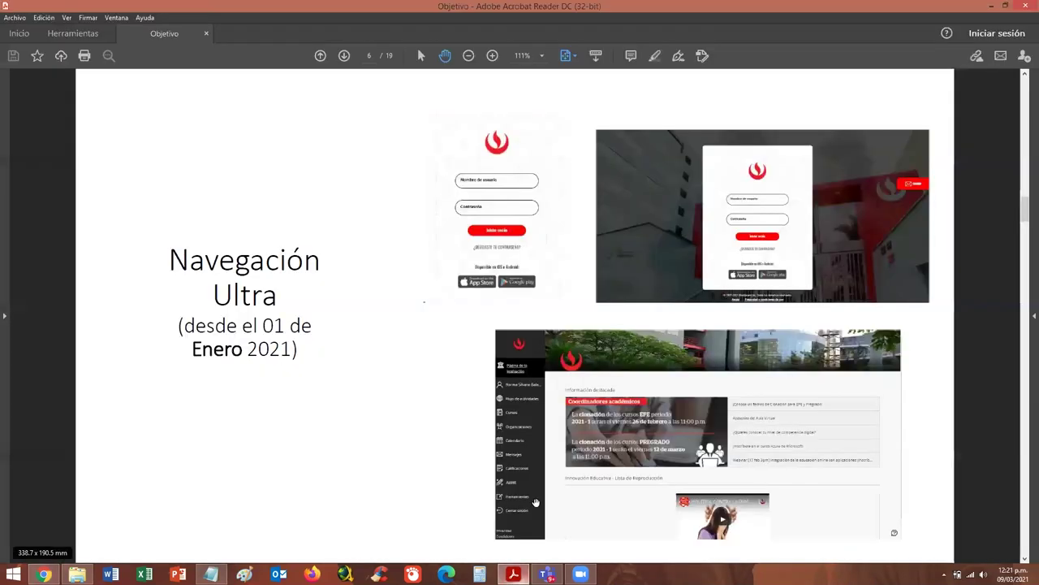
pyautogui.scroll(-6, 361, 387)
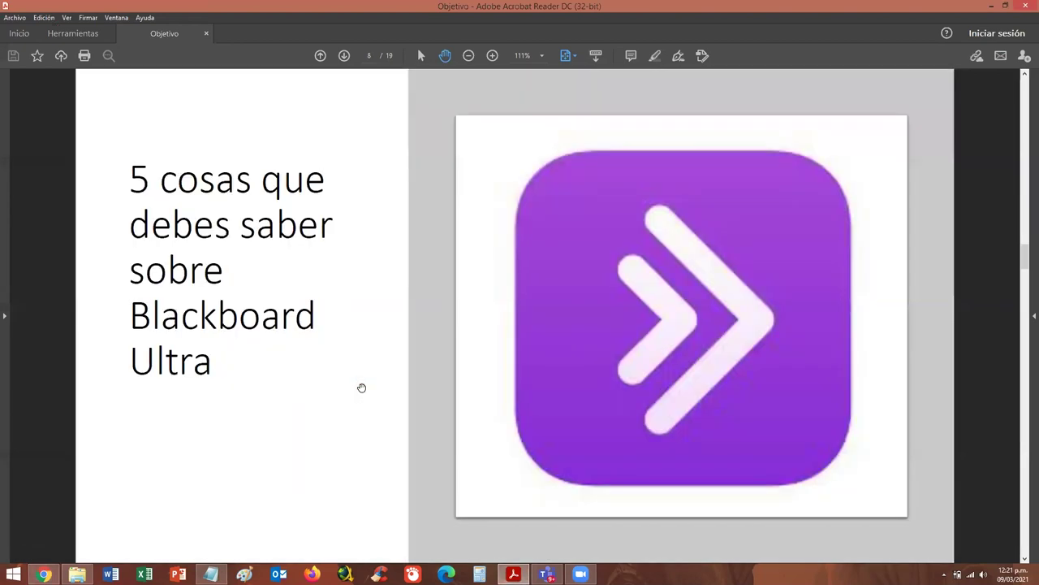
pyautogui.scroll(-6, 361, 387)
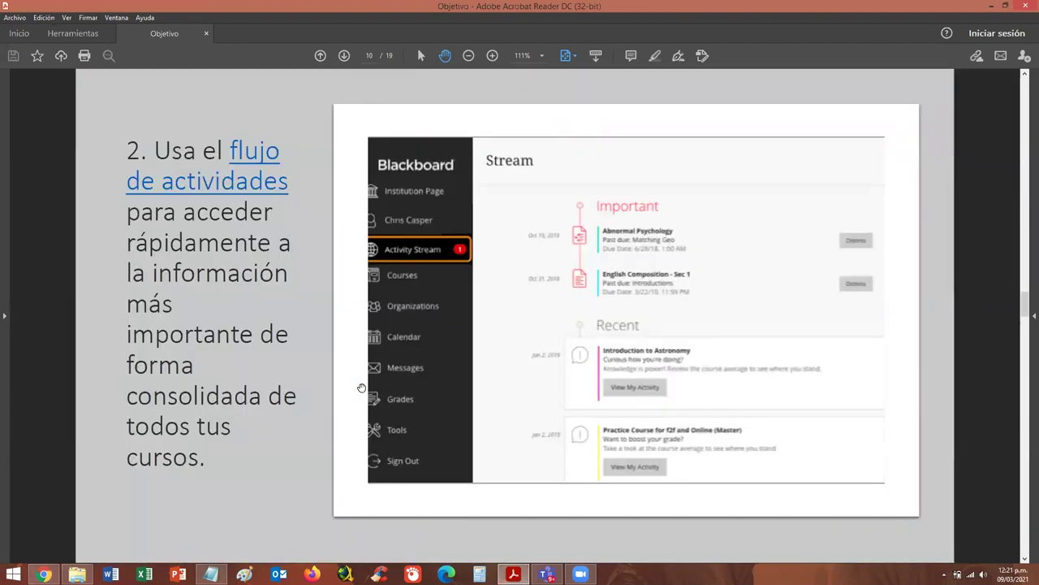
pyautogui.scroll(-3, 526, 400)
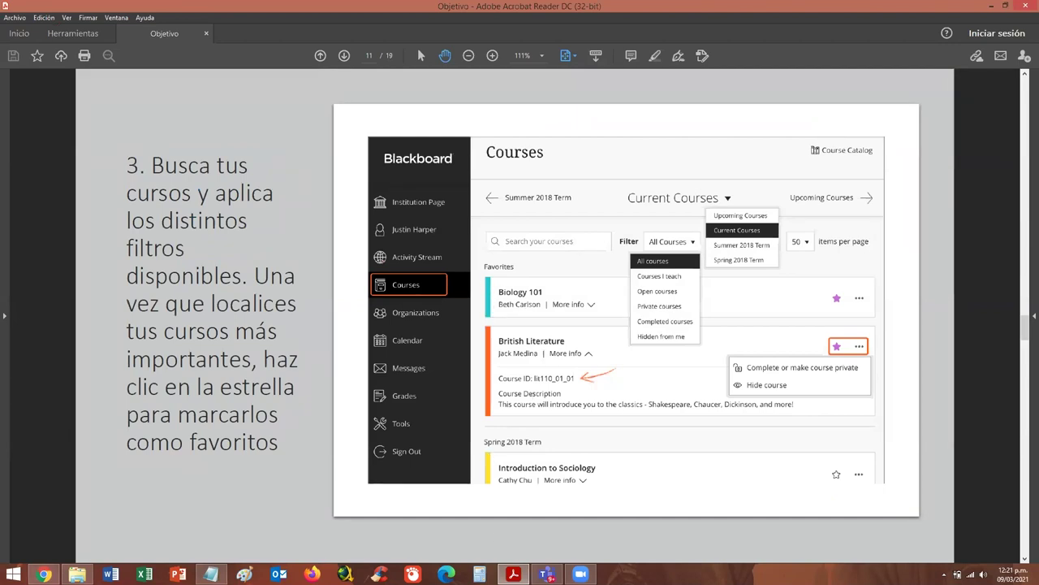
# Return to Blackboard in Chrome and view the current organizations list
pyautogui.hotkey('alt', 'Tab')
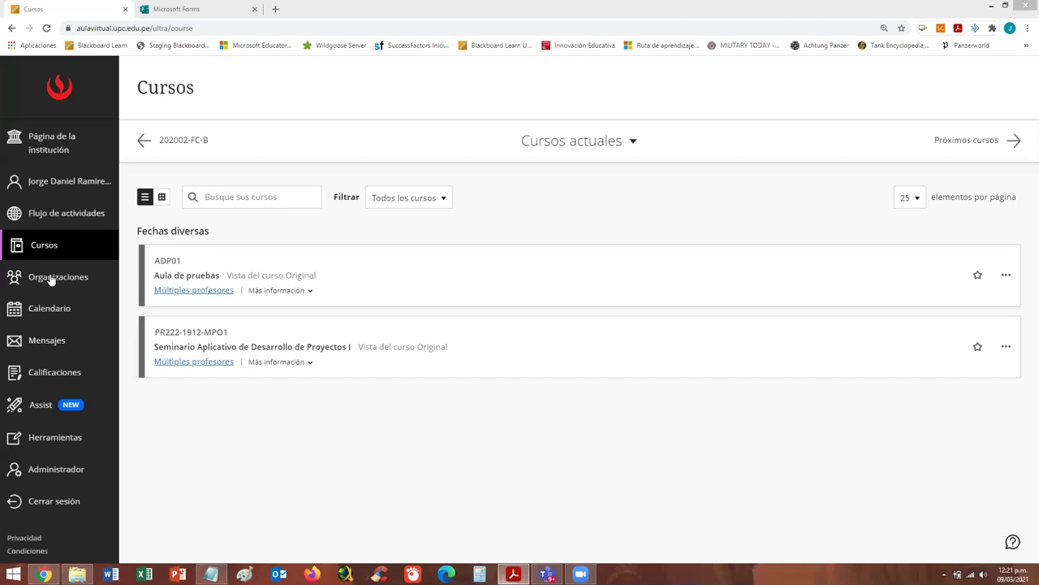
pyautogui.click(50, 280)
pyautogui.scroll(-3, 345, 325)
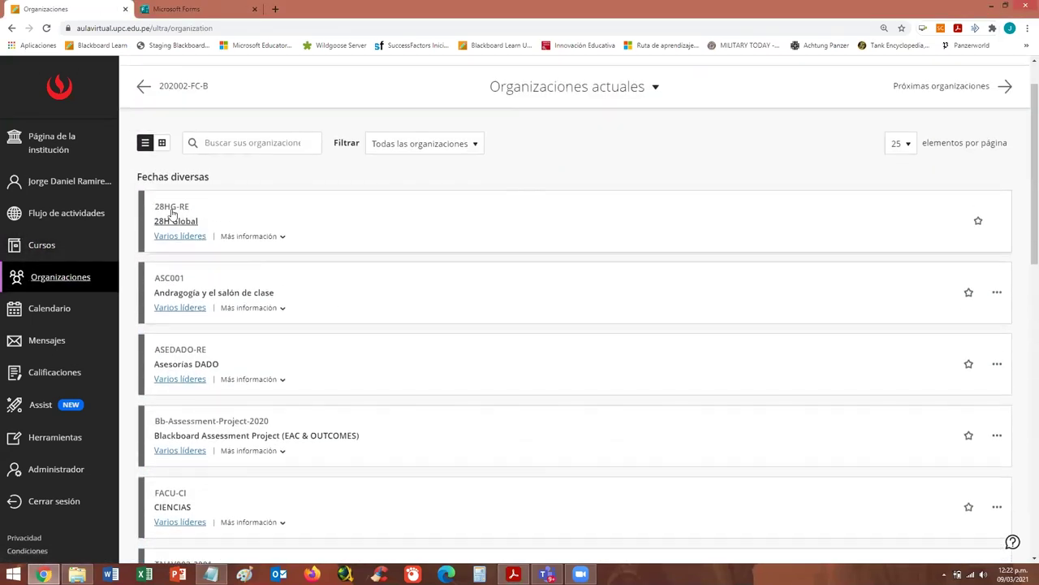
# Revisit the current courses list, and look through the organizations list down to its last entries
pyautogui.click(47, 250)
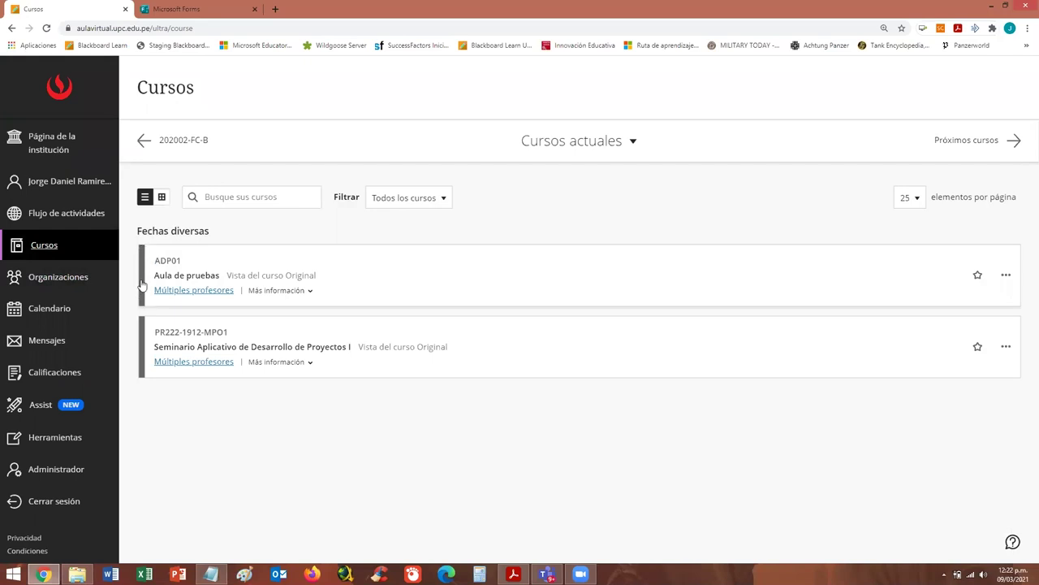
pyautogui.click(59, 277)
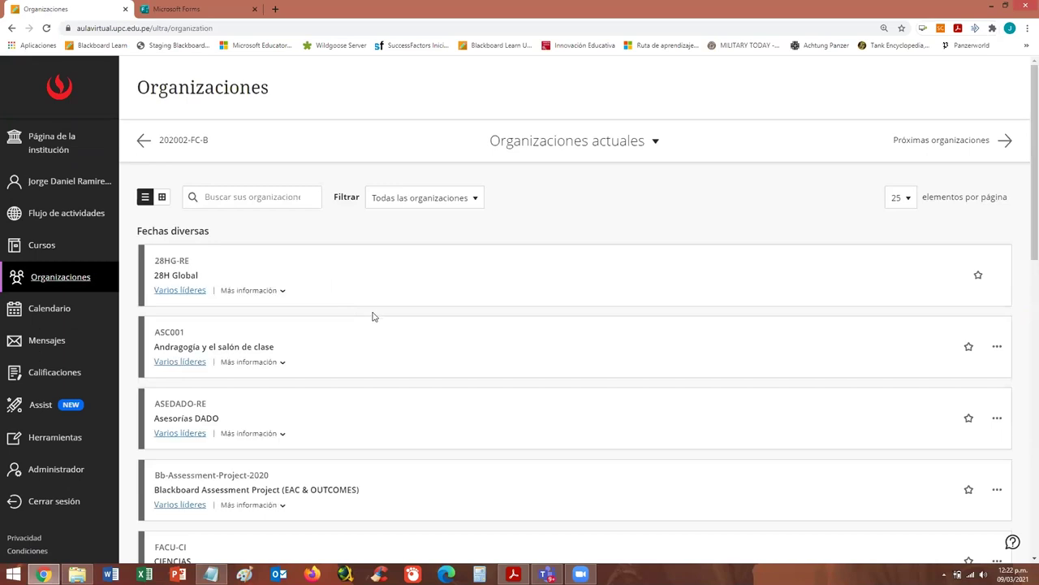
pyautogui.scroll(-7, 373, 316)
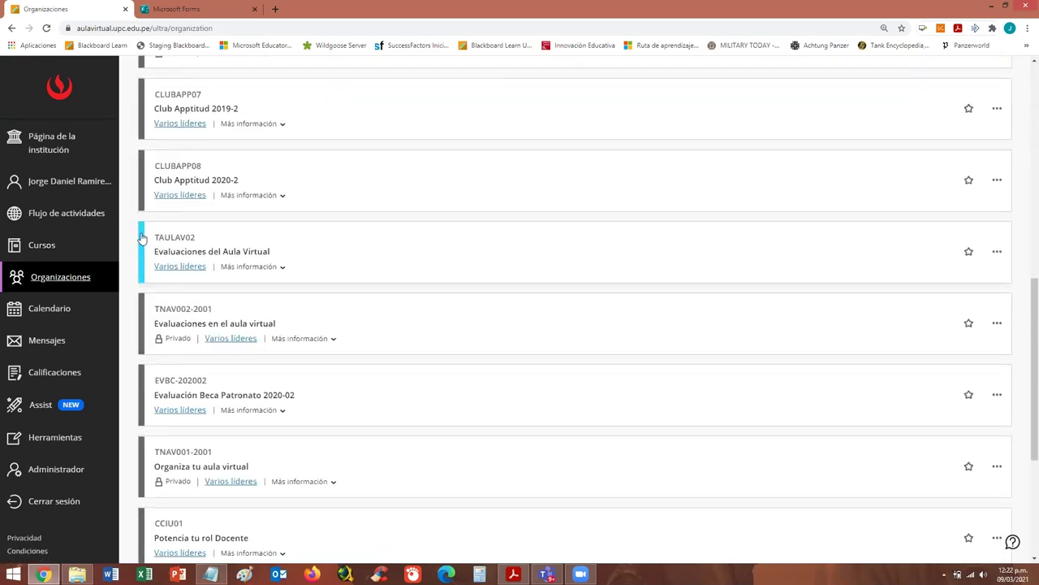
pyautogui.scroll(-3, 301, 278)
pyautogui.scroll(-1, 322, 281)
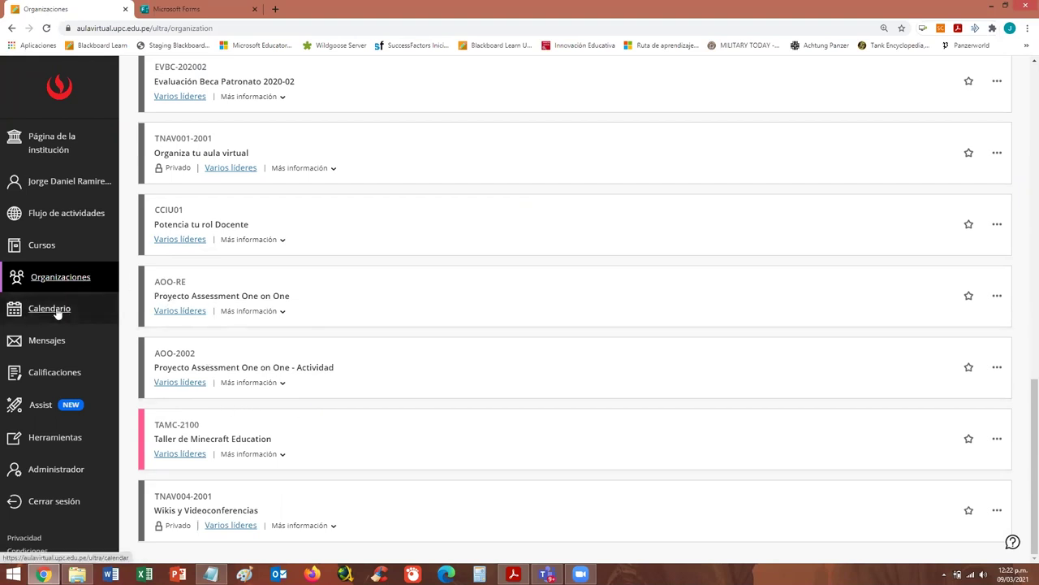
# Compare the current courses list with the current organizations list by alternating between the two pages, finishing on the organizations
pyautogui.click(56, 247)
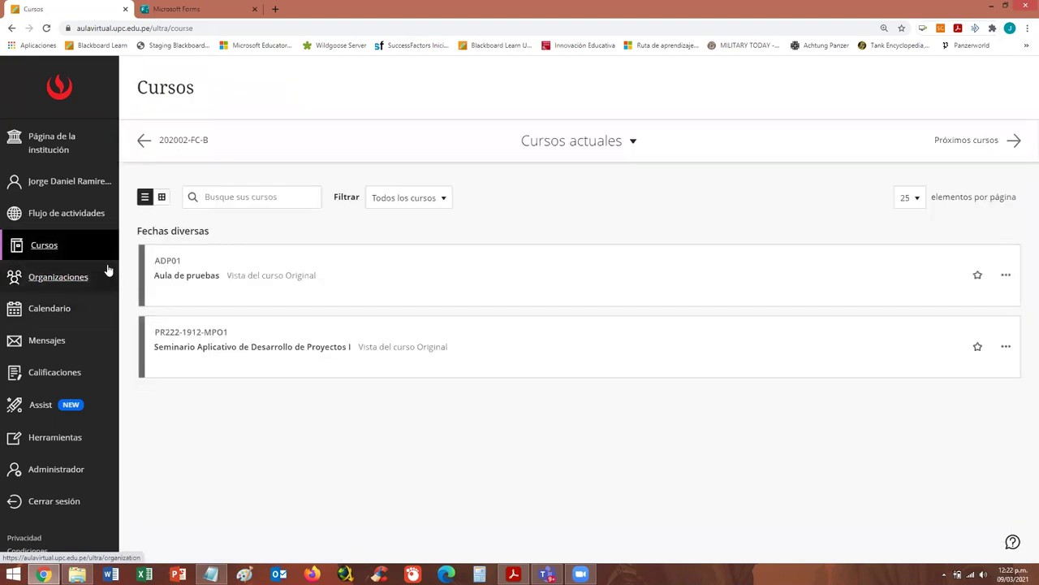
pyautogui.click(59, 280)
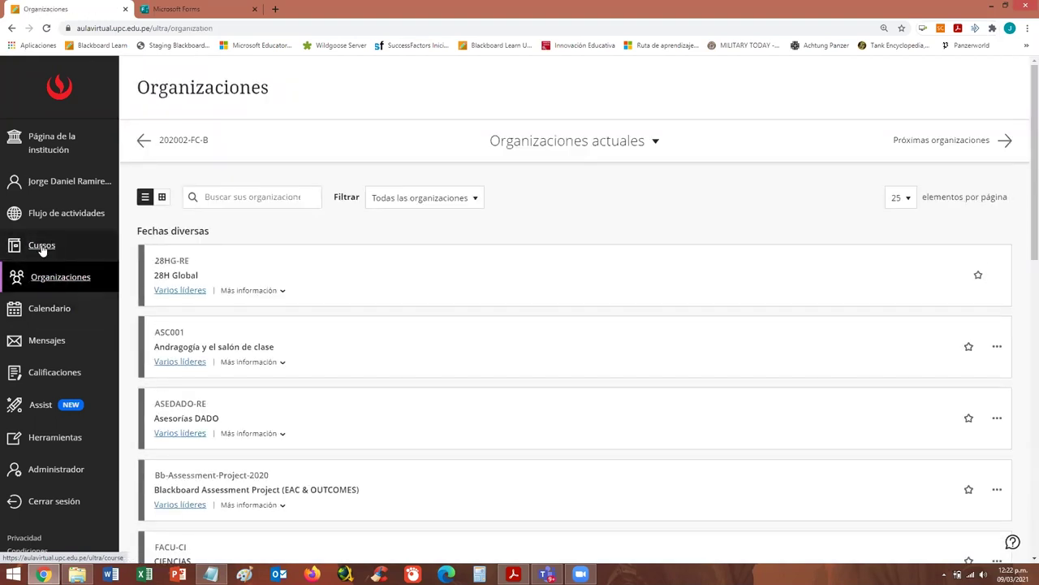
pyautogui.click(42, 247)
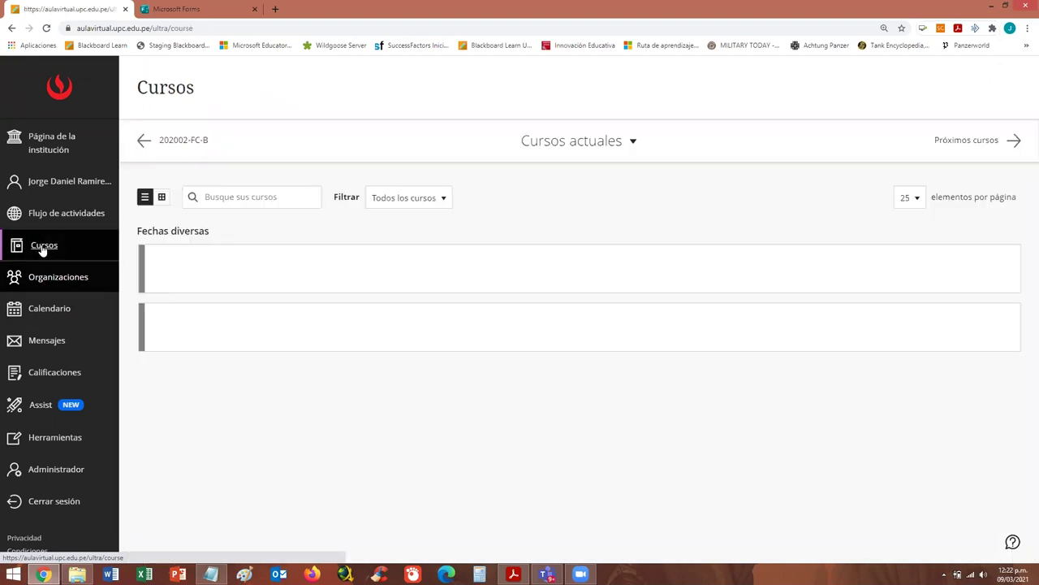
pyautogui.click(46, 279)
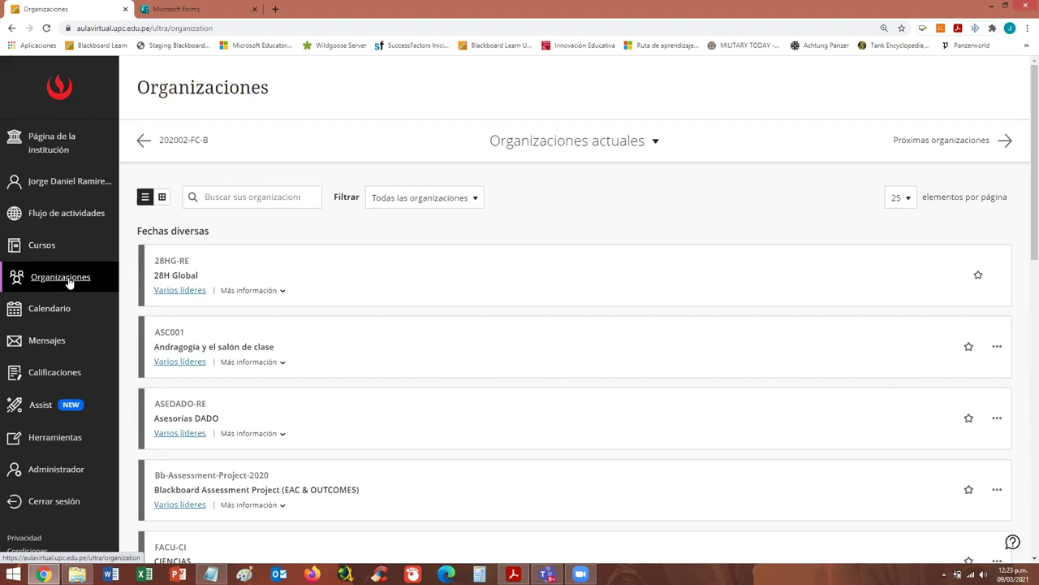
pyautogui.click(41, 244)
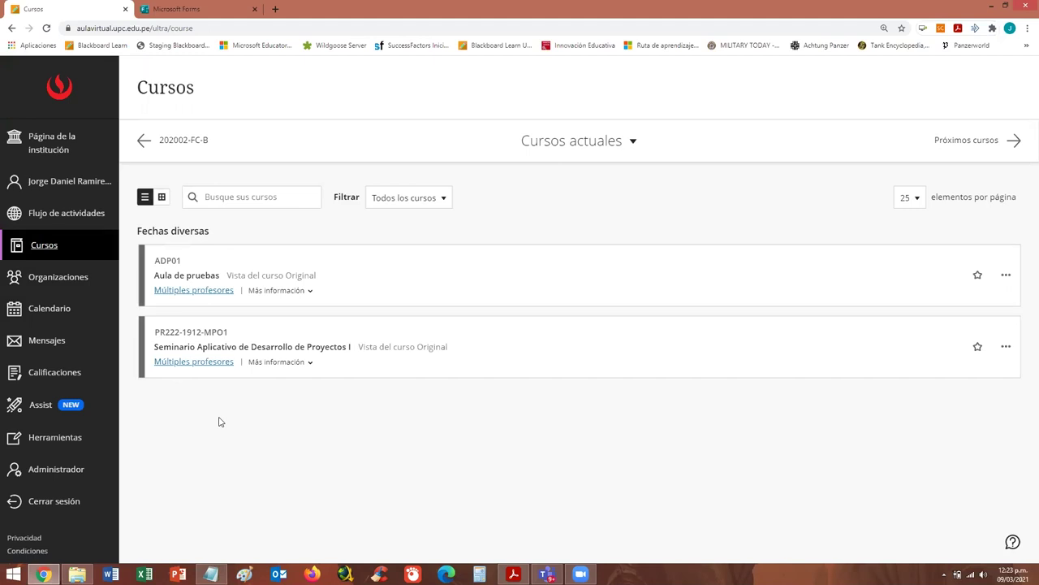
pyautogui.click(51, 278)
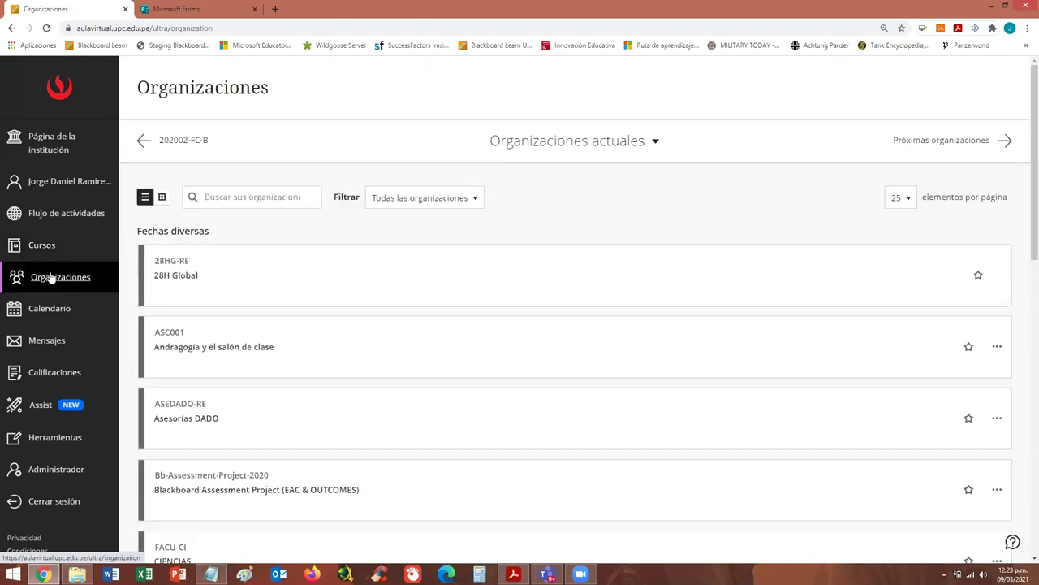
pyautogui.click(42, 246)
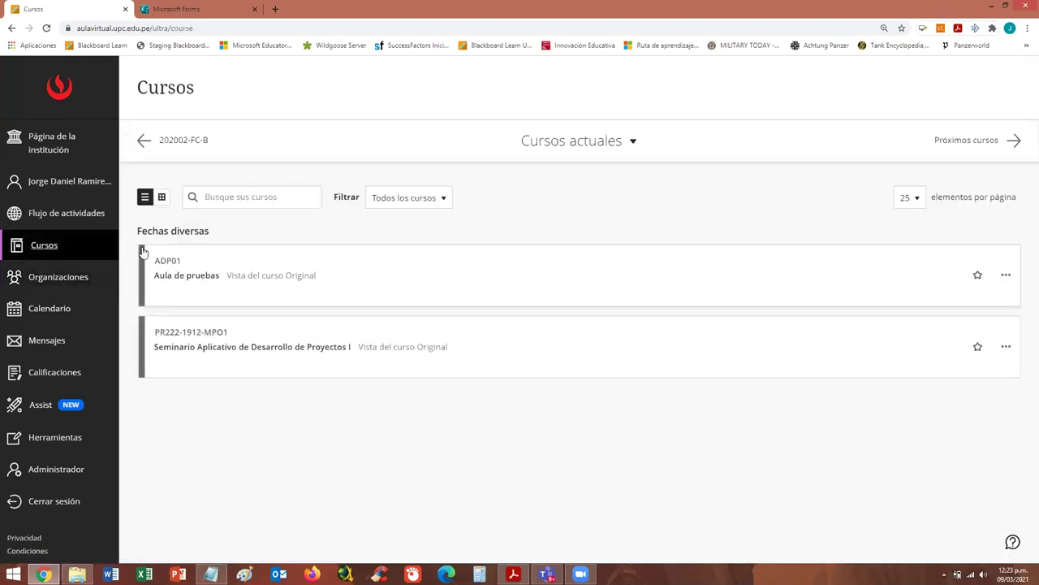
pyautogui.click(66, 281)
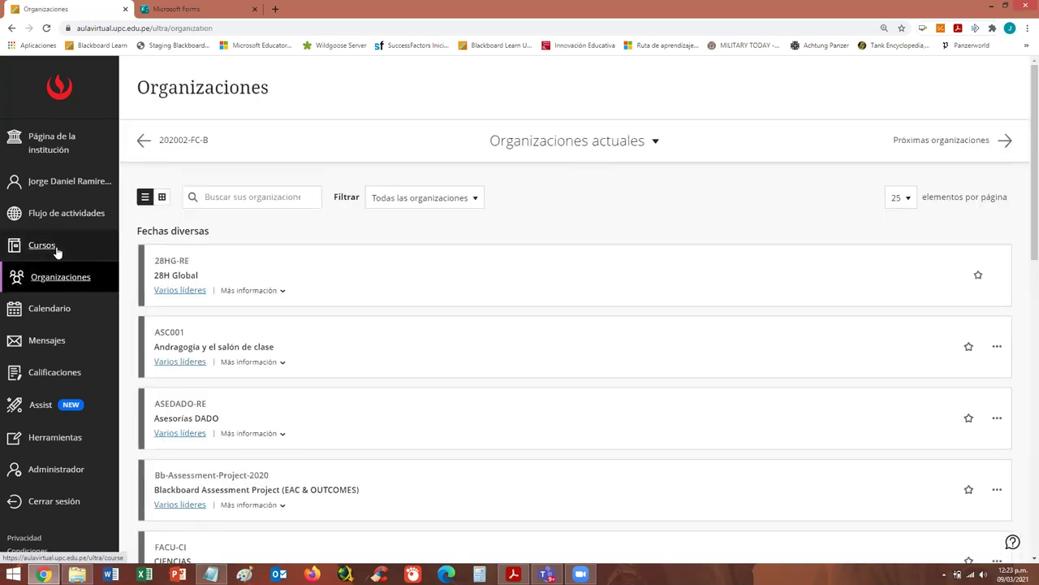
pyautogui.click(57, 252)
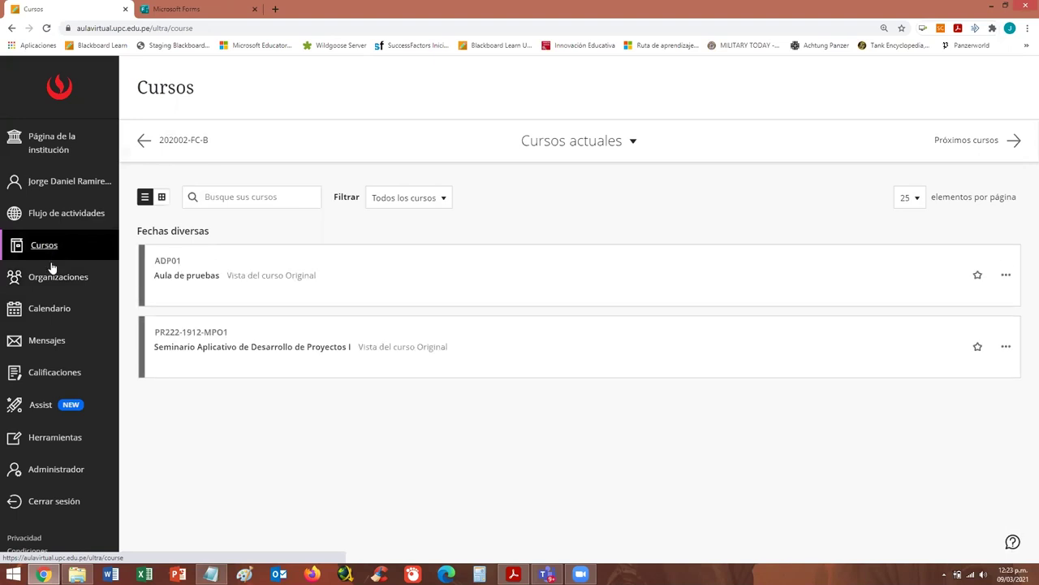
pyautogui.click(58, 283)
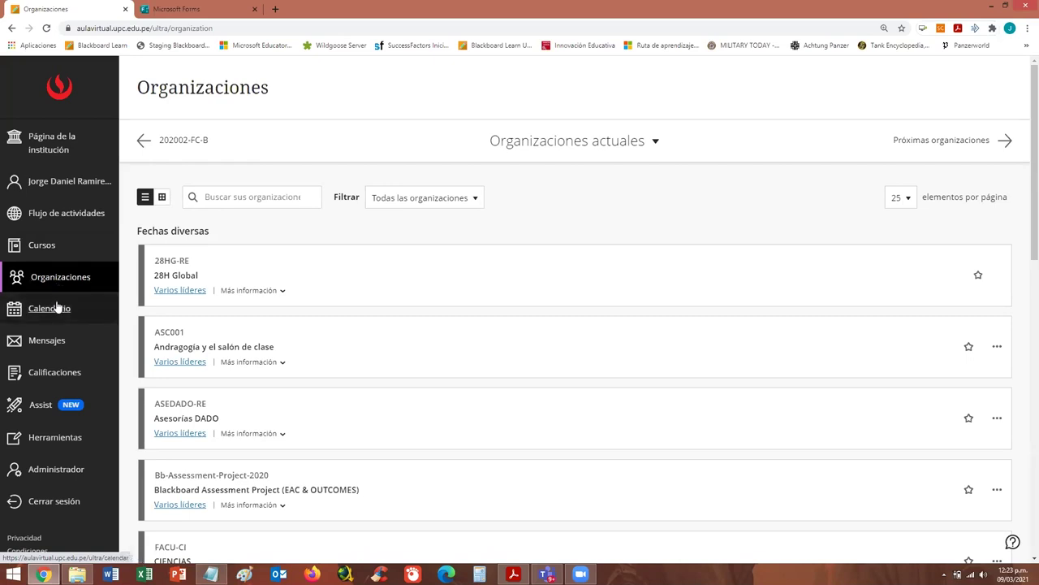
# Show the March 2021 calendar in month view and check its option for adding an item
pyautogui.click(57, 305)
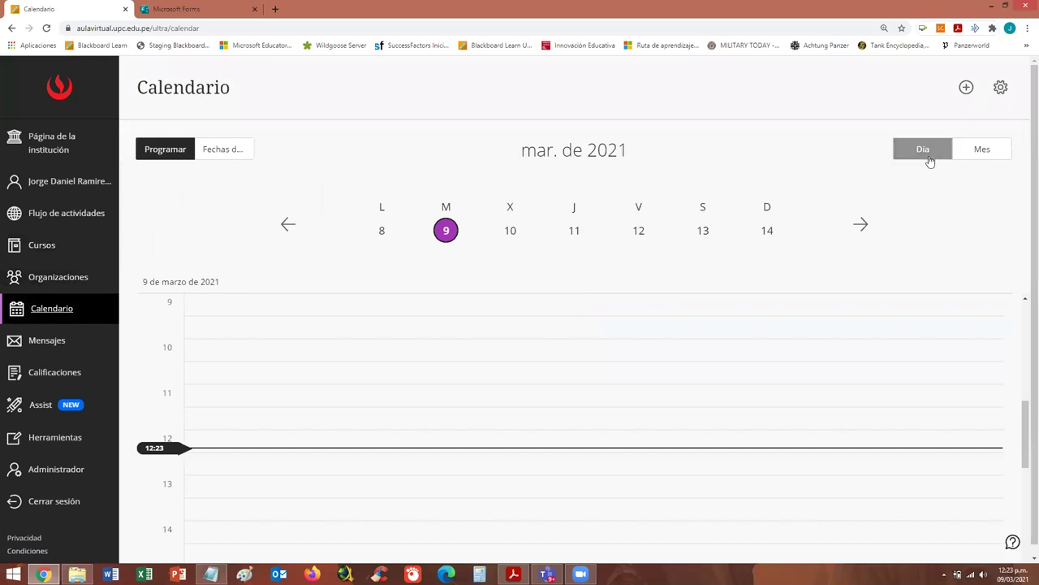
pyautogui.click(979, 151)
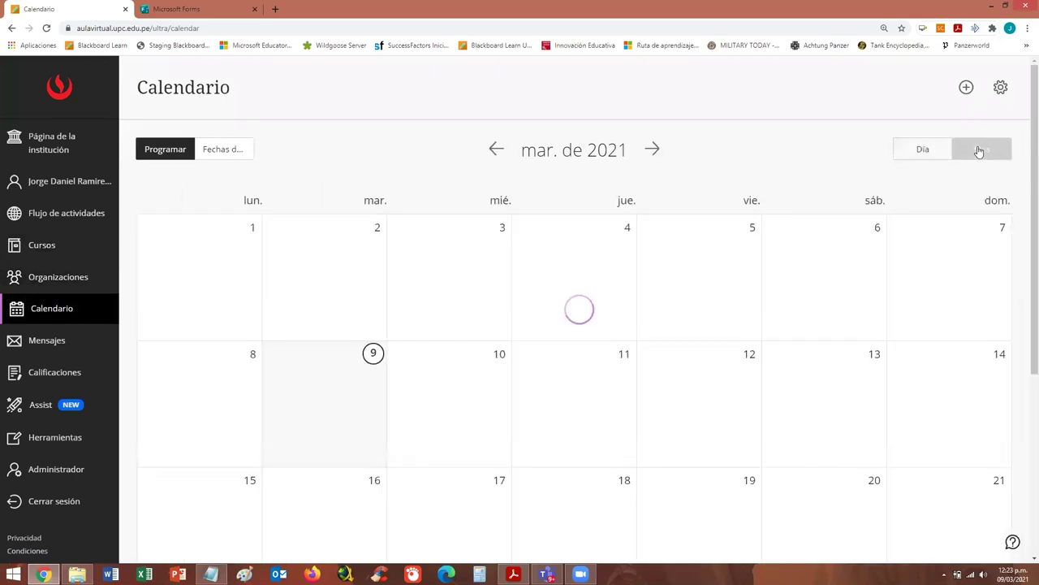
pyautogui.click(966, 88)
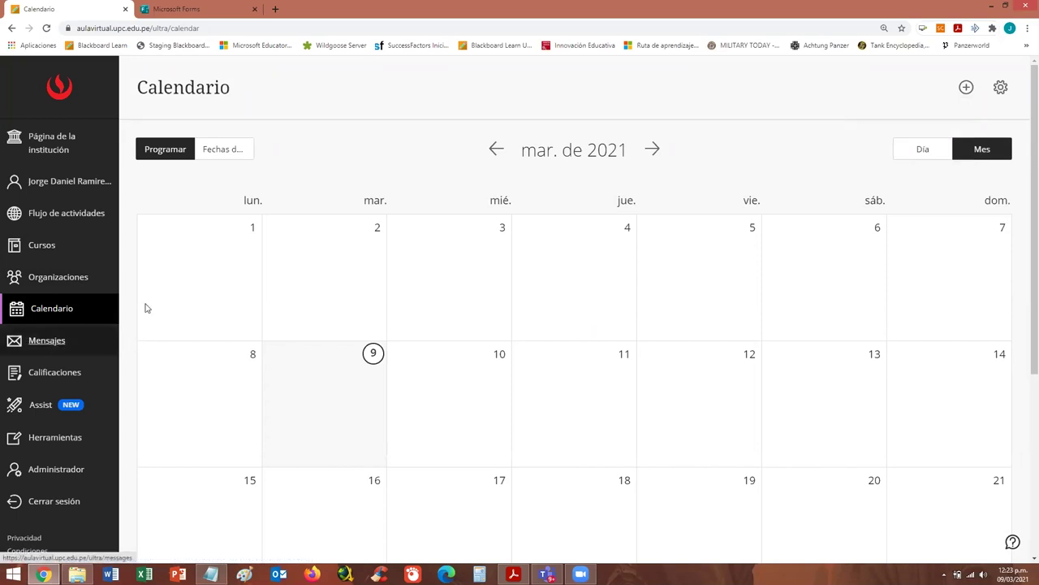
# Open the messages page and look through the current courses and organizations listed there
pyautogui.click(49, 341)
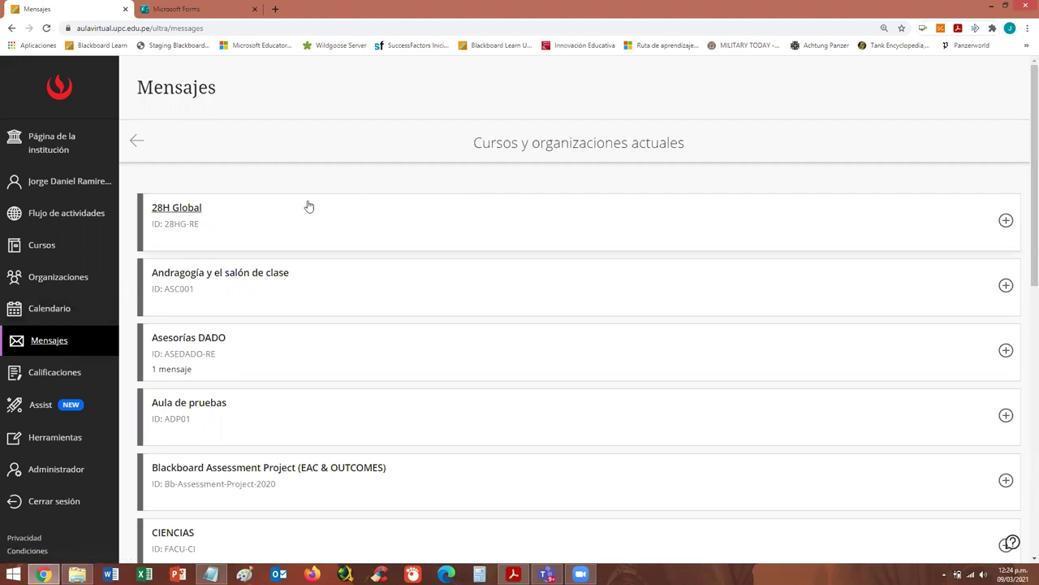
pyautogui.scroll(-5, 253, 308)
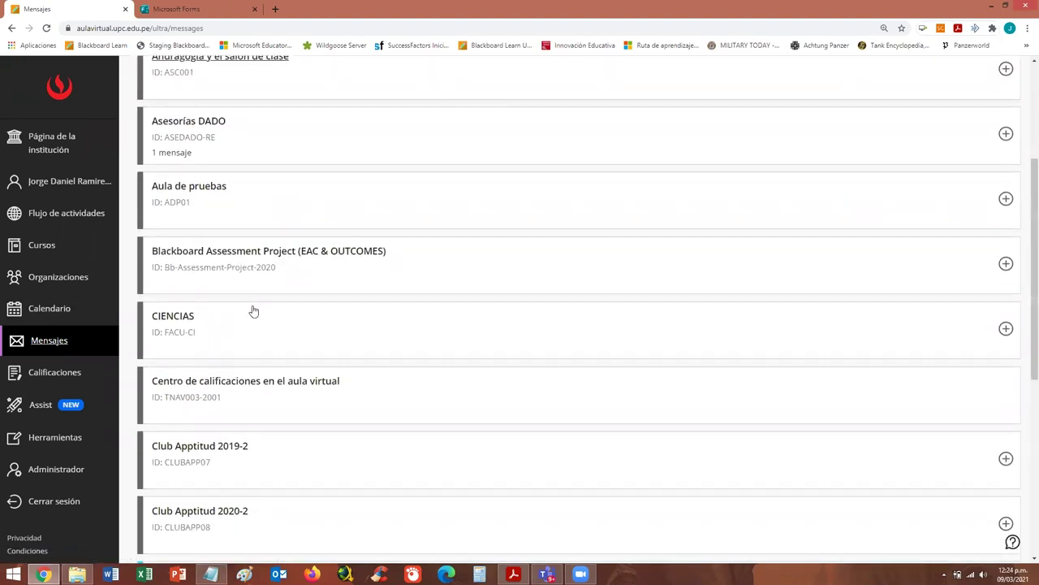
pyautogui.scroll(5, 253, 308)
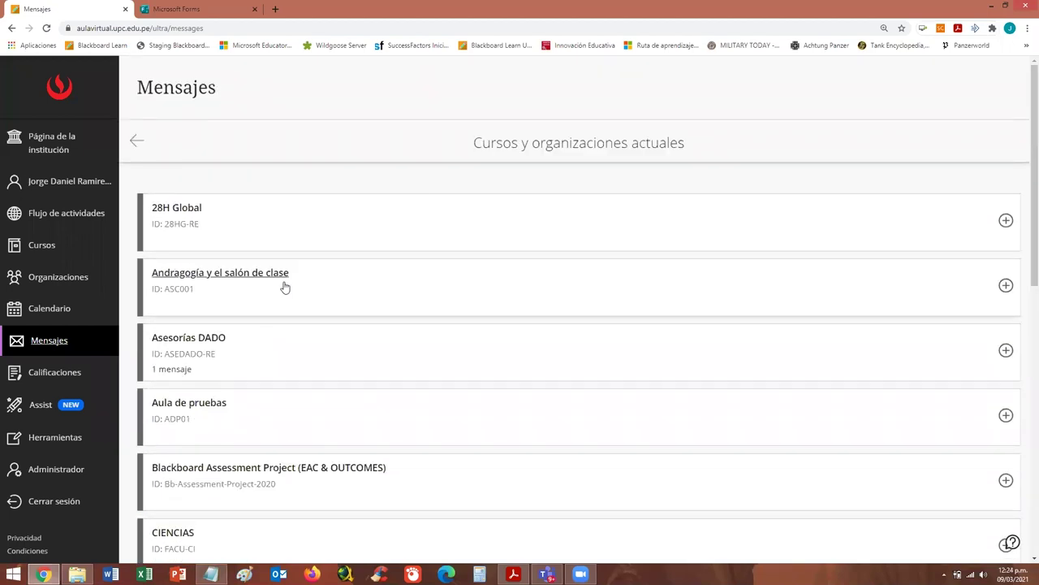
# Open the grades page and look through the current courses and organizations listed there, then revisit it
pyautogui.click(55, 373)
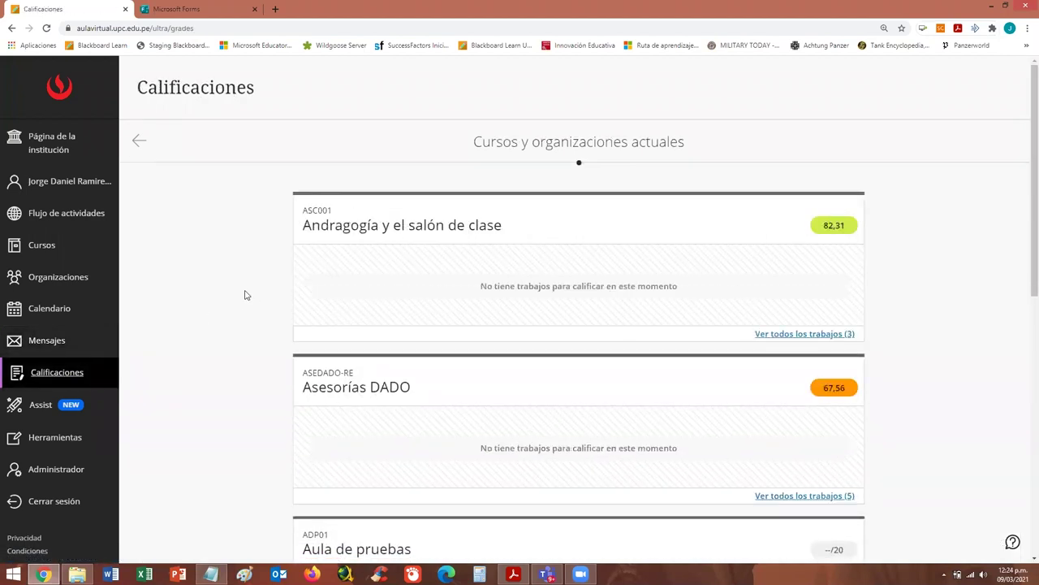
pyautogui.scroll(-7, 485, 288)
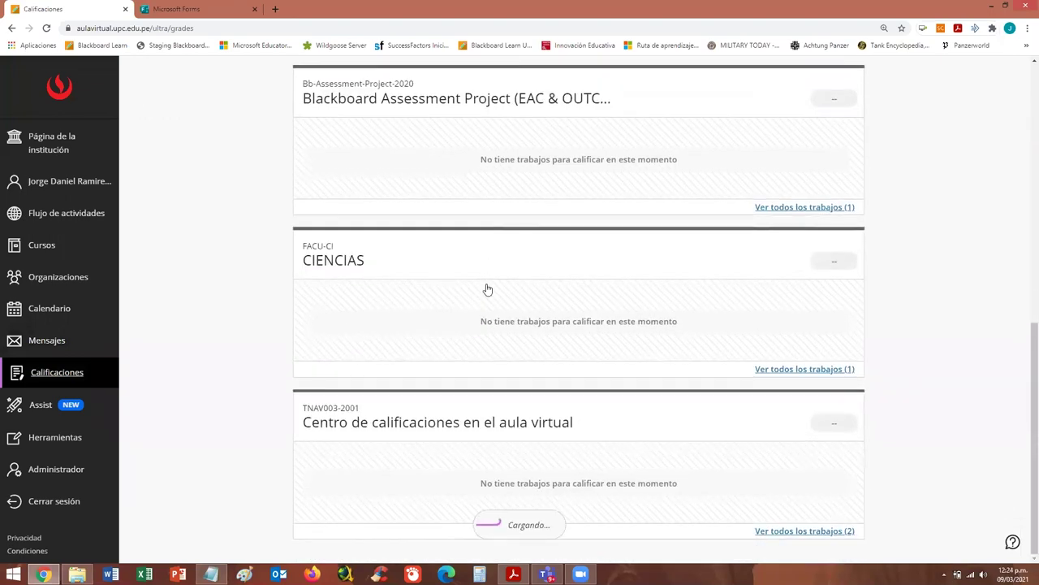
pyautogui.scroll(7, 487, 288)
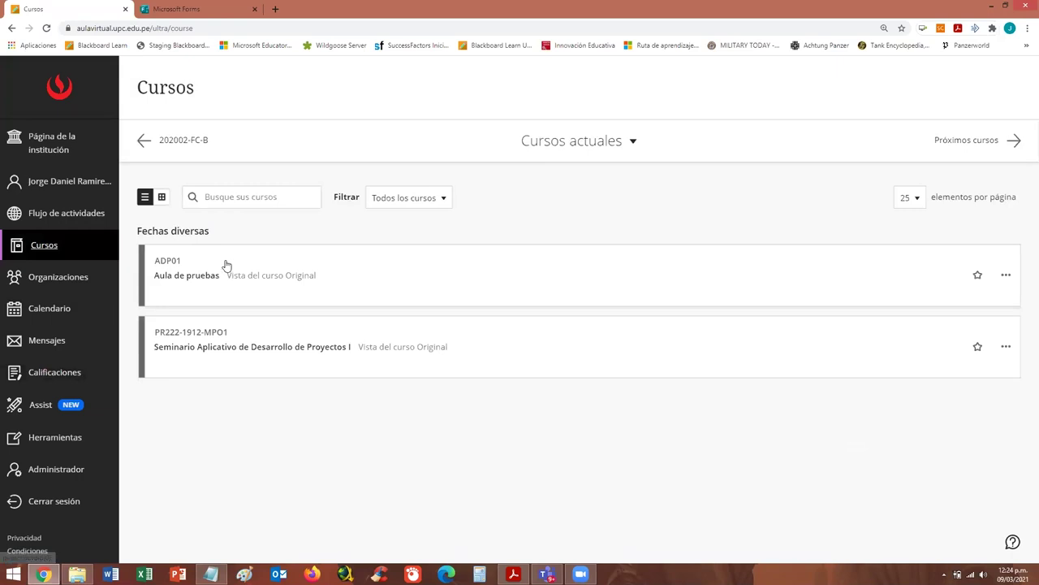
pyautogui.click(50, 375)
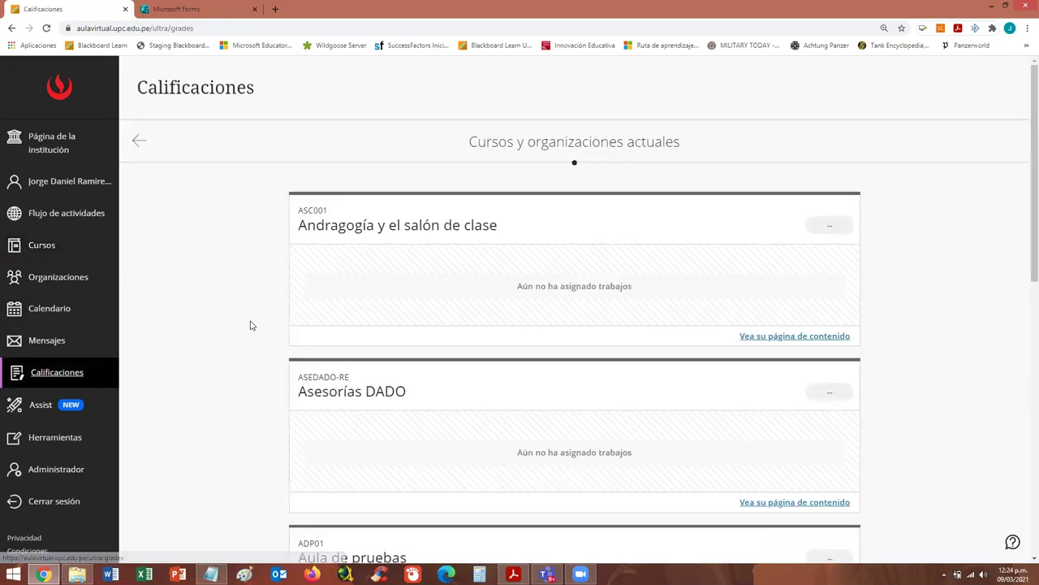
pyautogui.scroll(-7, 497, 305)
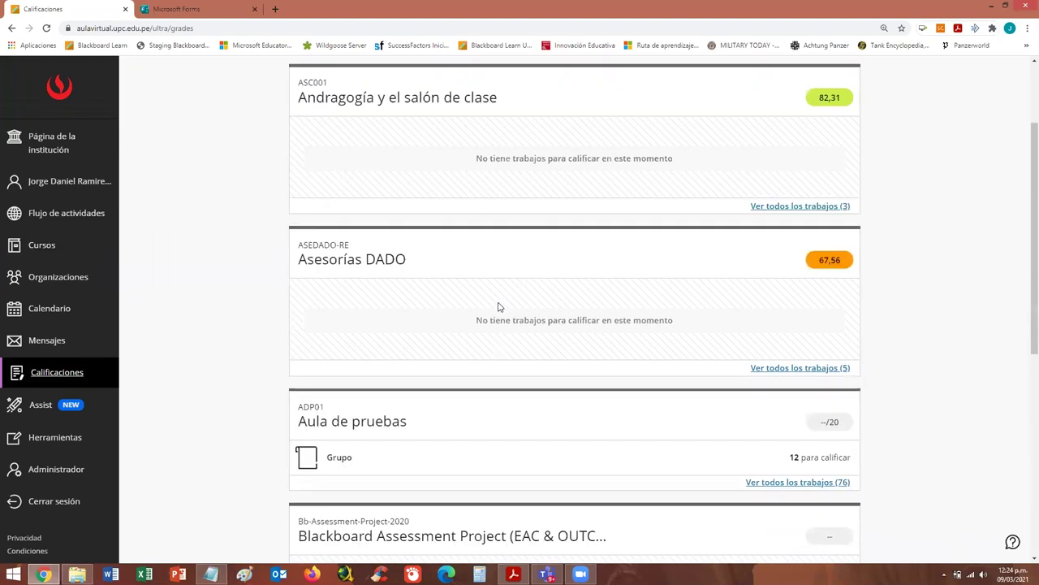
pyautogui.scroll(7, 498, 305)
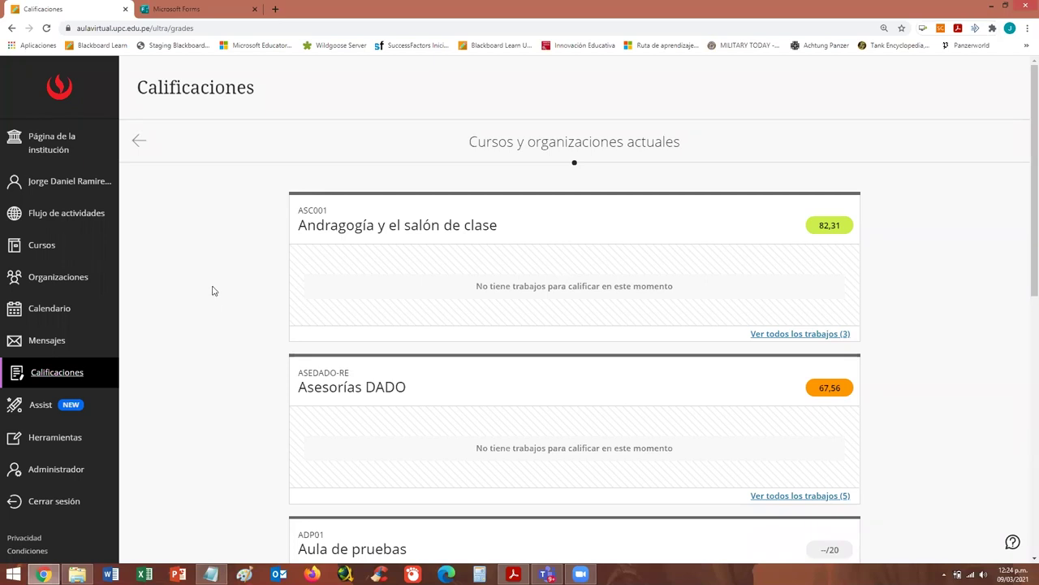
# Open the Aula de pruebas (ADP01) course from the current courses and examine its course menu
pyautogui.click(43, 244)
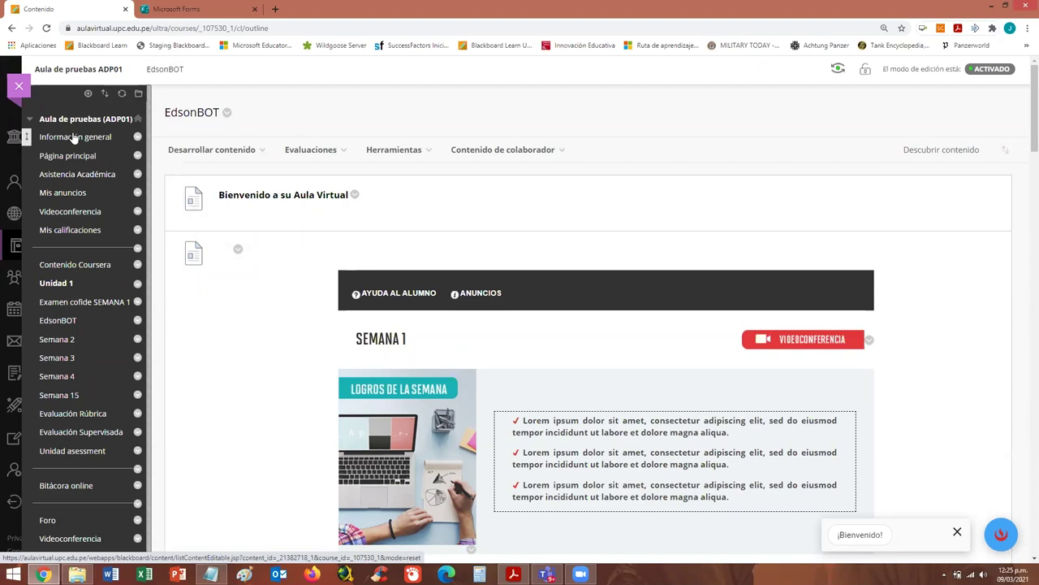
pyautogui.click(25, 139)
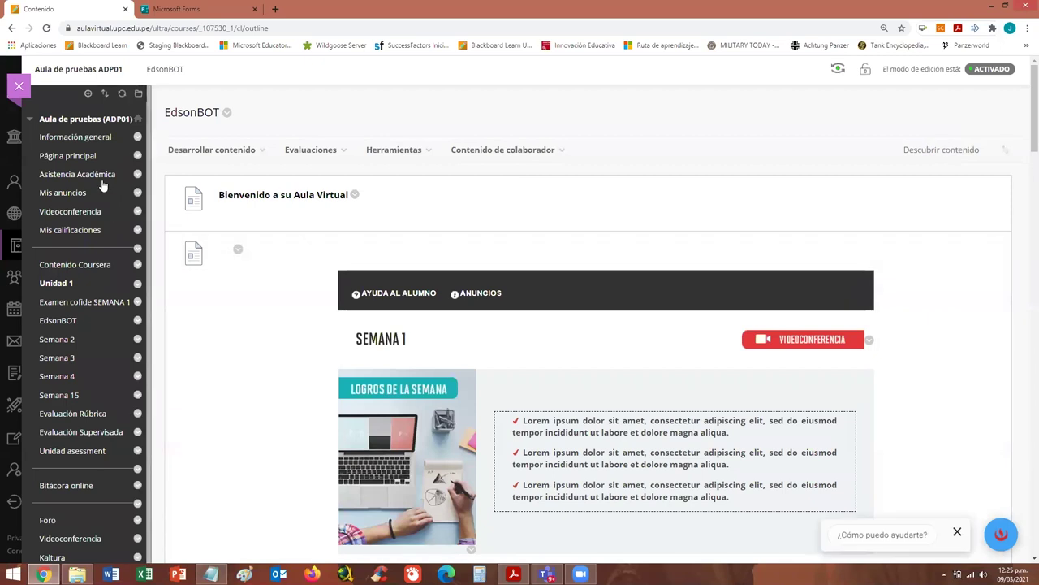
pyautogui.click(166, 147)
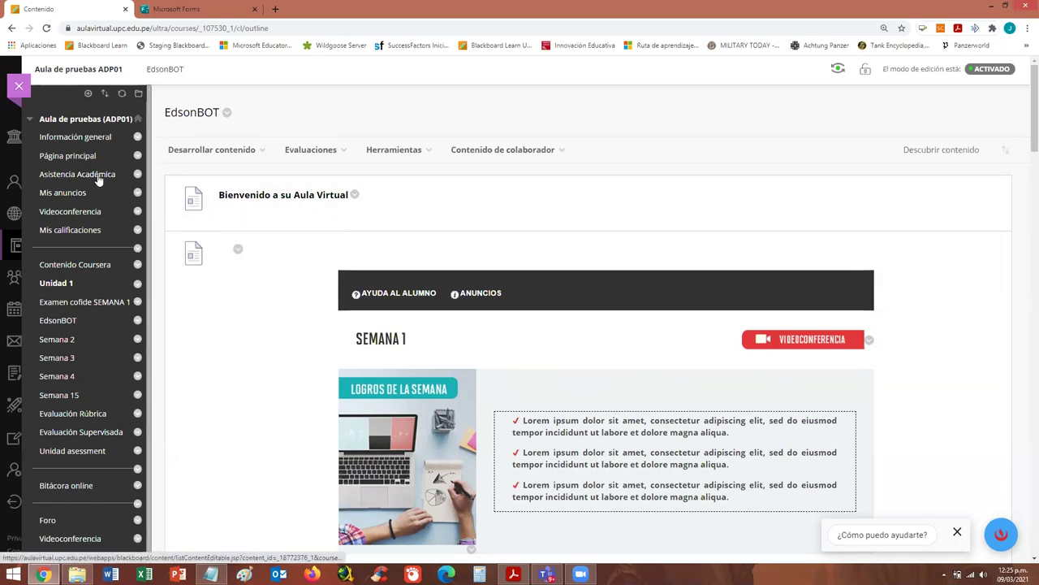
pyautogui.click(136, 211)
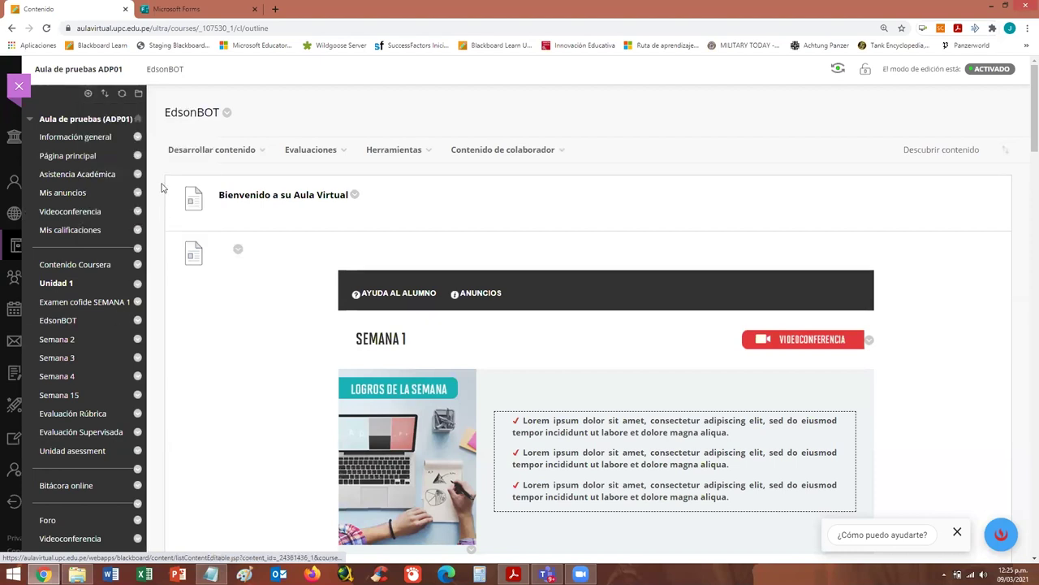
# Check the EdsonBOT page's options for developing content, and look through the course menu down to the Panel de control
pyautogui.click(262, 151)
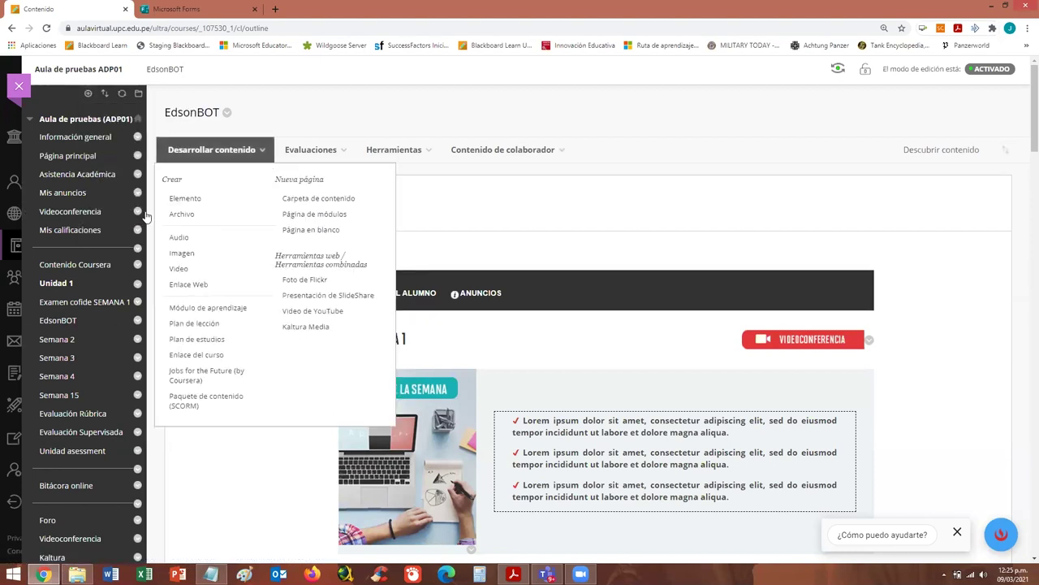
pyautogui.click(272, 145)
pyautogui.click(263, 144)
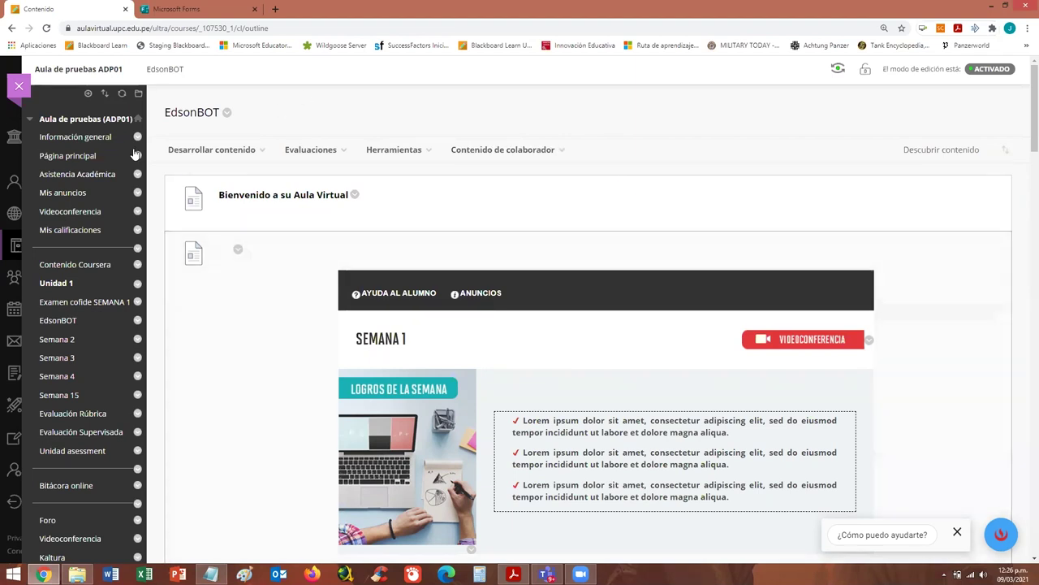
pyautogui.click(502, 150)
pyautogui.click(502, 124)
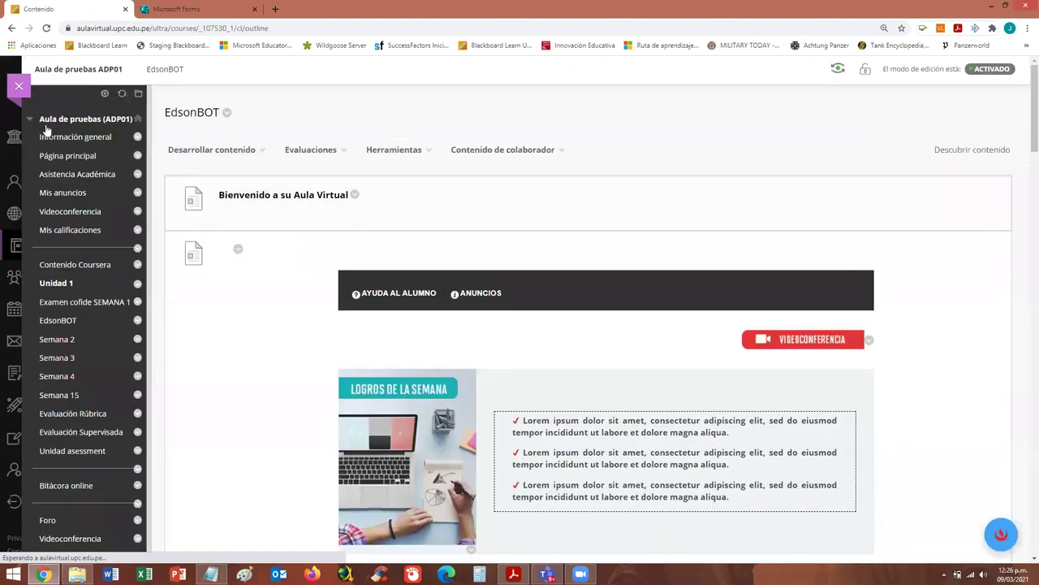
pyautogui.scroll(-5, 102, 260)
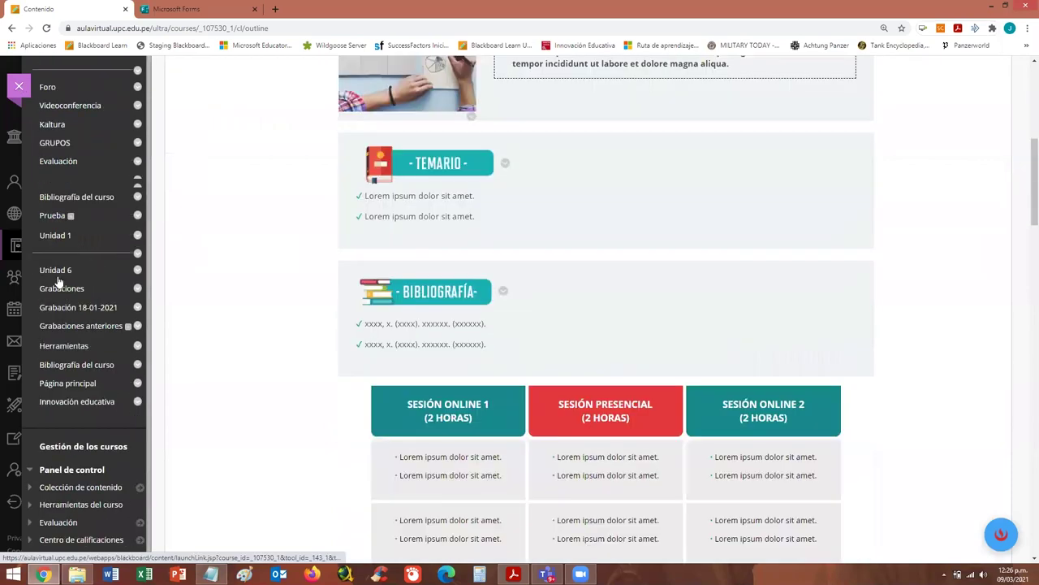
pyautogui.scroll(5, 325, 223)
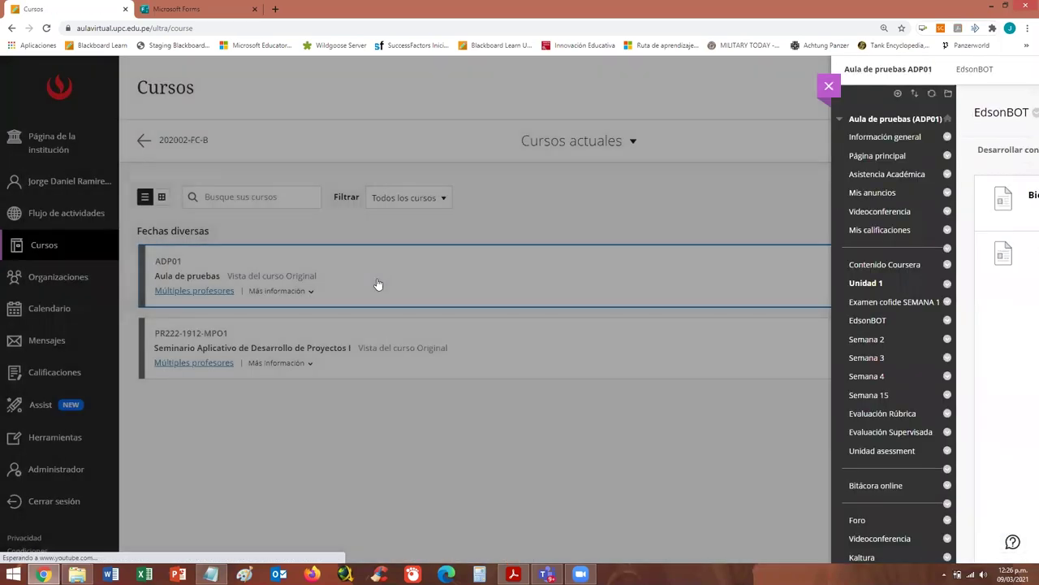
# View the Taller de Minecraft Education organization, look through its details, actions and content, and close it
pyautogui.click(377, 283)
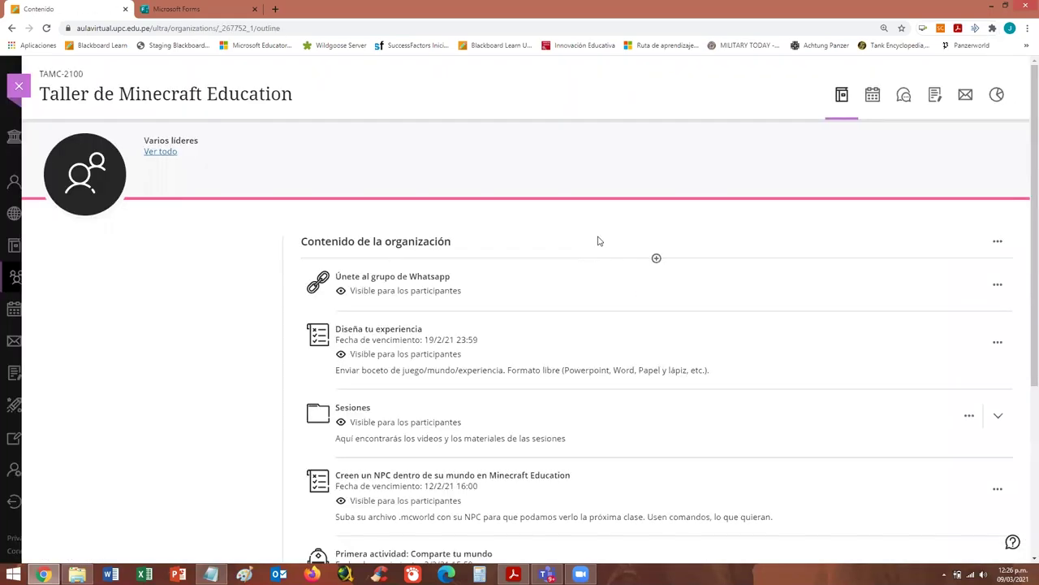
pyautogui.scroll(-1, 285, 267)
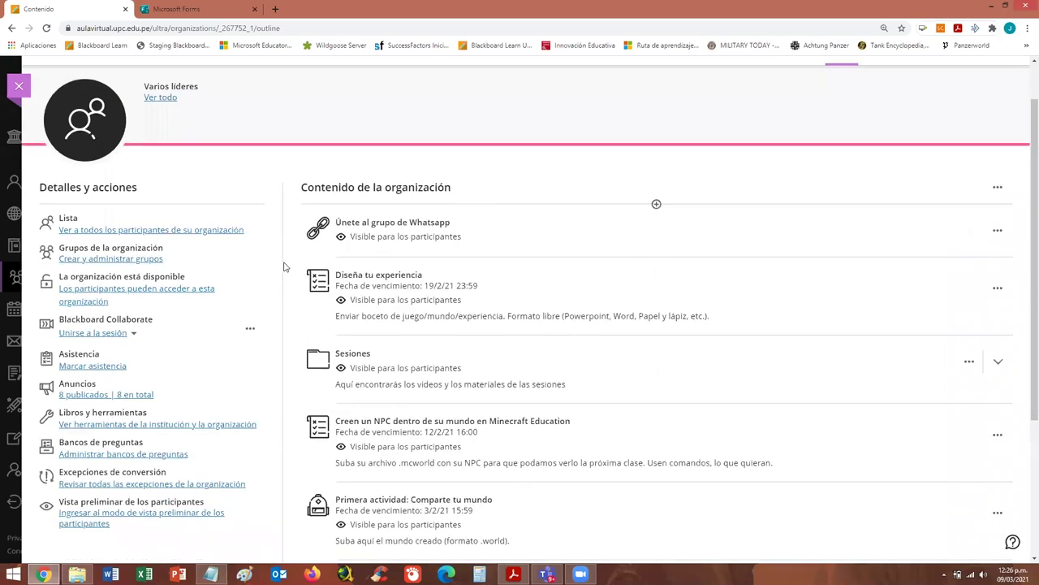
pyautogui.scroll(1, 297, 273)
pyautogui.scroll(-1, 285, 190)
pyautogui.scroll(-3, 690, 253)
pyautogui.scroll(3, 696, 255)
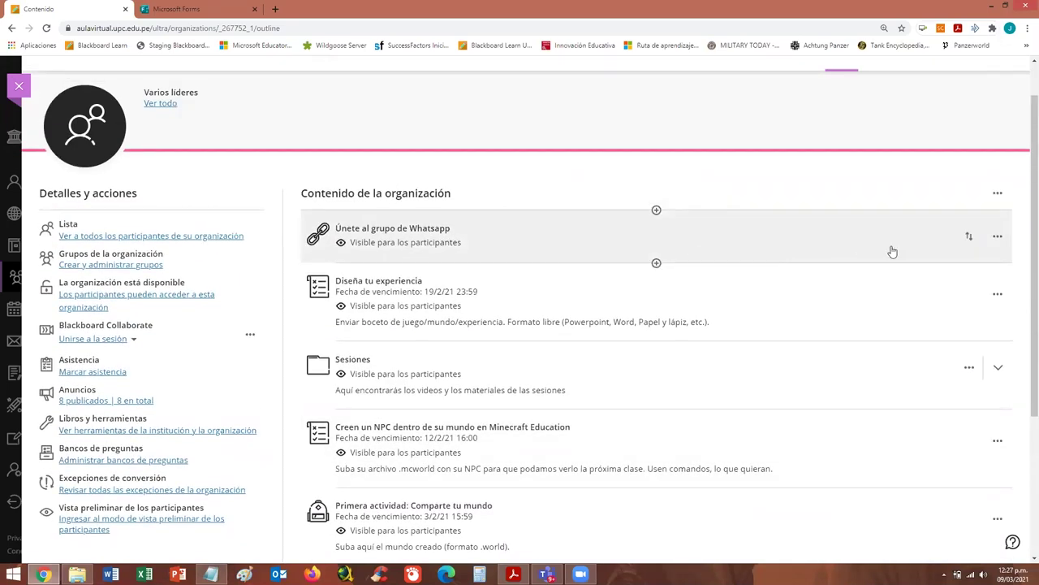
pyautogui.scroll(-1, 641, 225)
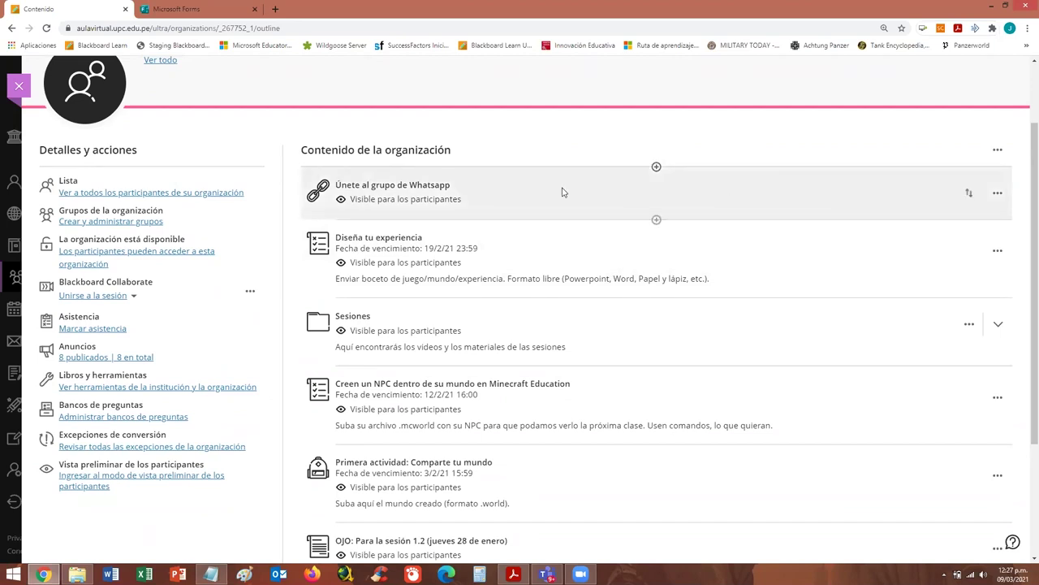
pyautogui.scroll(1, 508, 134)
pyautogui.click(19, 86)
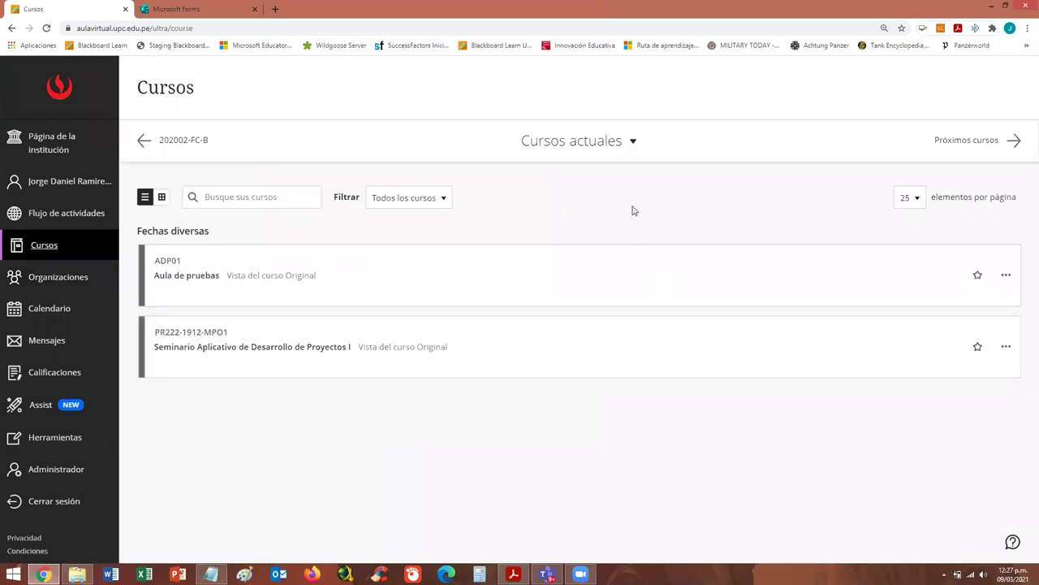
# Reopen the Aula de pruebas course and start a new Blackboard Collaborate session from its videoconference page
pyautogui.press('Return')
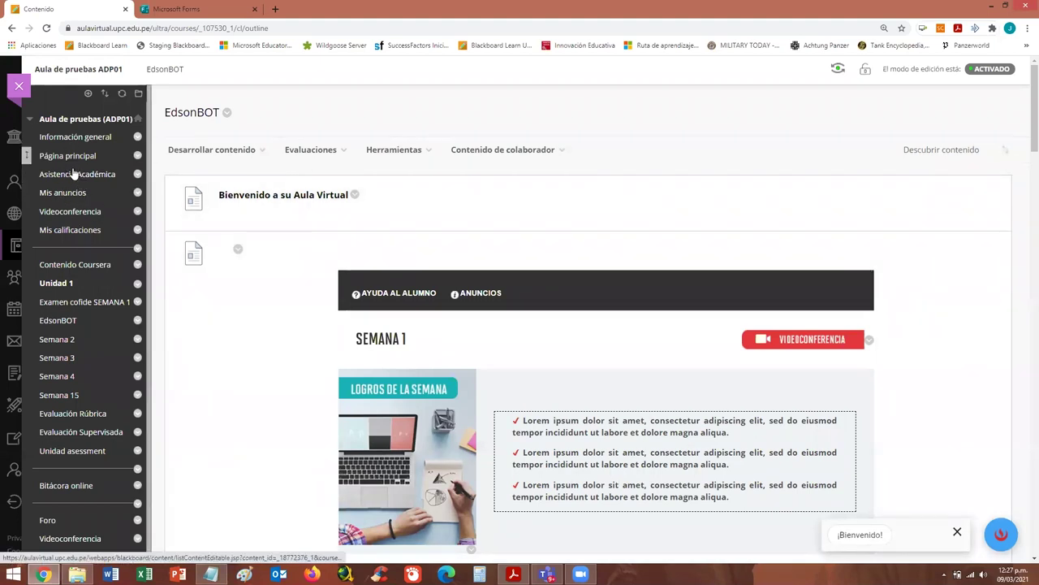
pyautogui.click(70, 209)
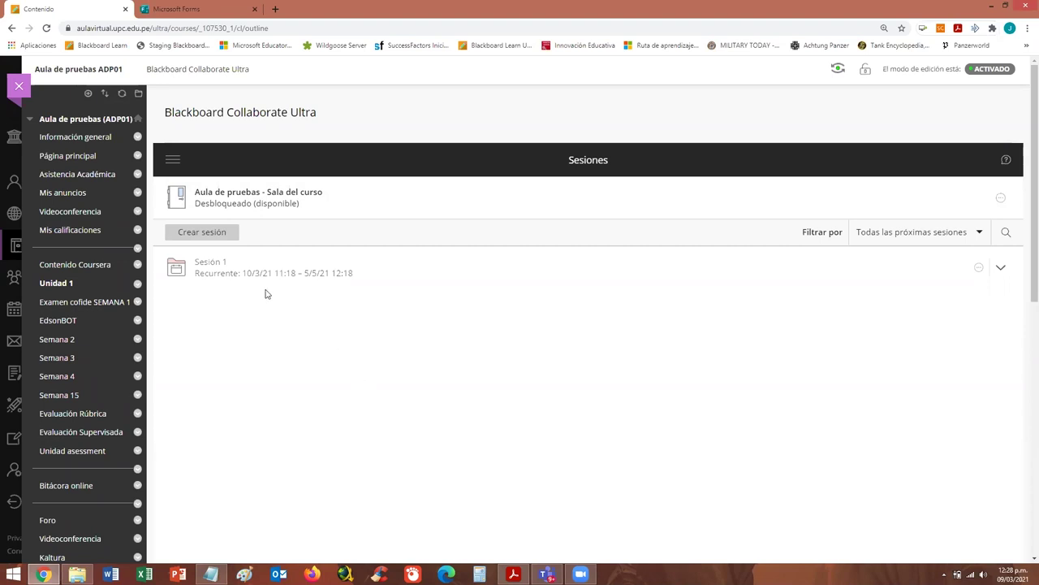
pyautogui.click(205, 233)
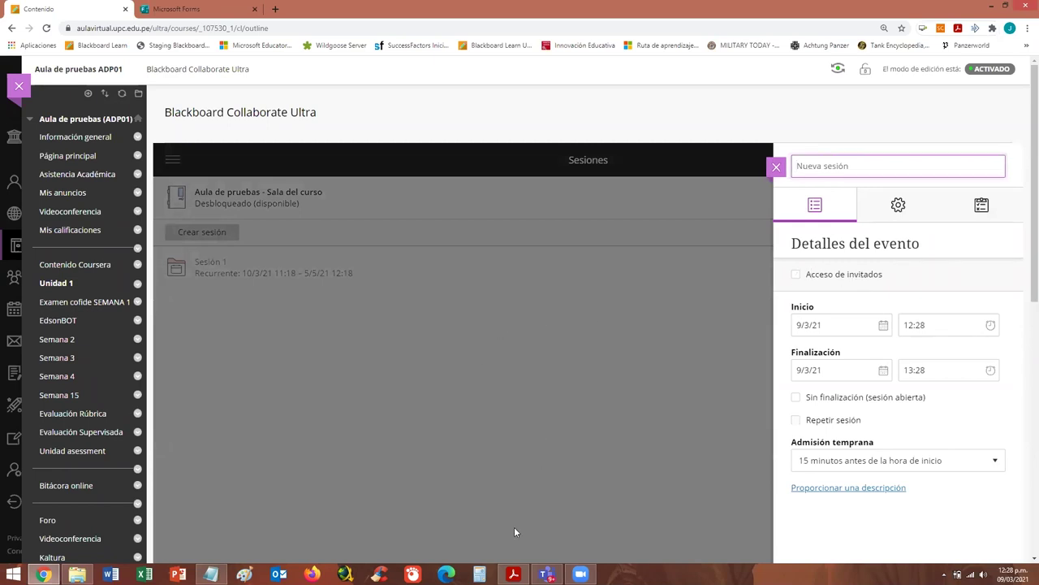
# Switch to Adobe Acrobat Reader to review the Collaborate session naming and configuration guidelines on page 14, and return to the session form
pyautogui.click(514, 574)
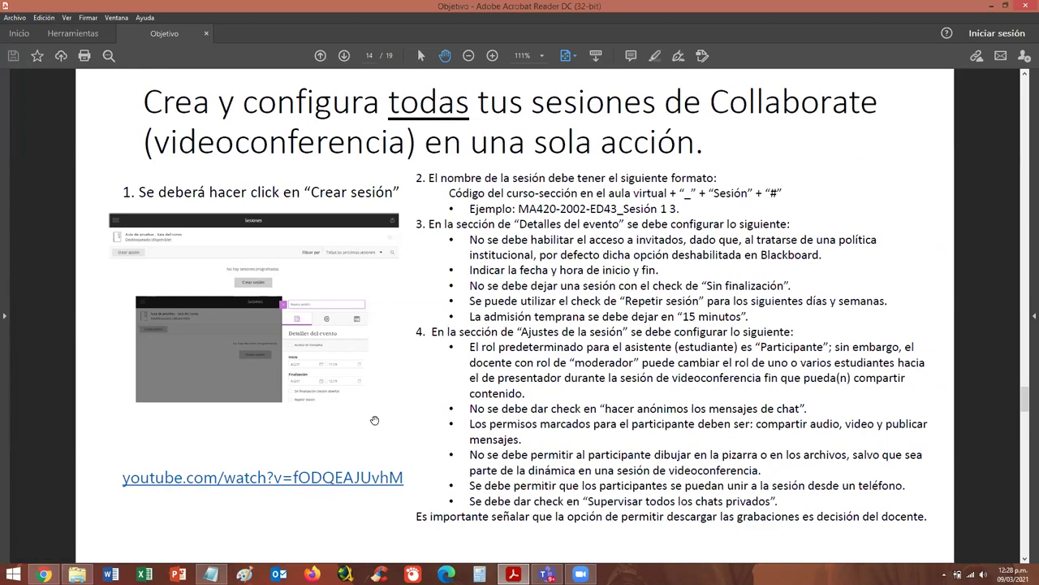
pyautogui.moveTo(44, 574)
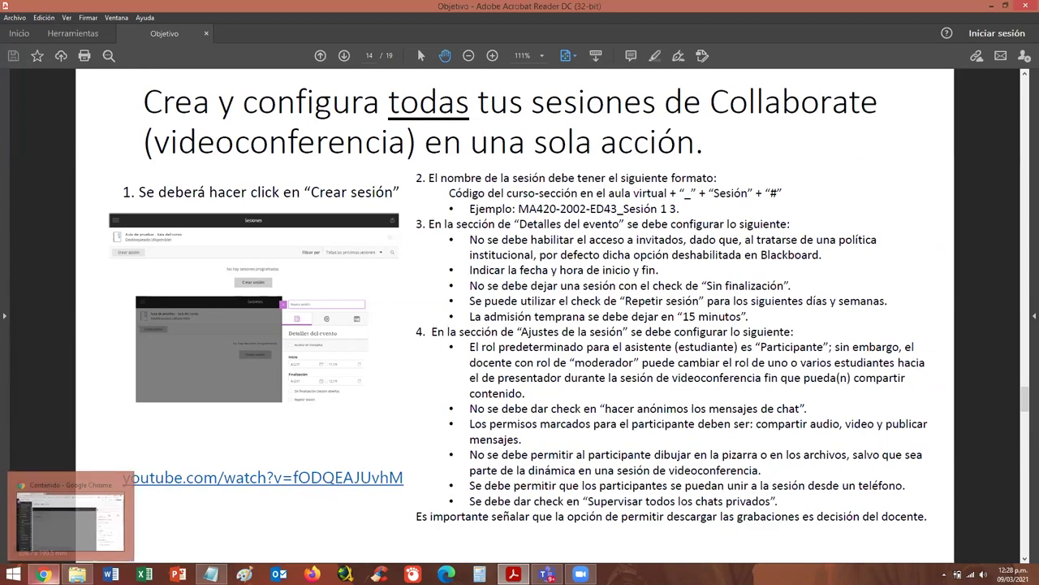
pyautogui.click(60, 559)
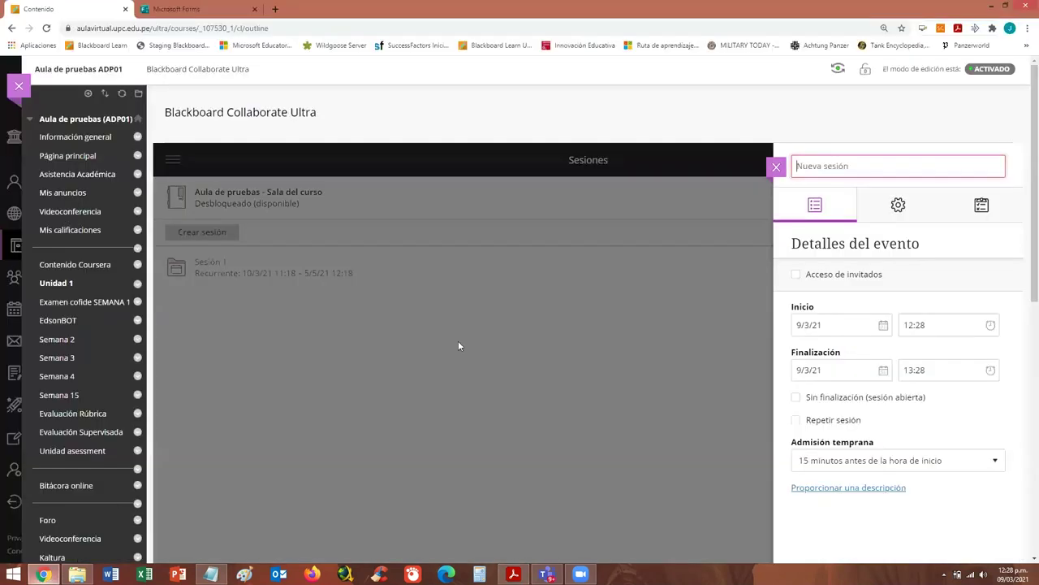
pyautogui.click(811, 168)
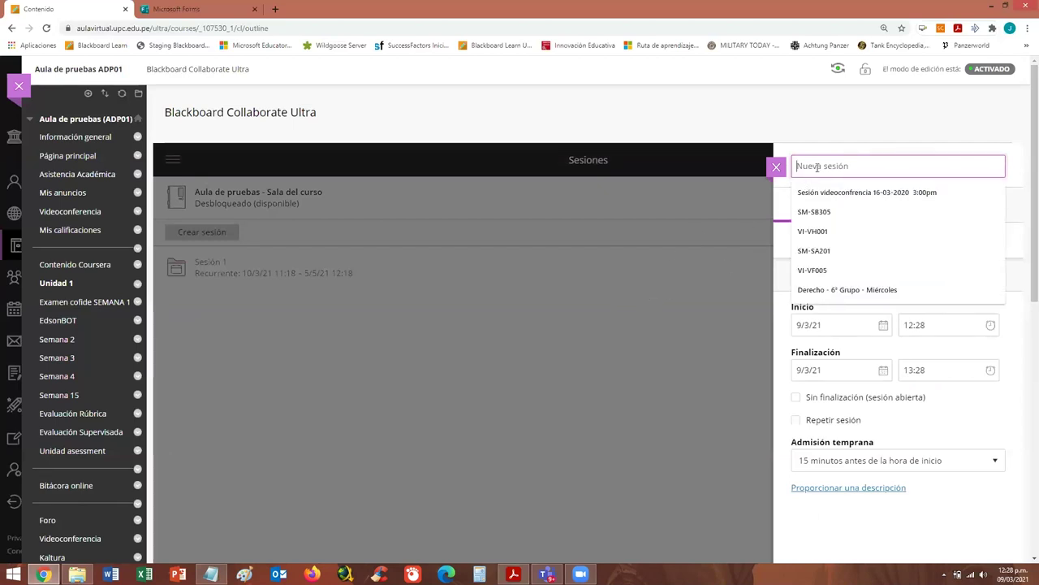
pyautogui.click(513, 575)
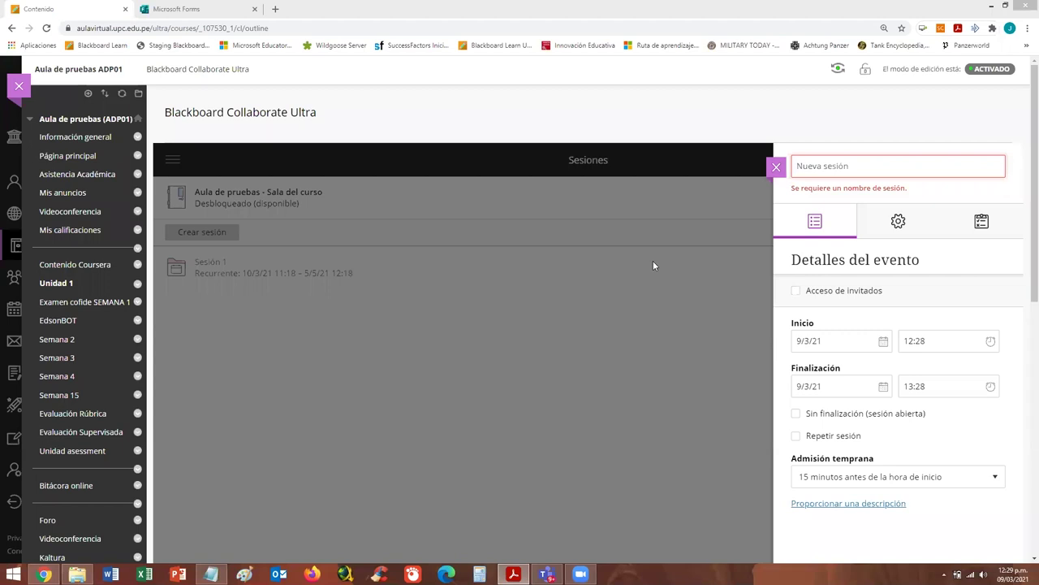
# Name the new session SM-SB305 using the suggested earlier entry
pyautogui.click(832, 165)
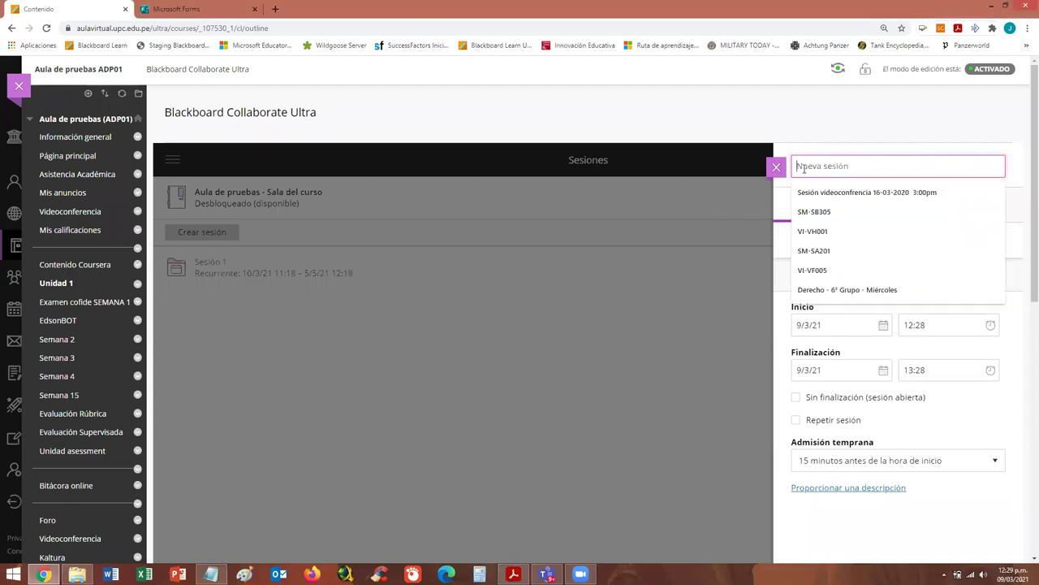
pyautogui.click(803, 211)
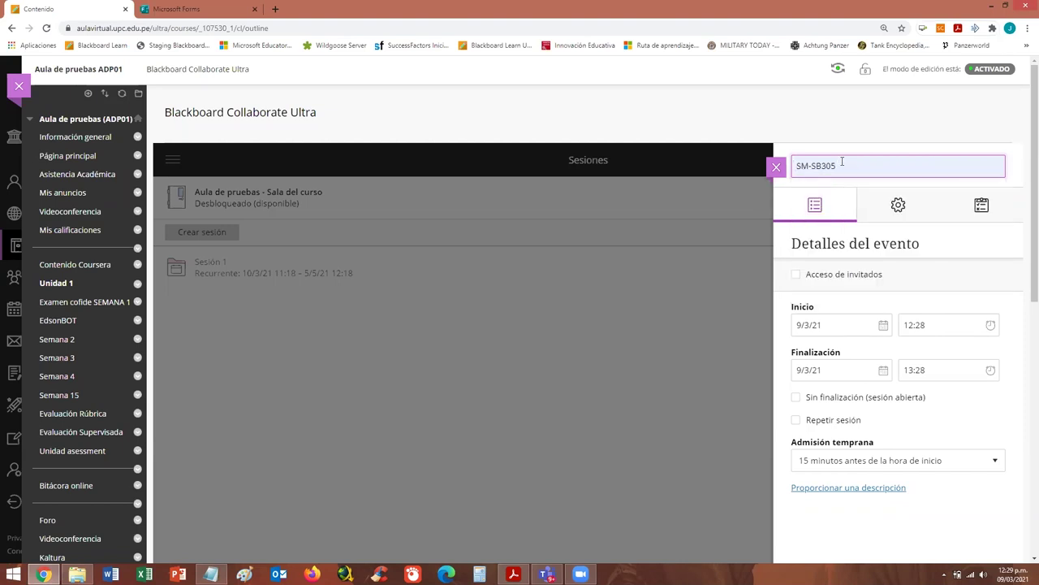
pyautogui.moveTo(826, 167); pyautogui.dragTo(796, 169)
pyautogui.click(851, 166)
pyautogui.scroll(-2, 873, 193)
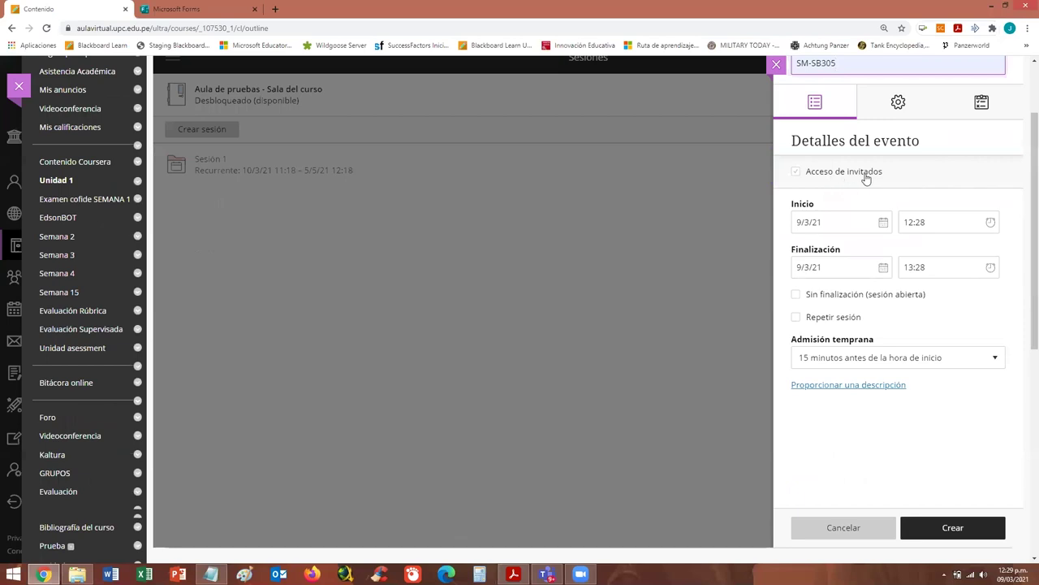
# Enable guest access and session repetition in the new session's event details, and review the recurrence settings
pyautogui.click(798, 174)
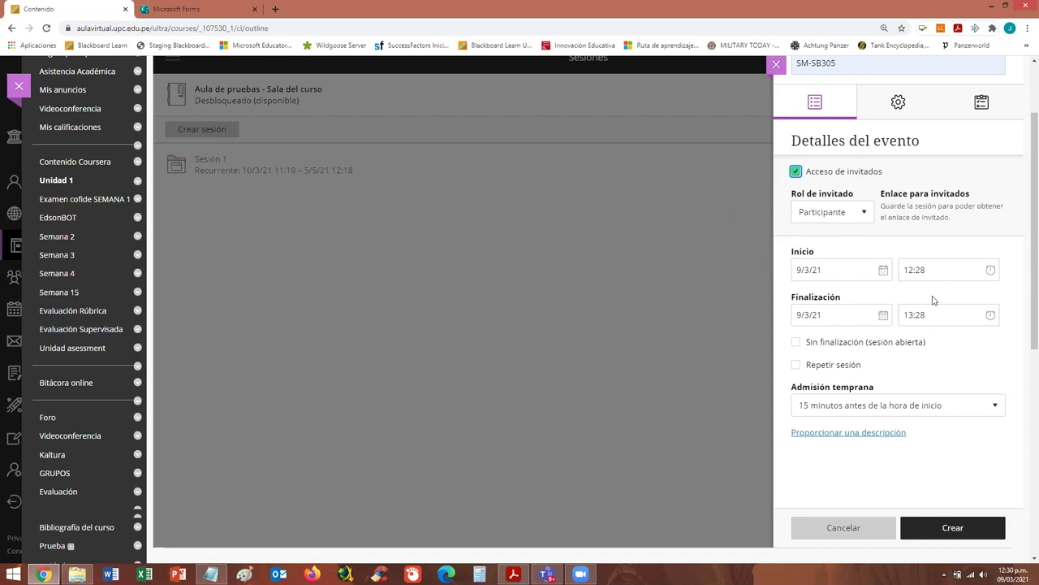
pyautogui.scroll(-1, 1025, 321)
pyautogui.scroll(-1, 1025, 321)
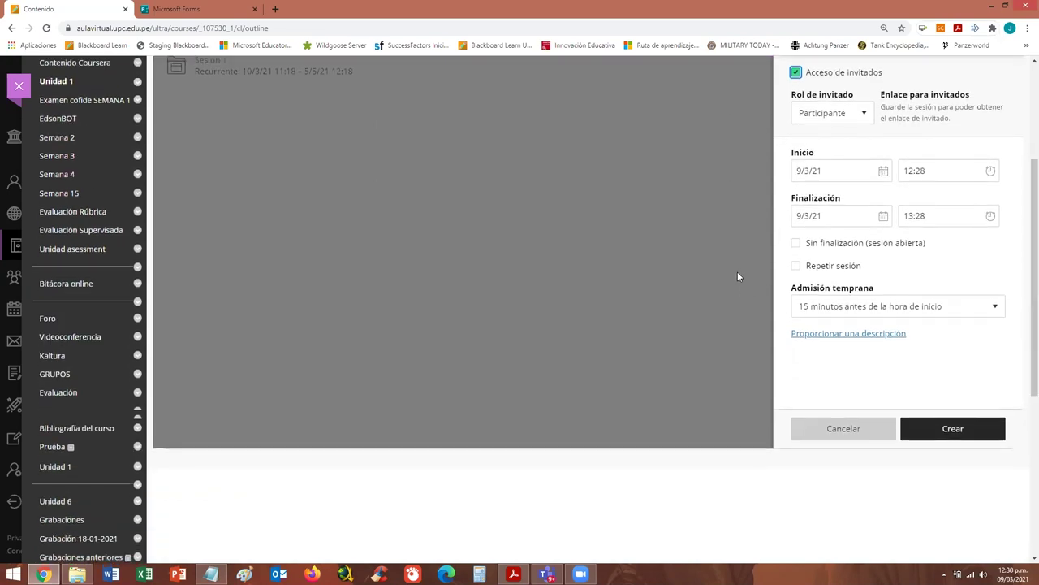
pyautogui.click(796, 266)
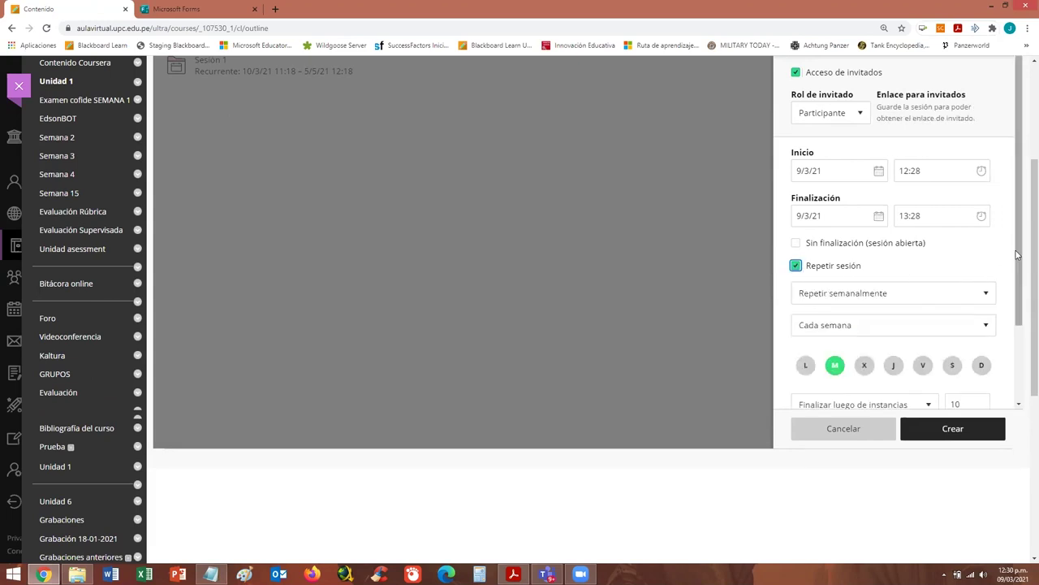
pyautogui.moveTo(1018, 260); pyautogui.dragTo(1020, 326)
pyautogui.scroll(3, 1020, 326)
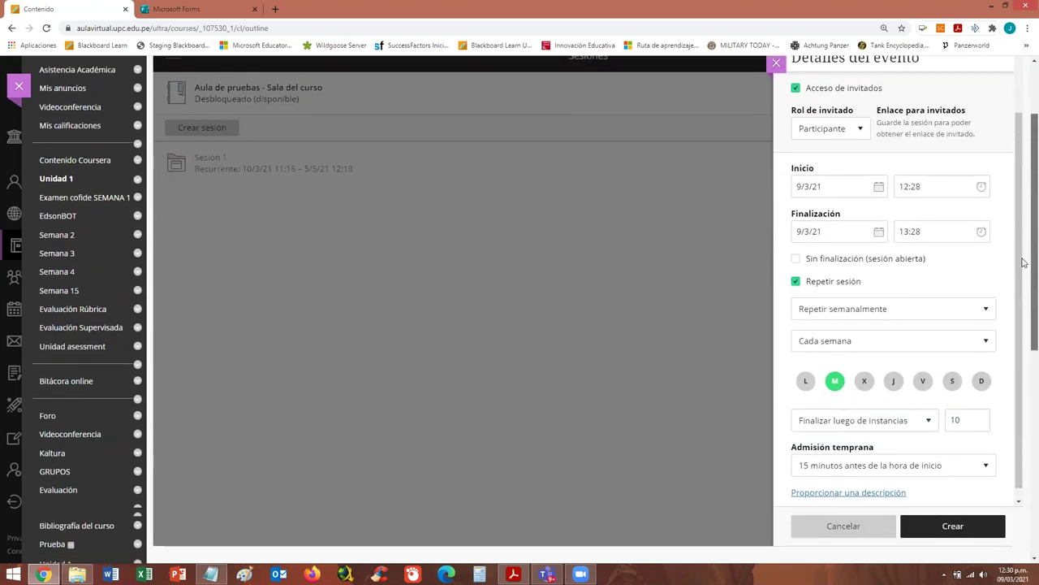
# Add Thursday (J) to the days on which the weekly session repeats
pyautogui.scroll(-1, 685, 290)
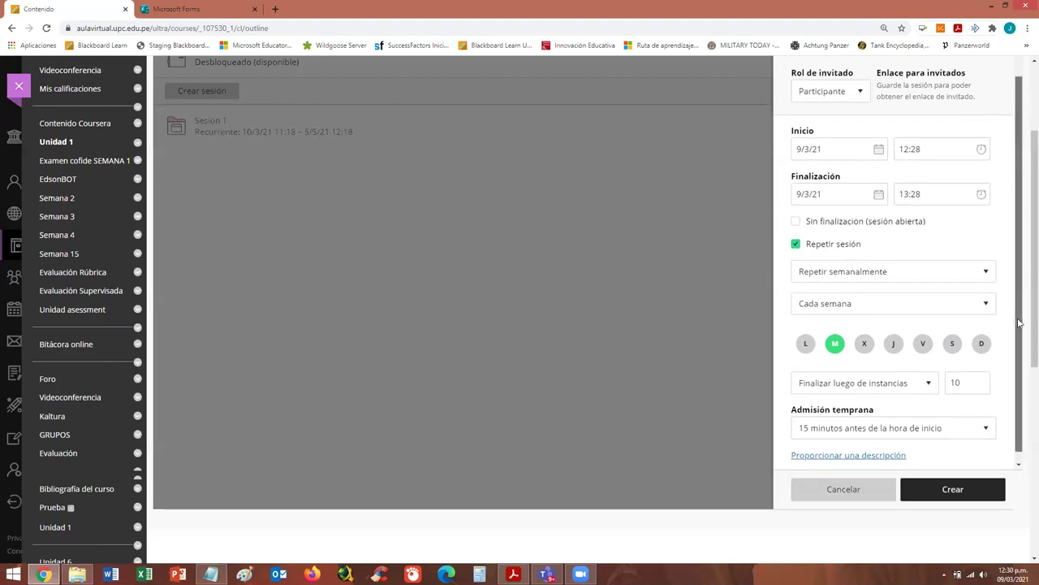
pyautogui.scroll(-1, 1021, 320)
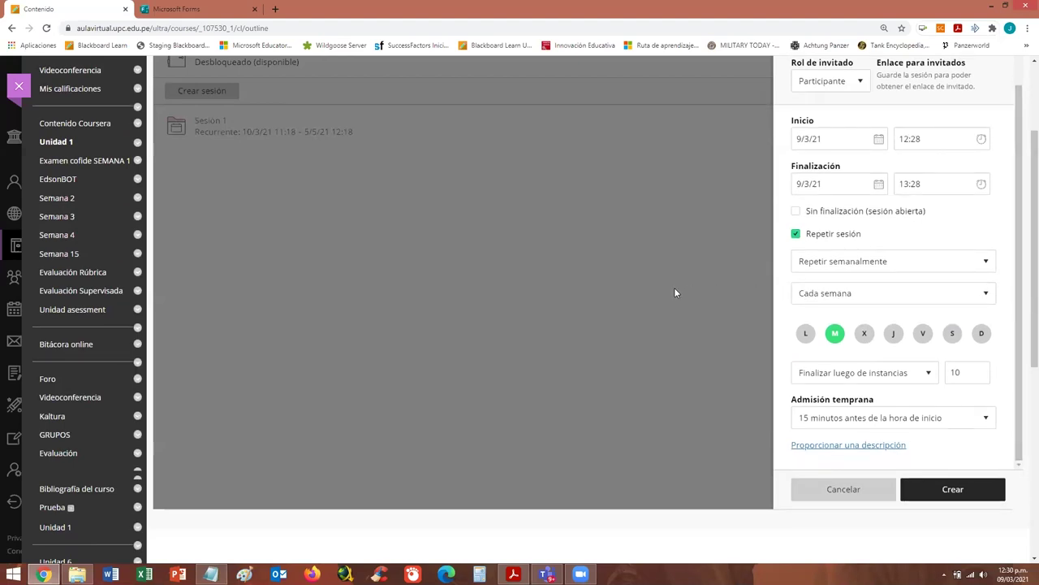
pyautogui.click(895, 335)
pyautogui.scroll(-2, 1019, 346)
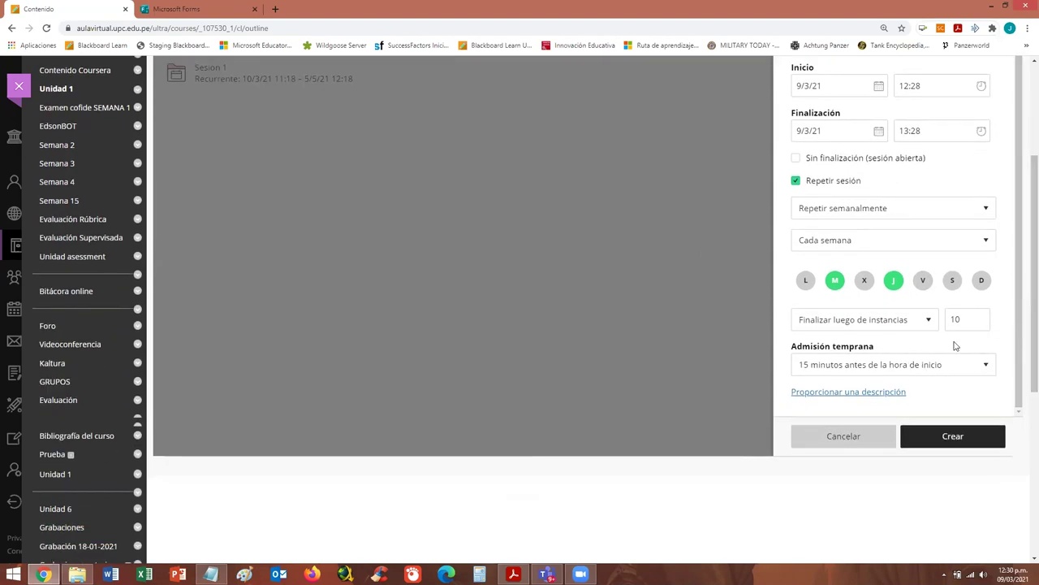
# Set the recurrence to finish on a date (Finalizar en fecha), choosing 16/7/21, and keep the session form open
pyautogui.click(931, 323)
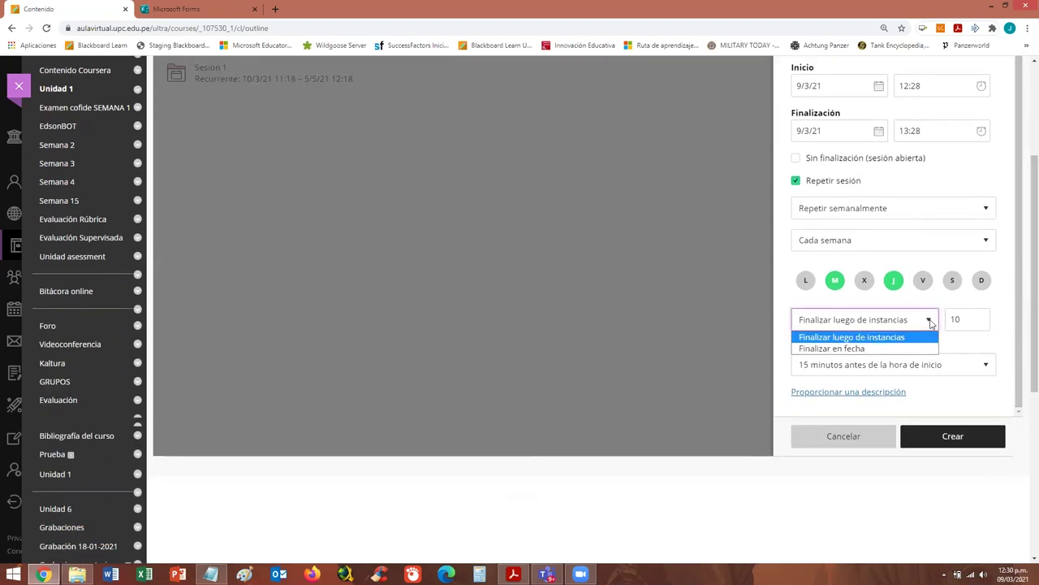
pyautogui.click(864, 350)
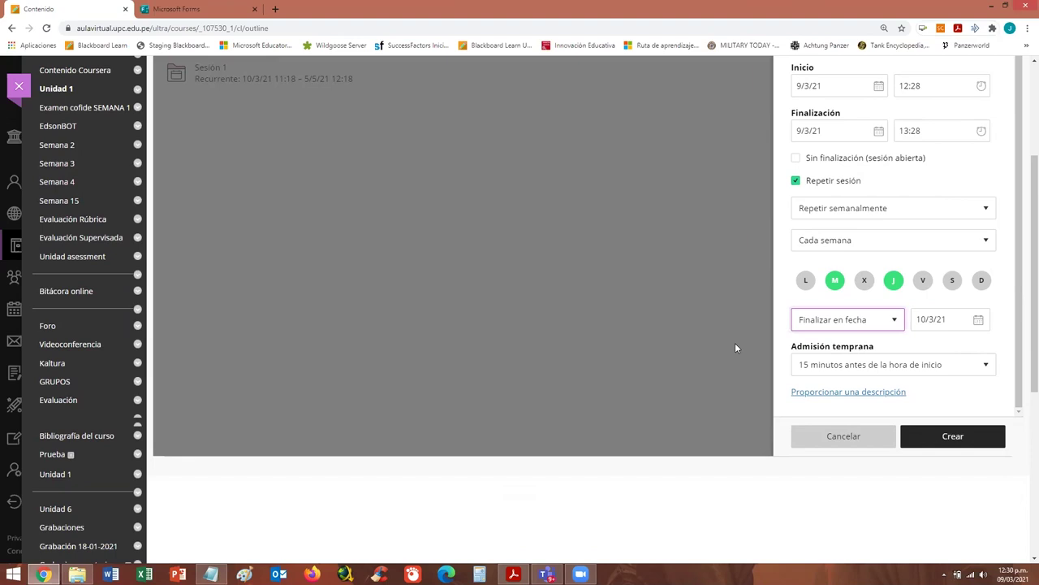
pyautogui.click(979, 321)
pyautogui.click(979, 169)
pyautogui.click(979, 169)
pyautogui.click(980, 169)
pyautogui.click(979, 169)
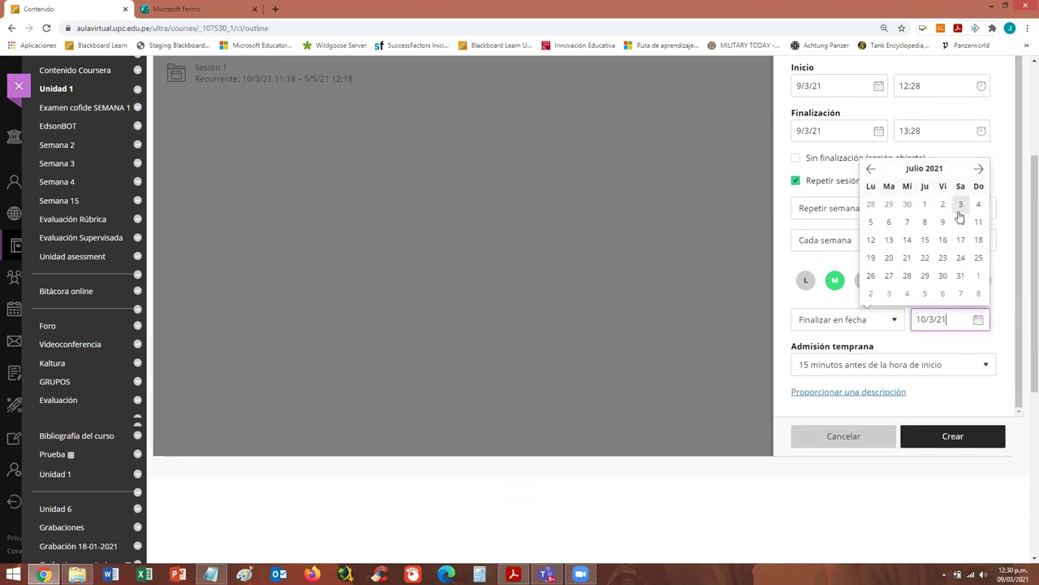
pyautogui.click(943, 242)
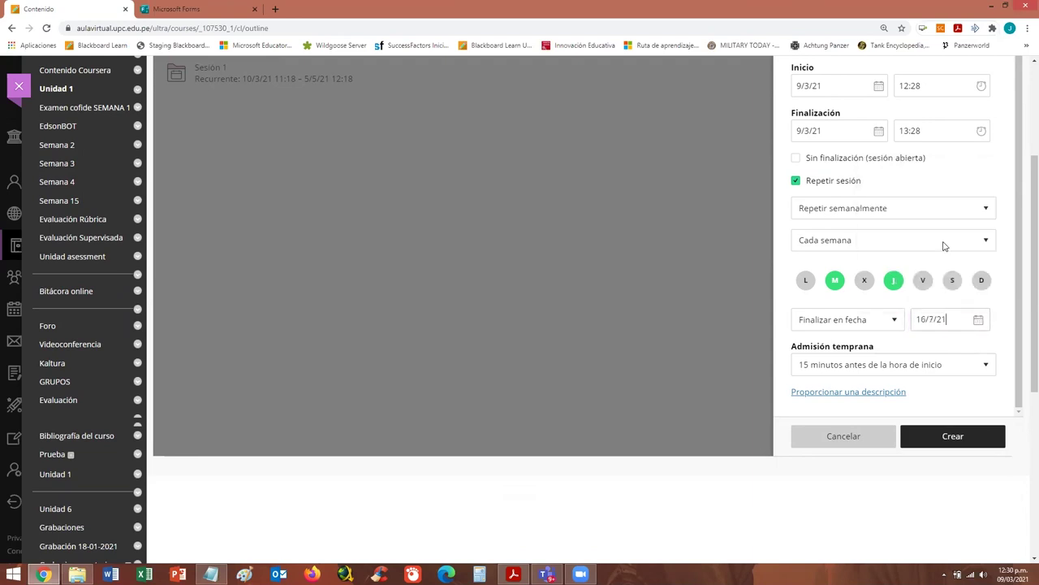
pyautogui.click(671, 317)
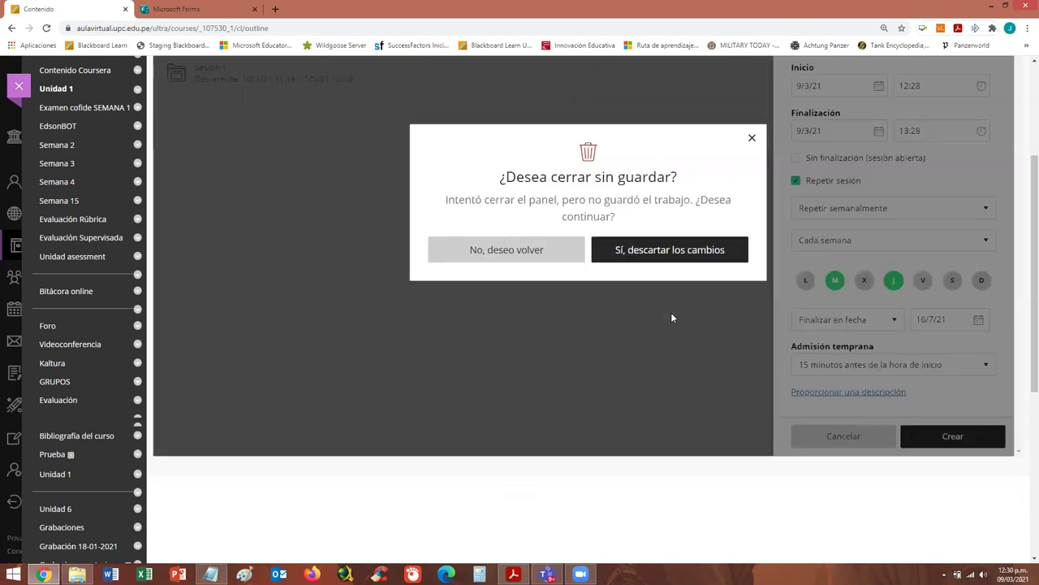
pyautogui.click(547, 254)
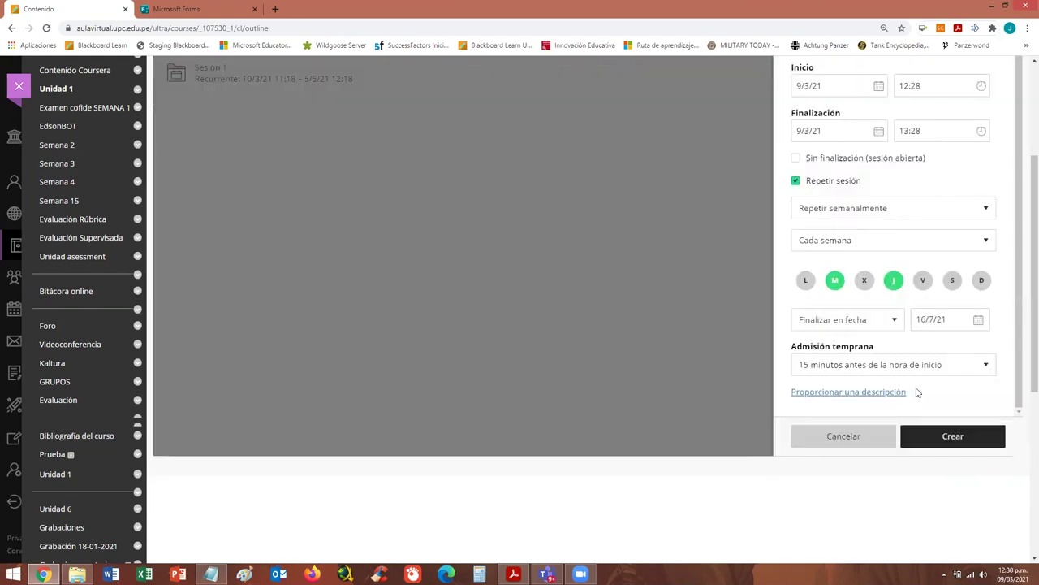
# Recheck the event details and create the recurring SM-SB305 session
pyautogui.scroll(1, 1024, 297)
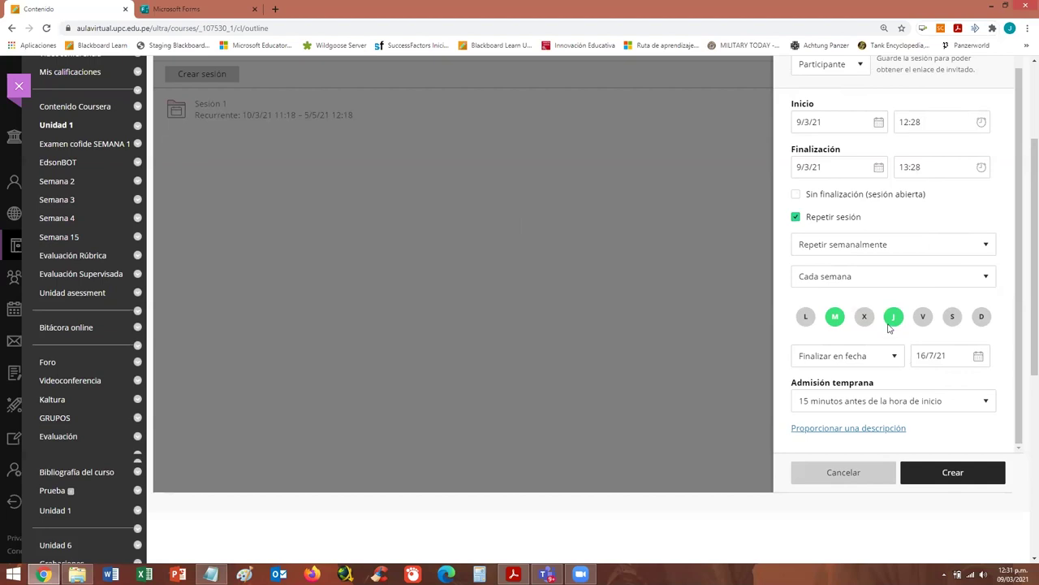
pyautogui.scroll(3, 1023, 323)
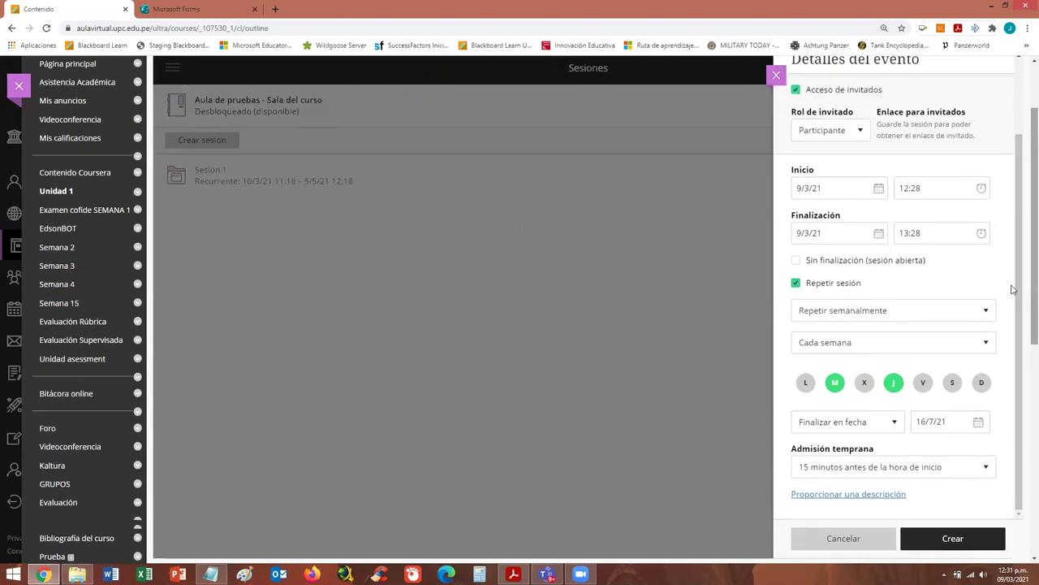
pyautogui.scroll(2, 1019, 284)
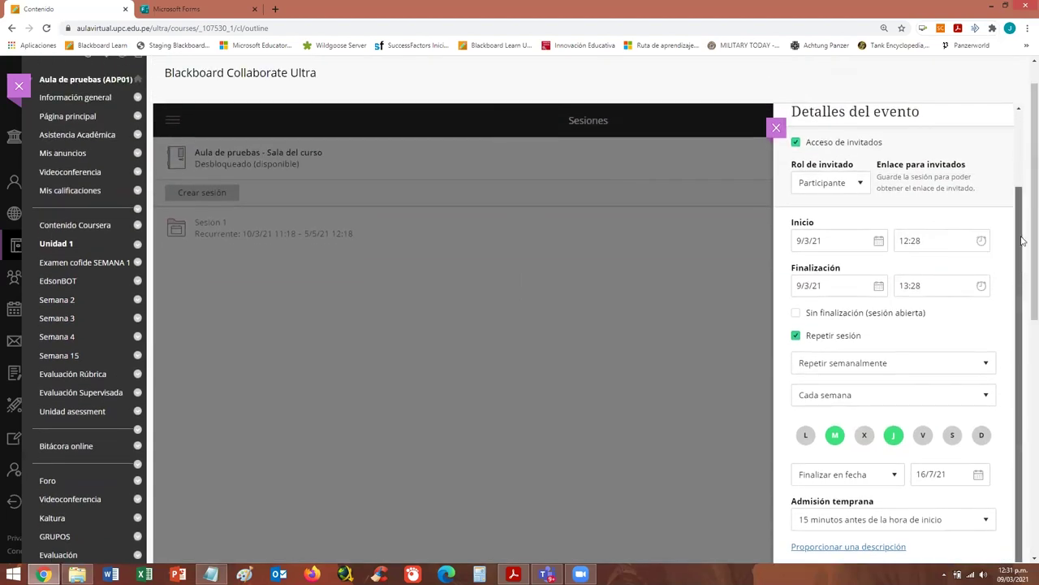
pyautogui.scroll(3, 1023, 279)
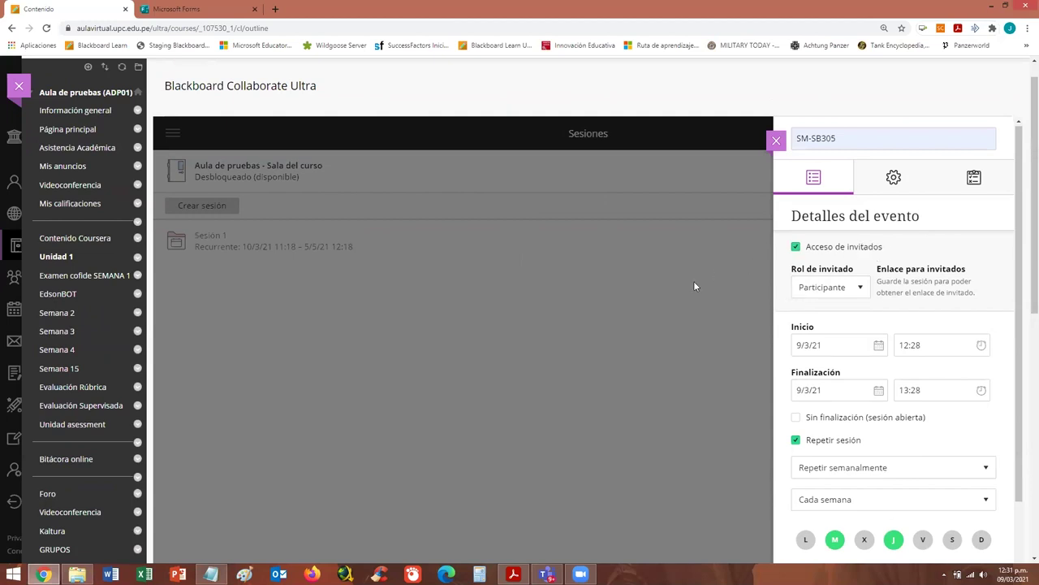
pyautogui.scroll(-5, 954, 262)
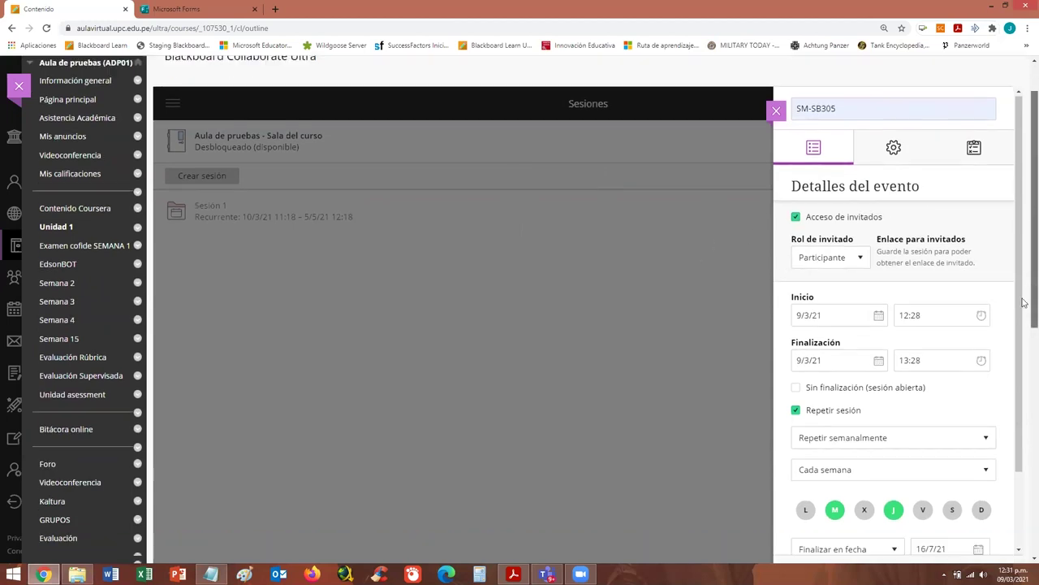
pyautogui.click(958, 366)
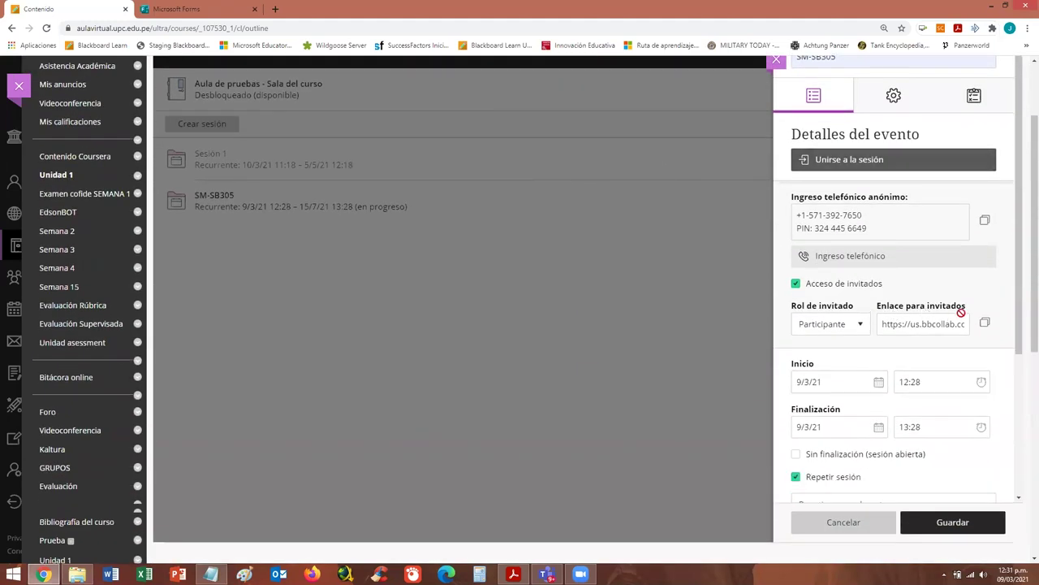
# Copy the SM-SB305 guest link and check the guest role options, keeping Participante before closing the session details
pyautogui.click(985, 324)
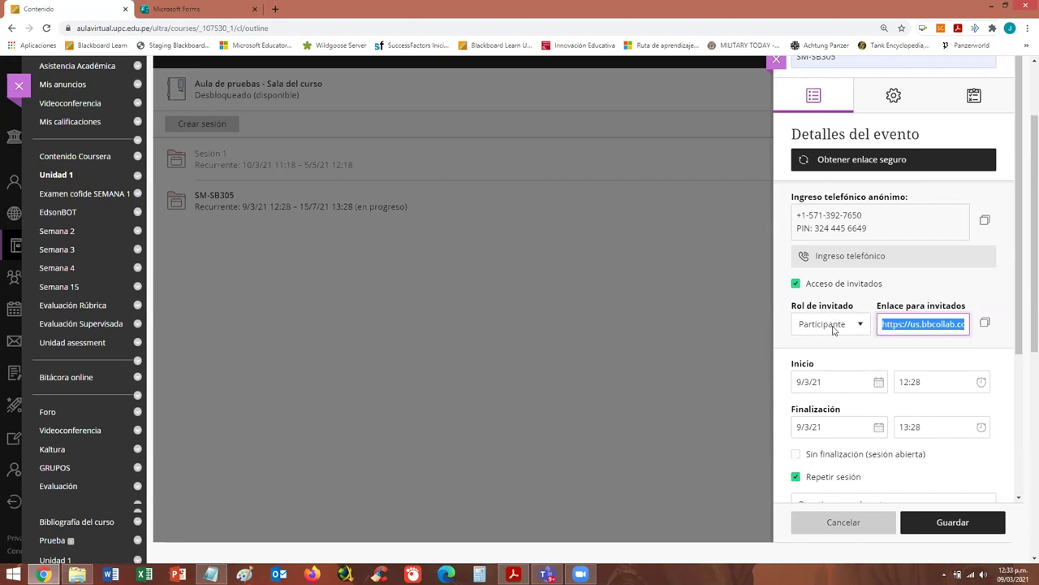
pyautogui.click(858, 331)
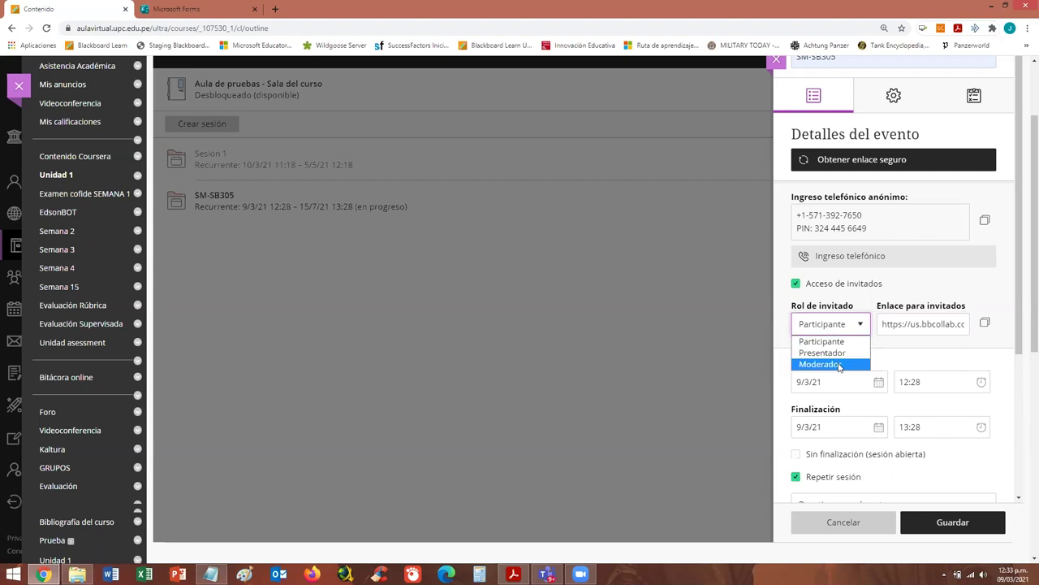
pyautogui.click(901, 363)
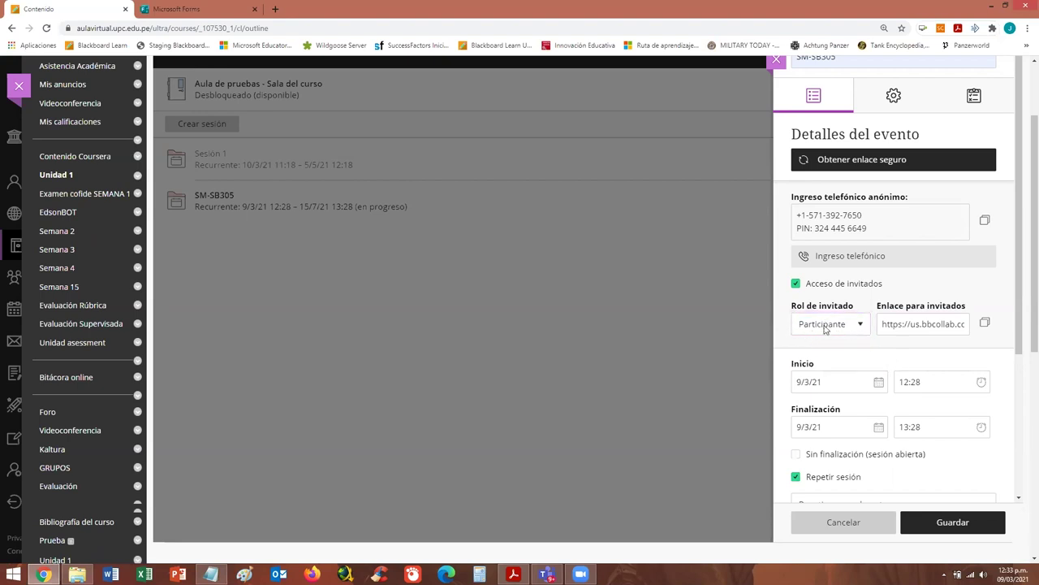
pyautogui.click(674, 297)
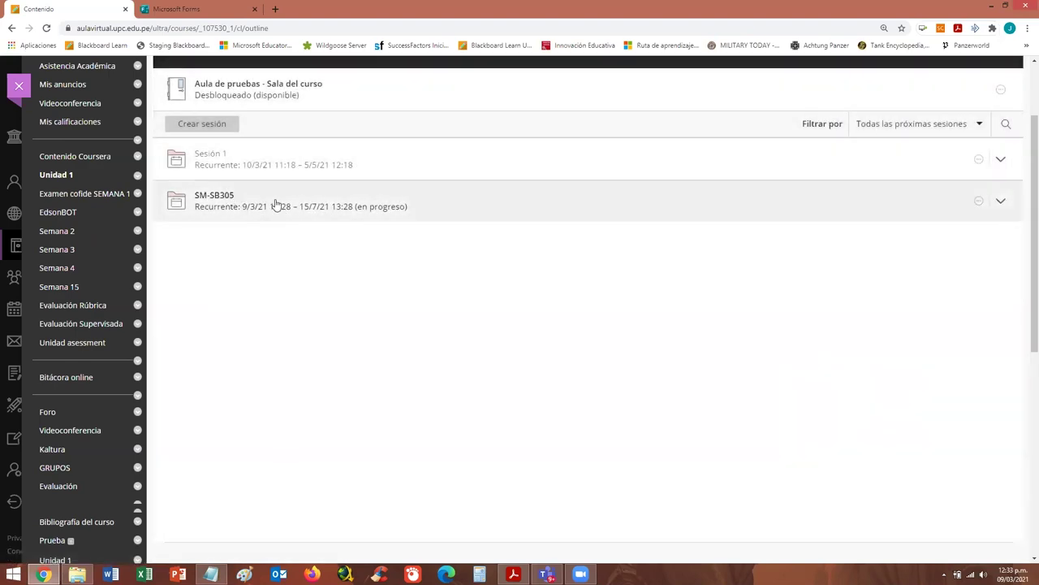
# Expand the recurring SM-SB305 session and look through its full list of scheduled dates
pyautogui.click(355, 207)
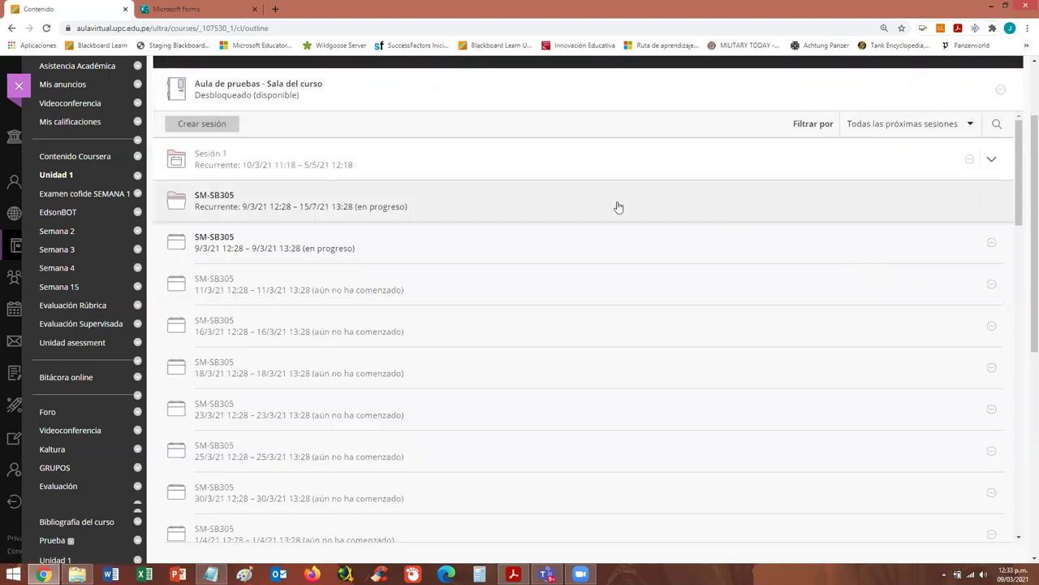
pyautogui.scroll(-3, 406, 231)
pyautogui.scroll(-12, 417, 235)
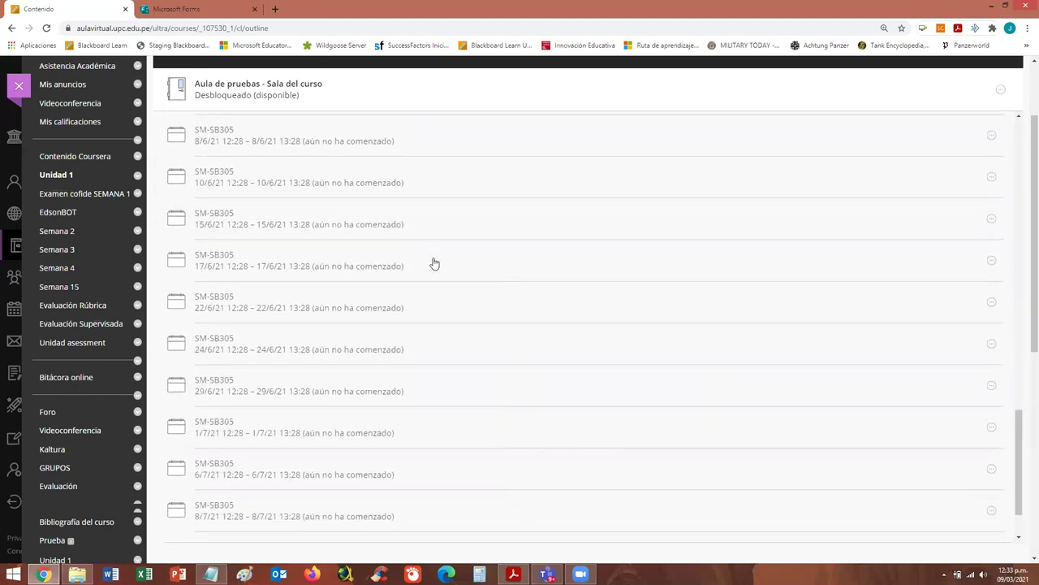
pyautogui.scroll(-1, 434, 264)
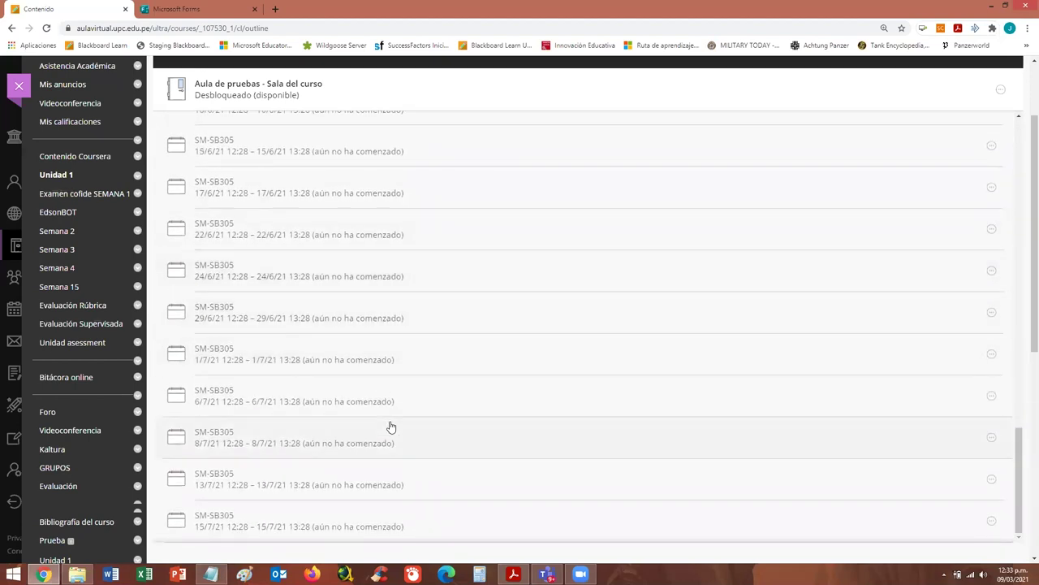
pyautogui.scroll(4, 455, 455)
pyautogui.scroll(12, 484, 454)
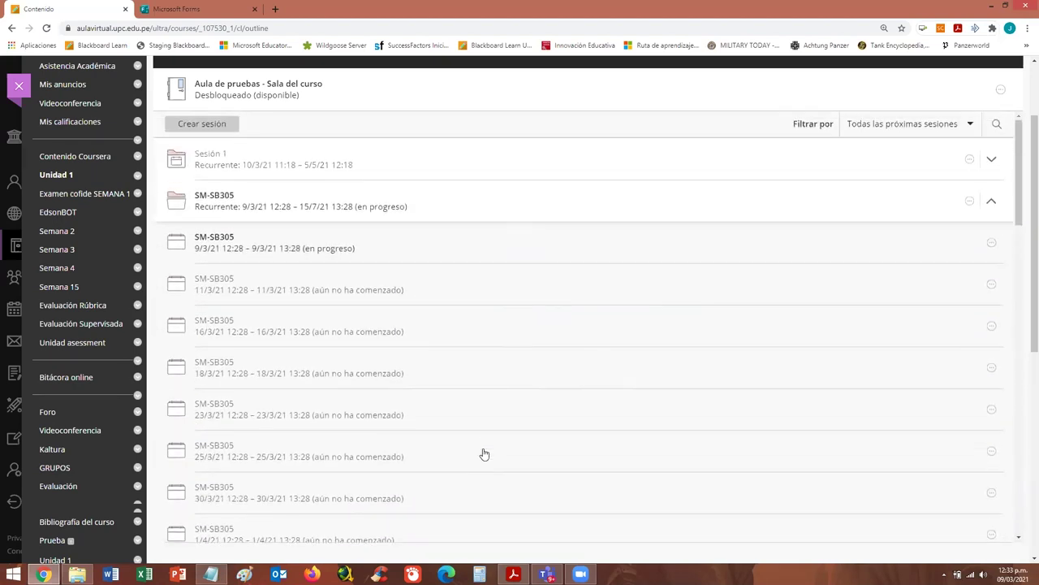
# Start another new session and examine its session settings for attendee role, recording, moderator and participant permissions, telephony and private chat
pyautogui.click(968, 201)
pyautogui.click(202, 123)
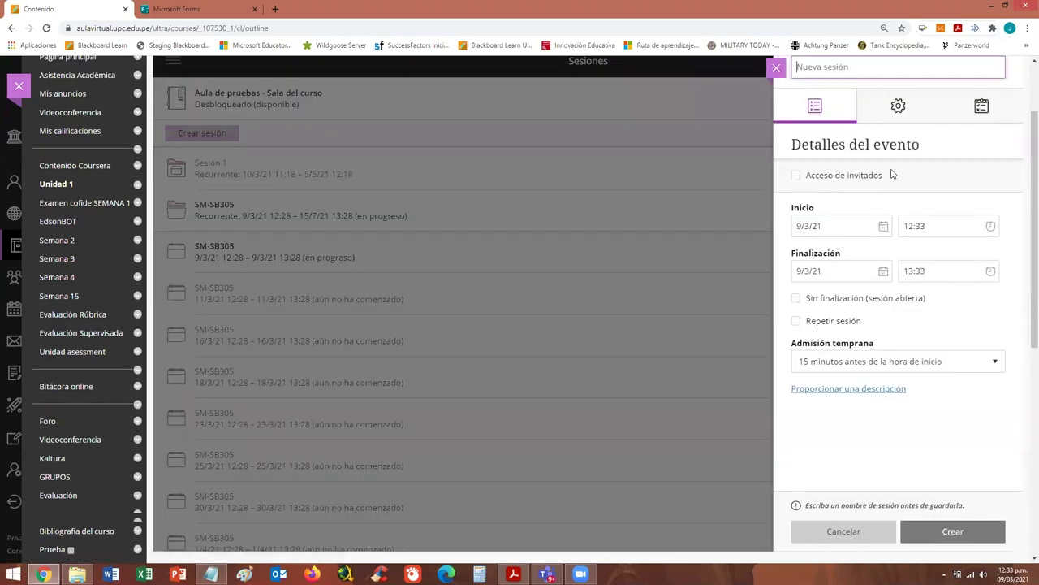
pyautogui.click(899, 107)
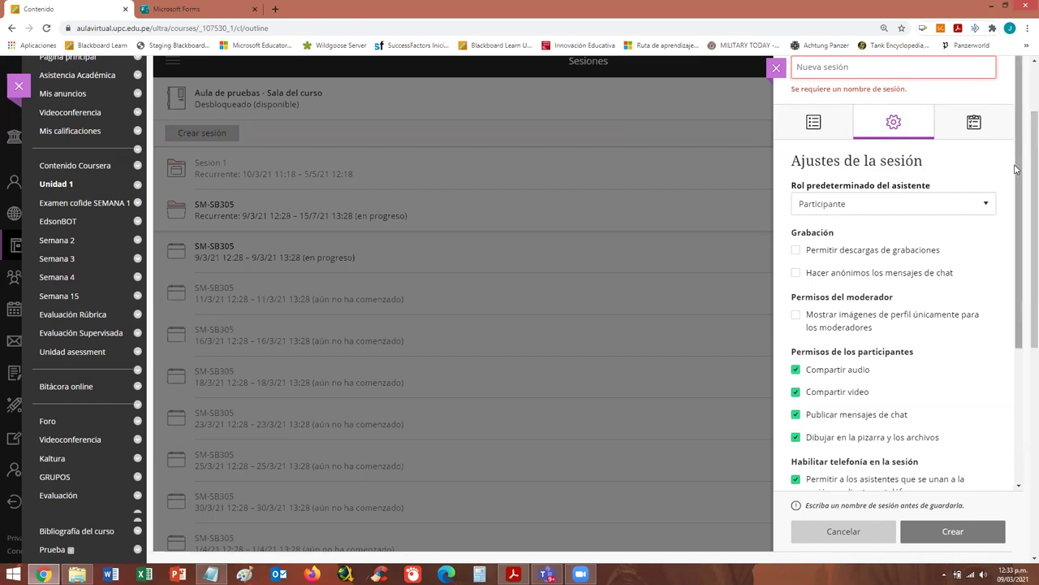
pyautogui.scroll(-1, 1019, 171)
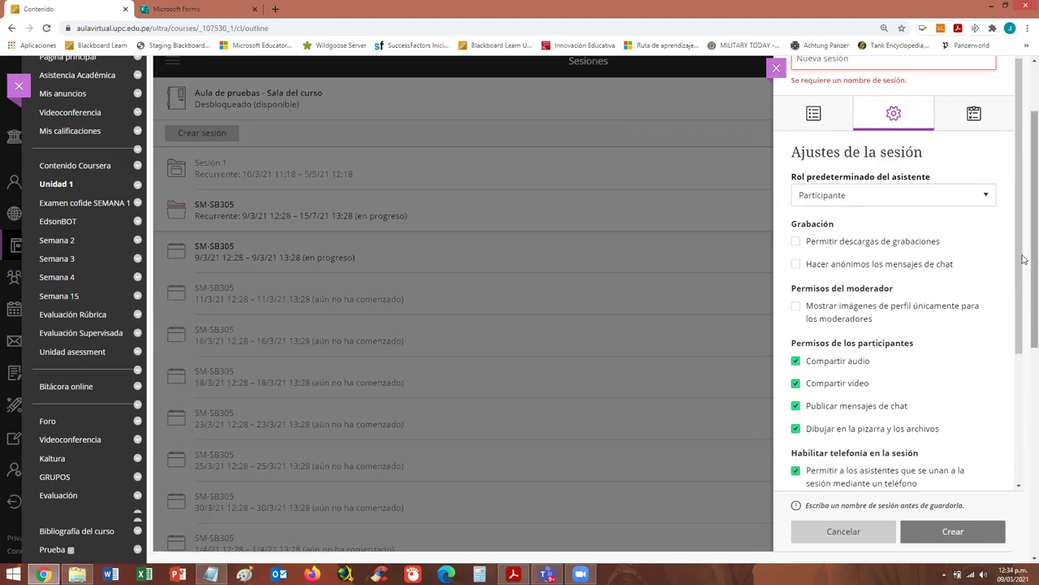
pyautogui.moveTo(1023, 252); pyautogui.dragTo(1019, 297)
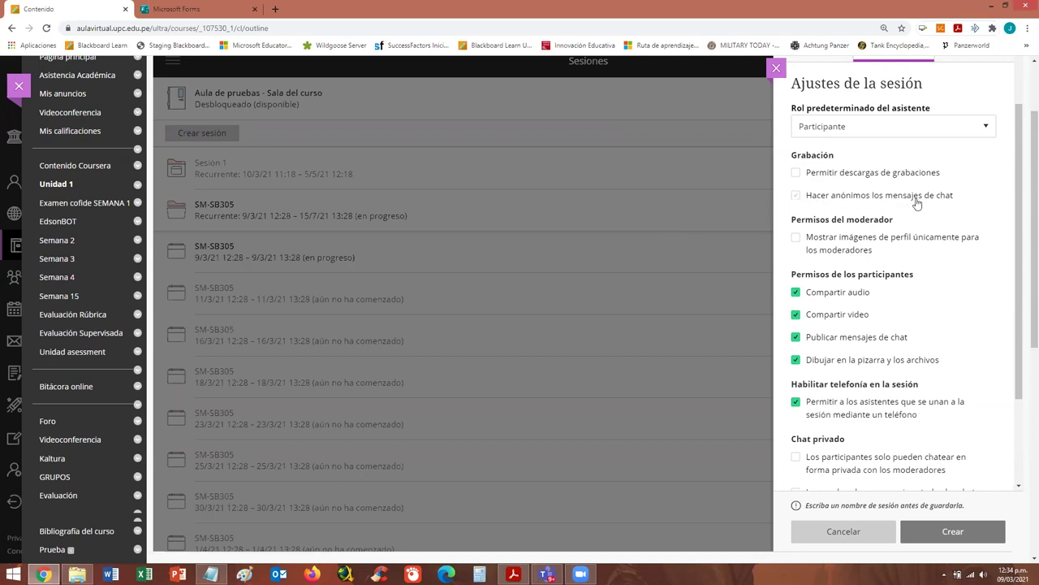
pyautogui.scroll(-1, 1011, 211)
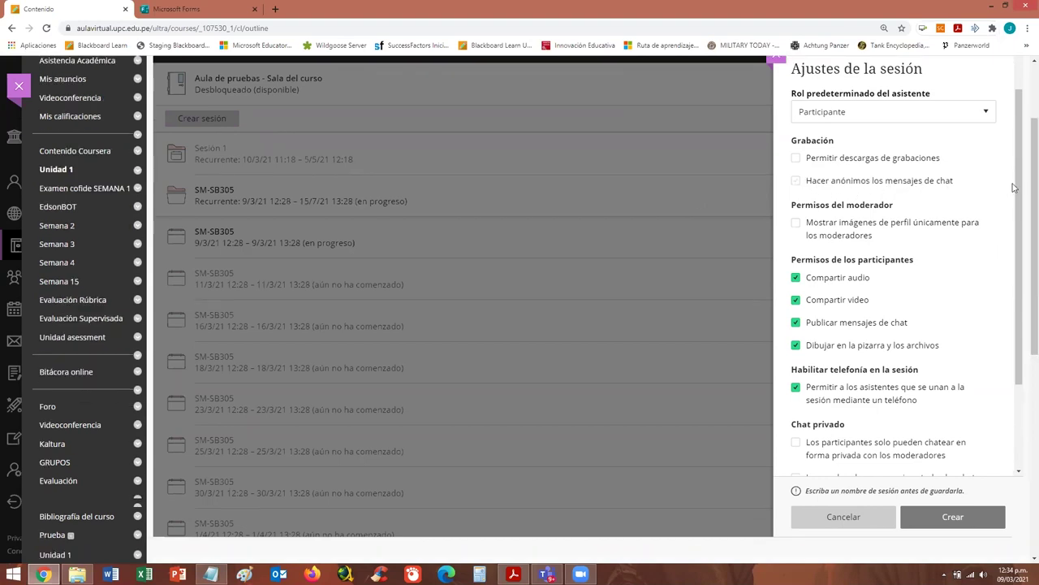
pyautogui.scroll(-1, 1021, 190)
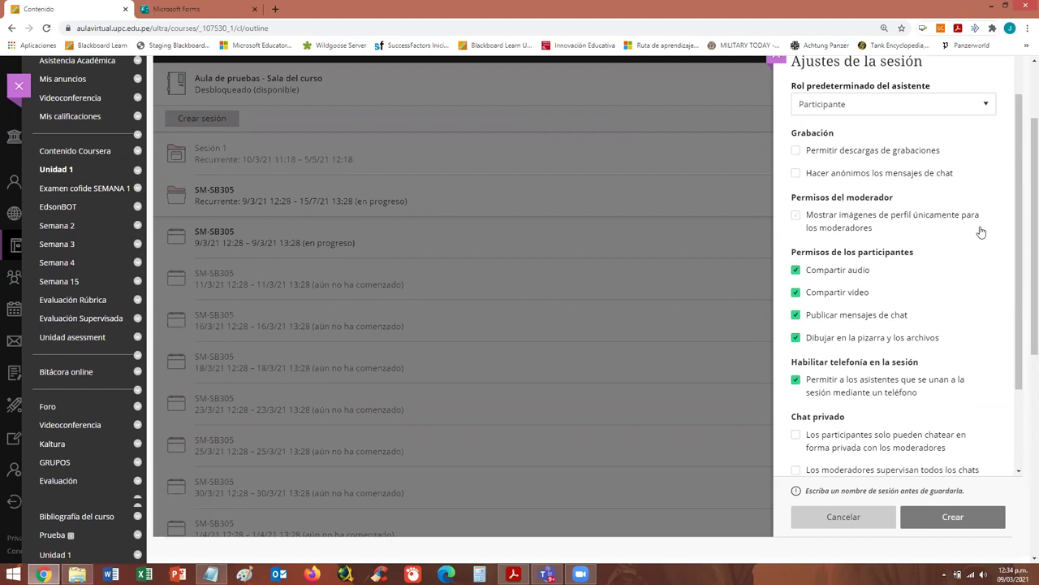
pyautogui.scroll(-1, 1020, 220)
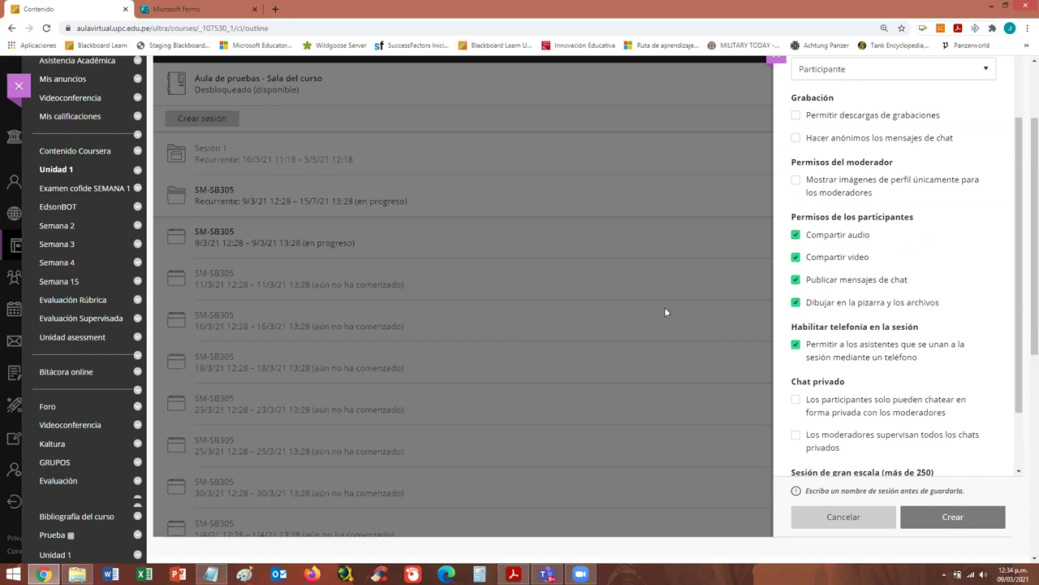
pyautogui.scroll(-1, 748, 315)
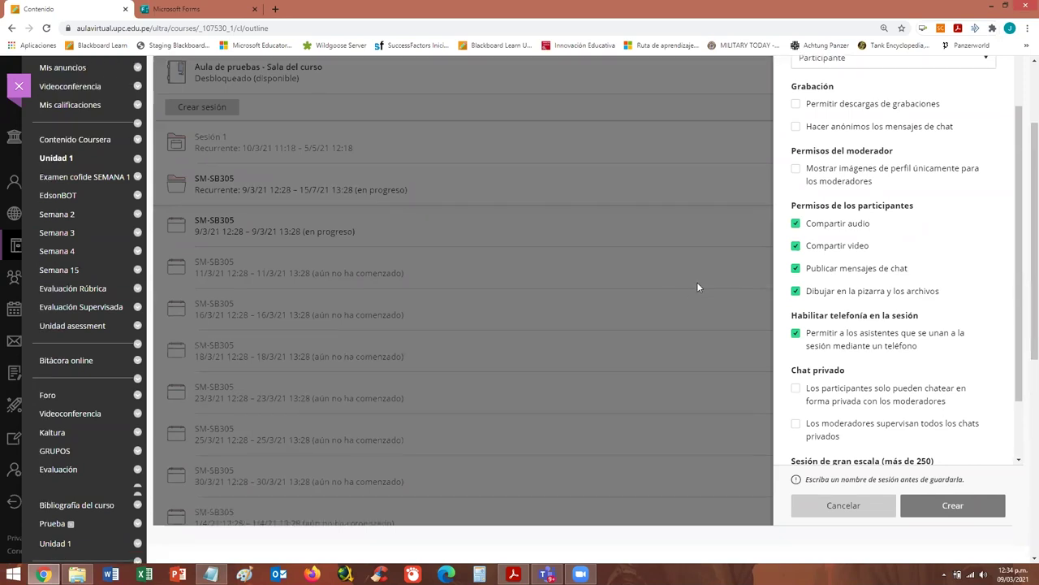
# Disable the participants' permission to draw on the whiteboard and files, and view the remaining session settings
pyautogui.click(796, 291)
pyautogui.click(790, 299)
pyautogui.moveTo(1023, 302); pyautogui.dragTo(1017, 350)
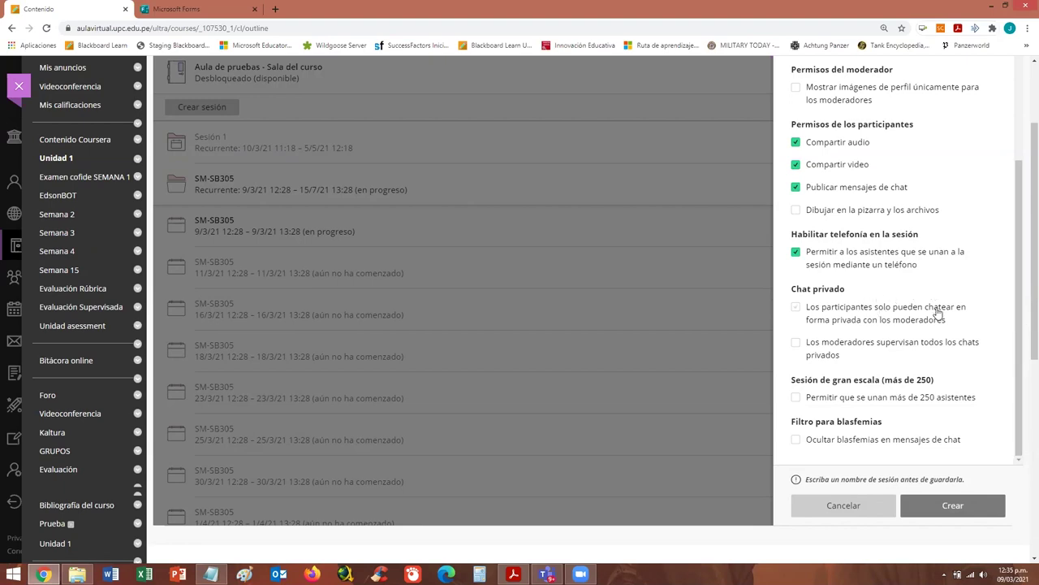
# Re-enable the participants' permission to draw on the whiteboard and files (Dibujar en la pizarra y los archivos)
pyautogui.scroll(2, 955, 320)
pyautogui.scroll(1, 954, 321)
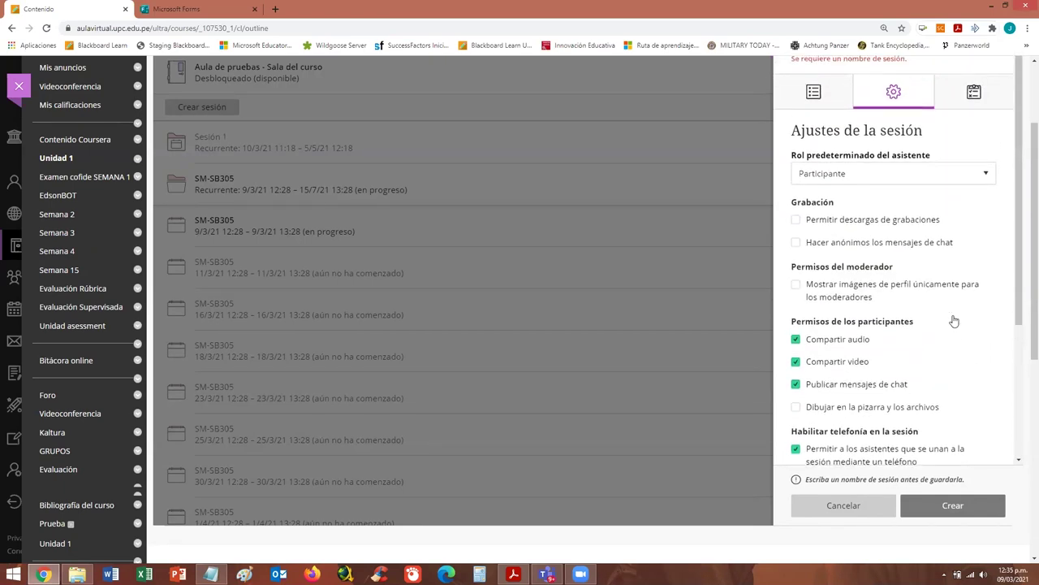
pyautogui.scroll(-3, 951, 320)
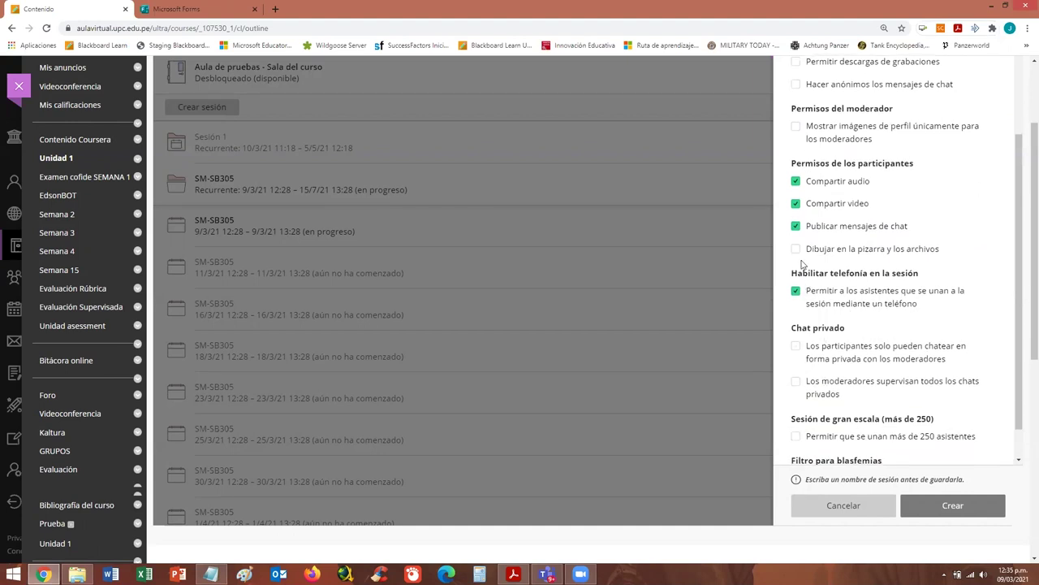
pyautogui.click(797, 250)
pyautogui.scroll(2, 901, 220)
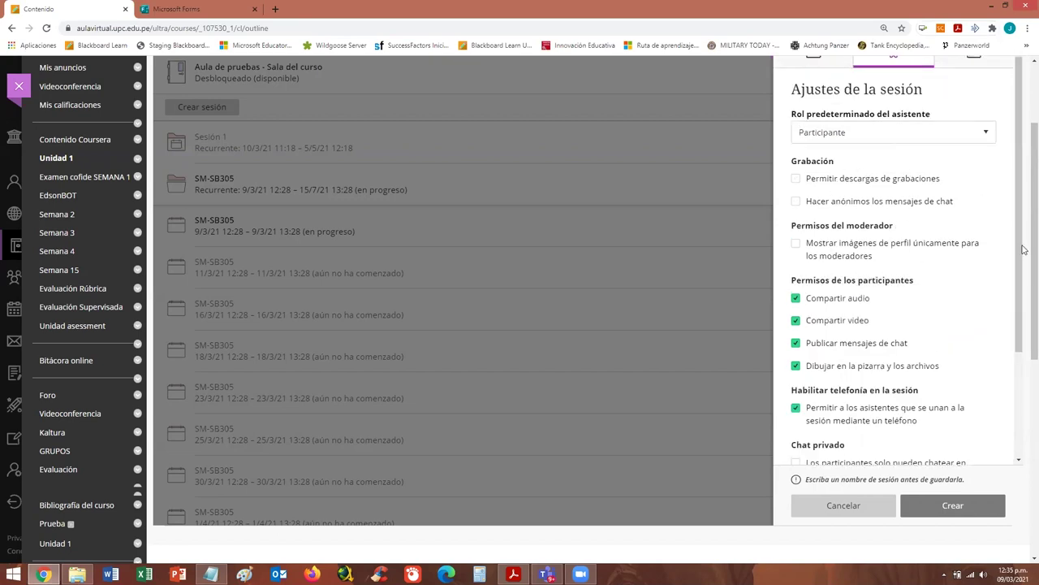
# Turn off participants' drawing permission (Dibujar en la pizarra y los archivos) and review the private chat, large-scale session and profanity filter options
pyautogui.scroll(-2, 1022, 253)
pyautogui.click(795, 270)
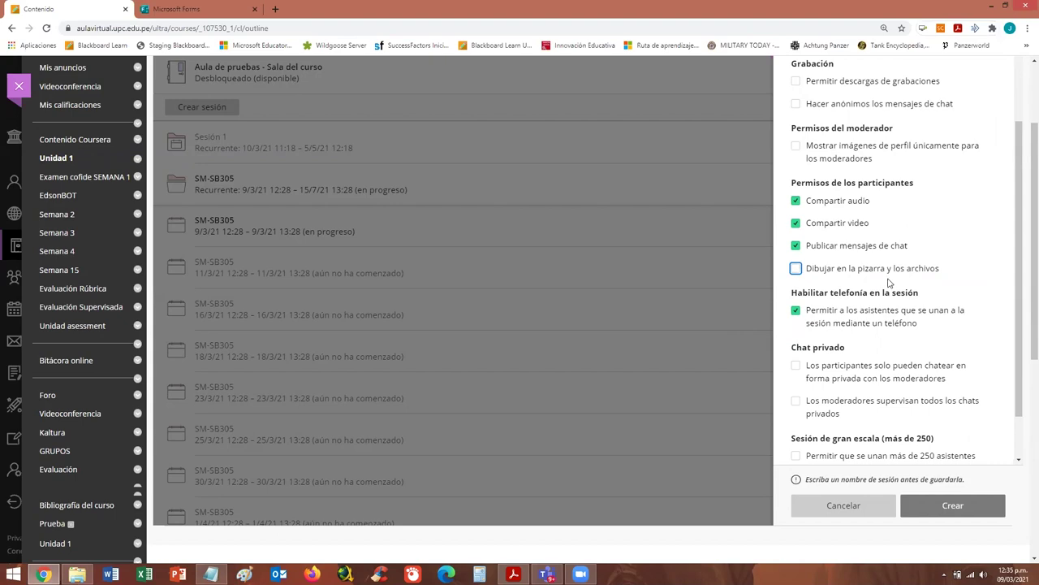
pyautogui.scroll(-1, 1008, 326)
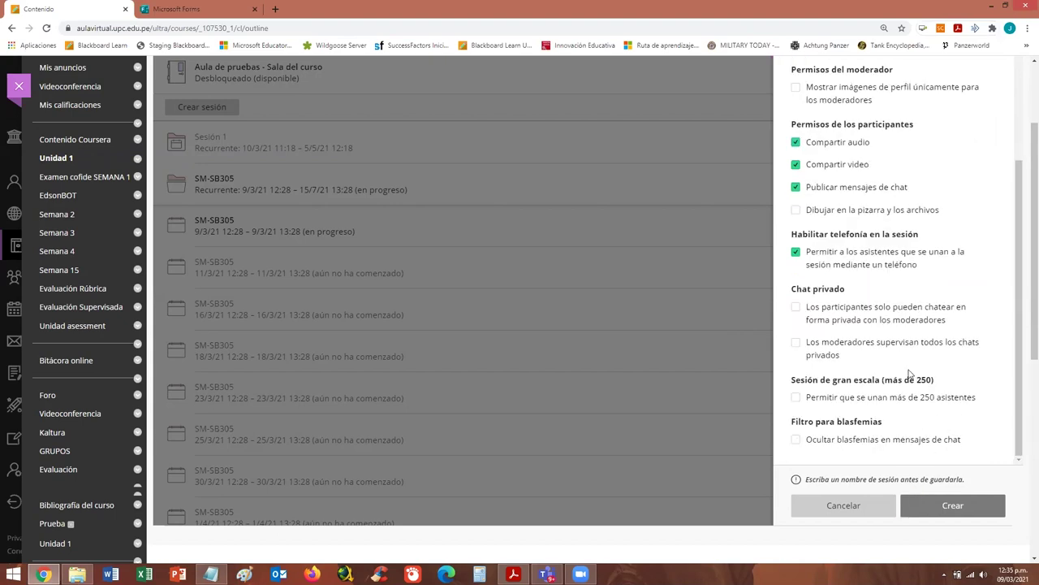
pyautogui.scroll(3, 938, 379)
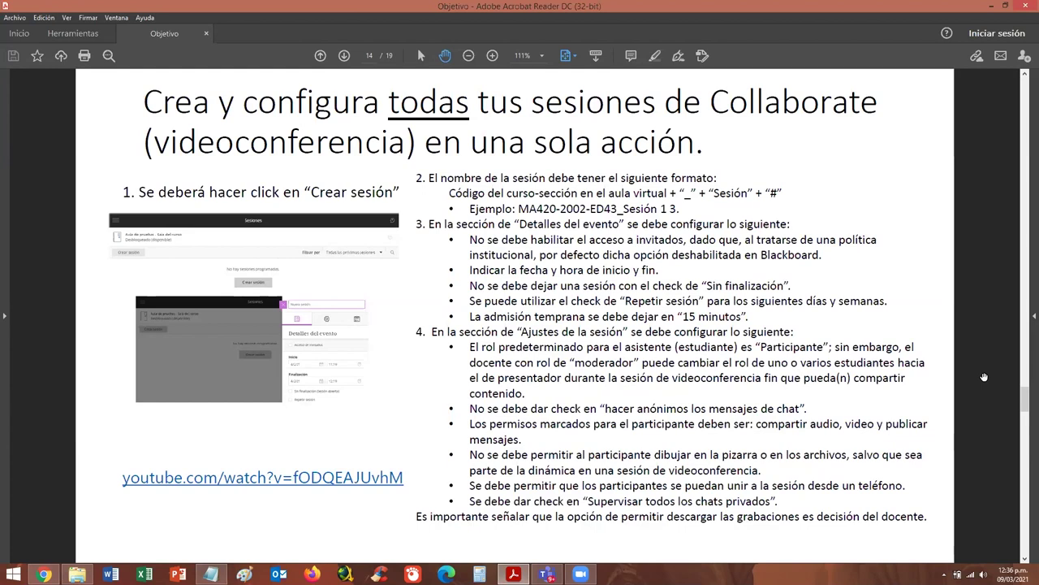
# Read the slide on automating attendance in Adobe Acrobat Reader, and open the new session's attendance report settings in Chrome
pyautogui.press('Right')
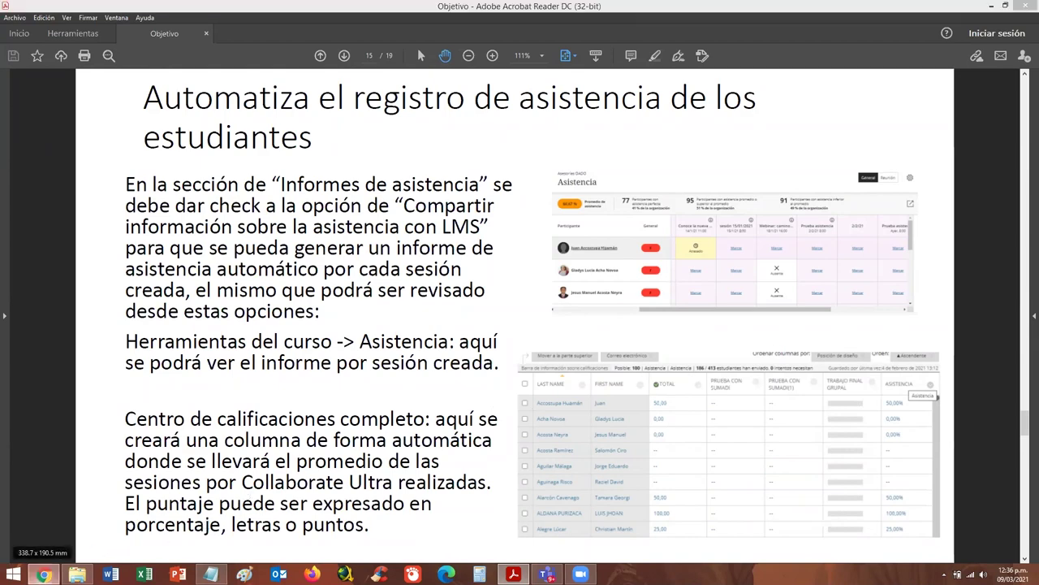
pyautogui.click(44, 574)
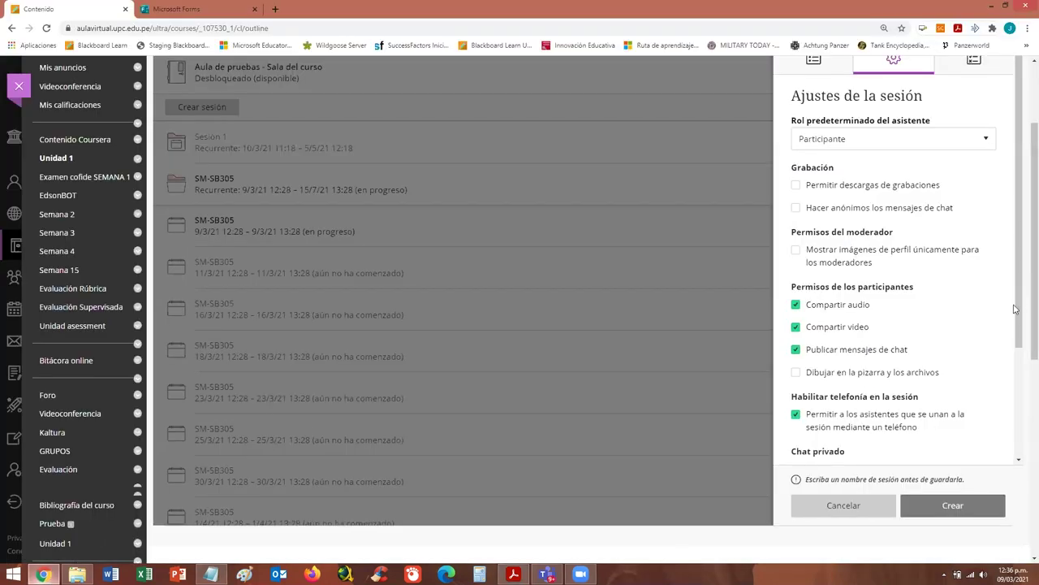
pyautogui.scroll(2, 972, 136)
pyautogui.click(973, 135)
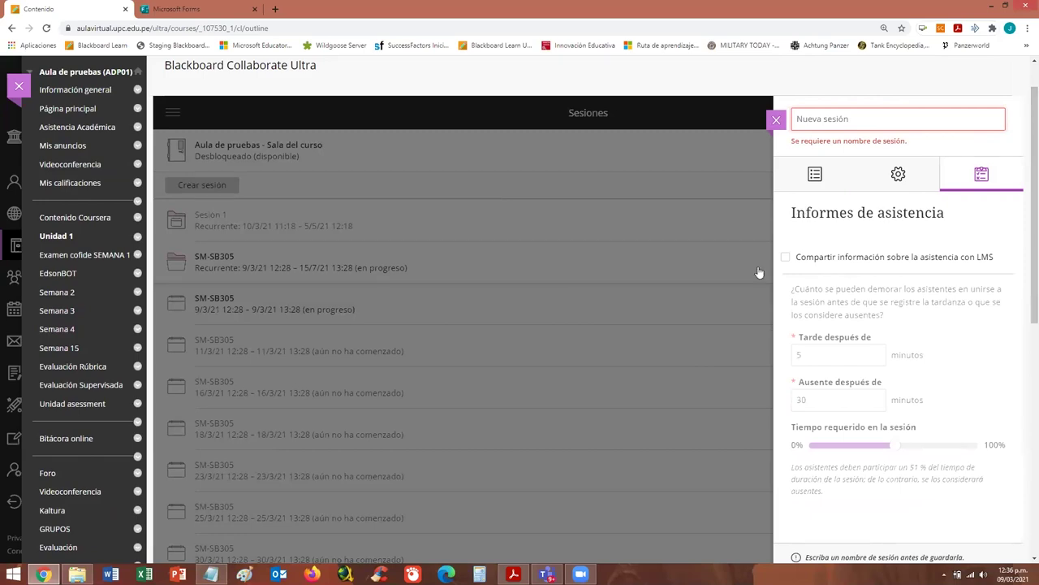
# Recheck the attendance slide in Adobe Acrobat Reader, and enable sharing attendance information with the LMS for the new session in Chrome
pyautogui.click(515, 574)
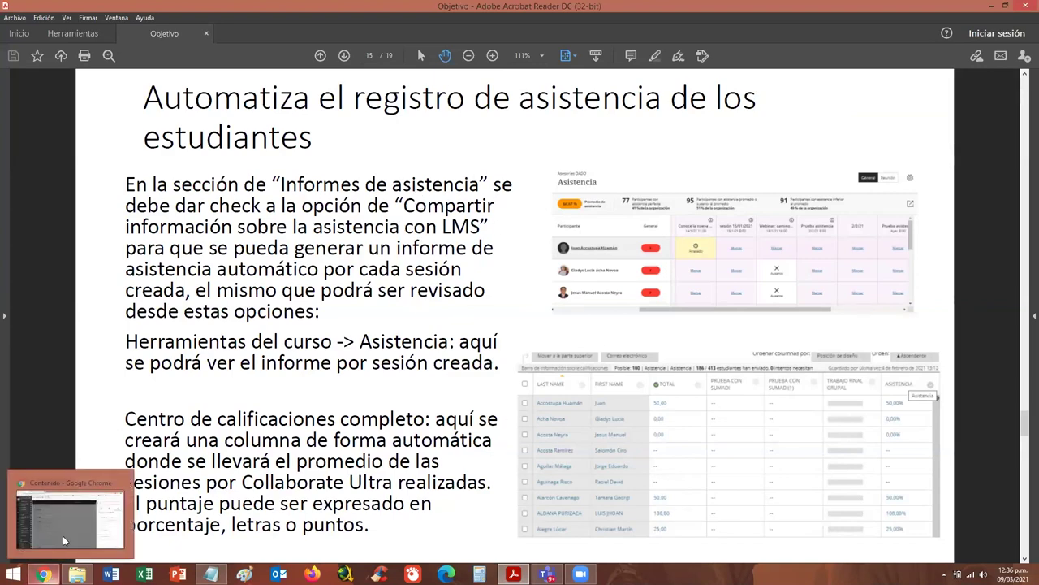
pyautogui.click(63, 535)
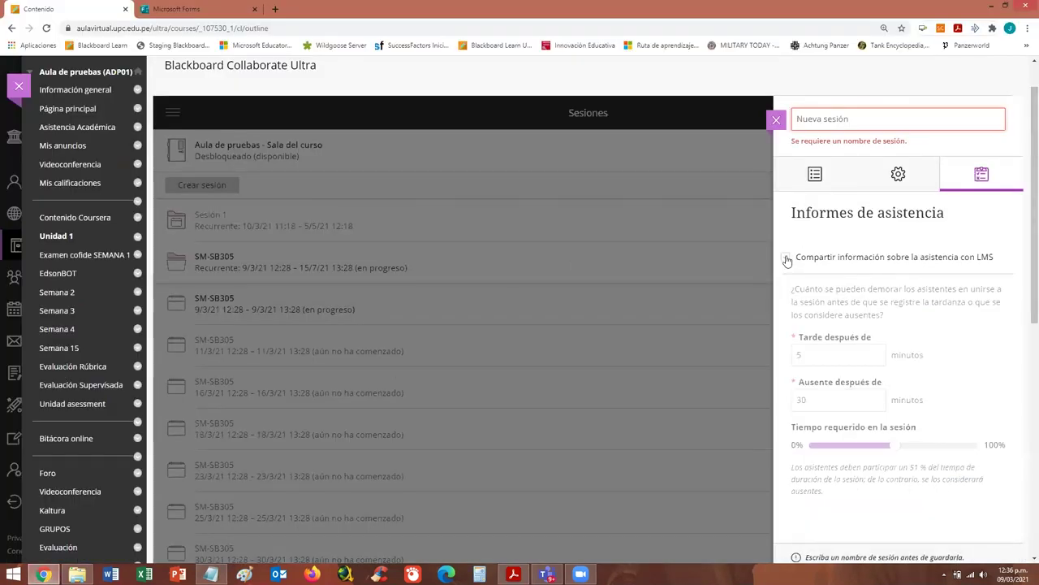
pyautogui.click(792, 284)
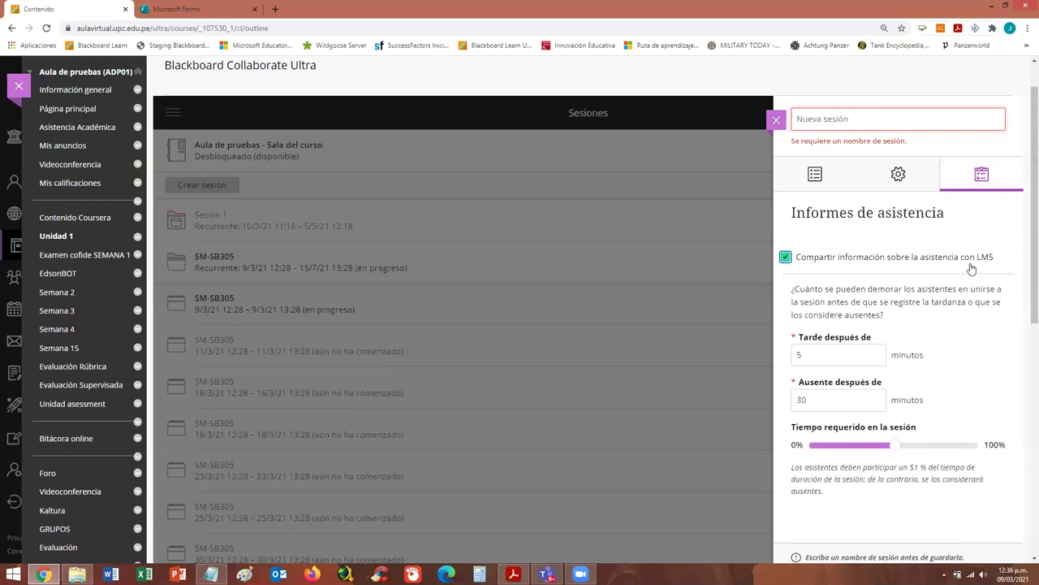
# Set attendees to count as late after 15 minutes and absent after 60 minutes, and review the required session time
pyautogui.scroll(-2, 1024, 294)
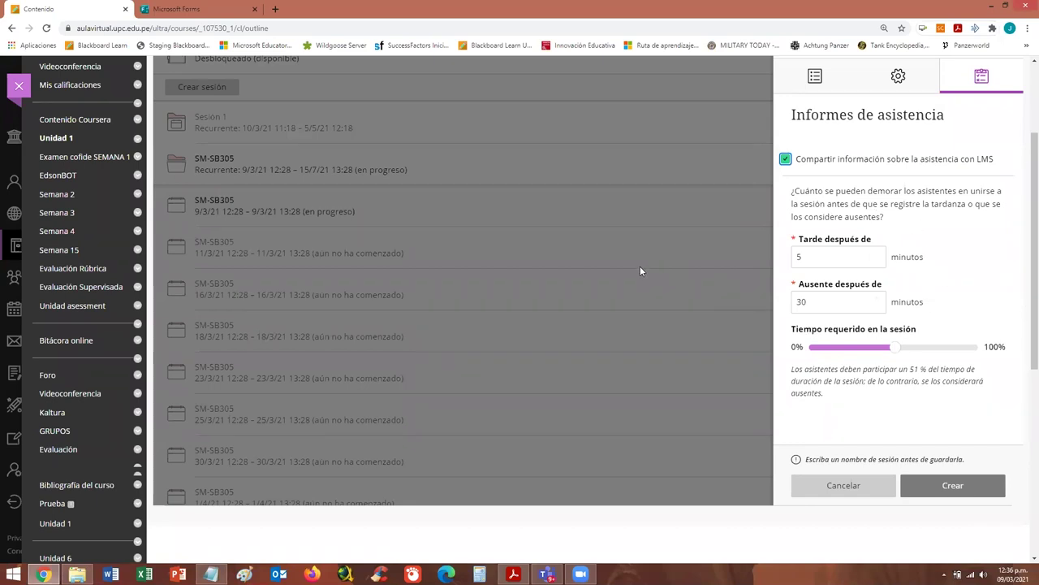
pyautogui.click(817, 254)
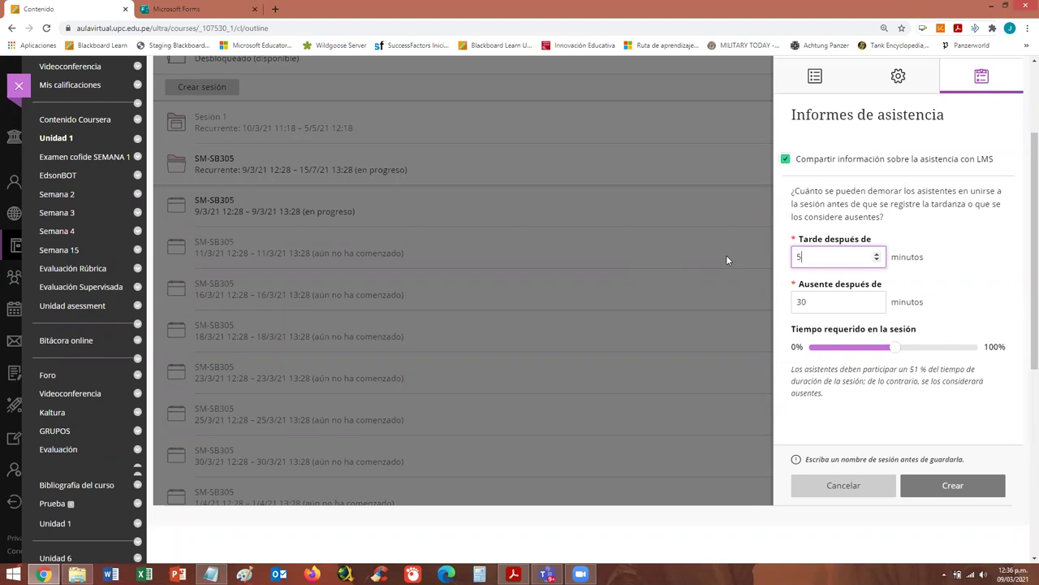
pyautogui.press('BackSpace')
pyautogui.write('15')
pyautogui.click(996, 250)
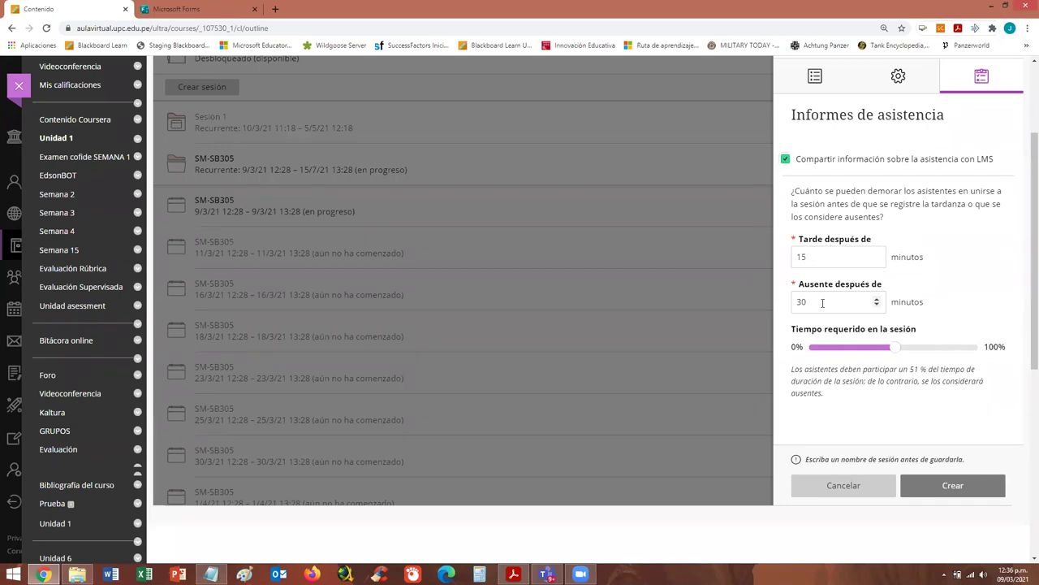
pyautogui.moveTo(817, 301); pyautogui.dragTo(795, 301)
pyautogui.write('60')
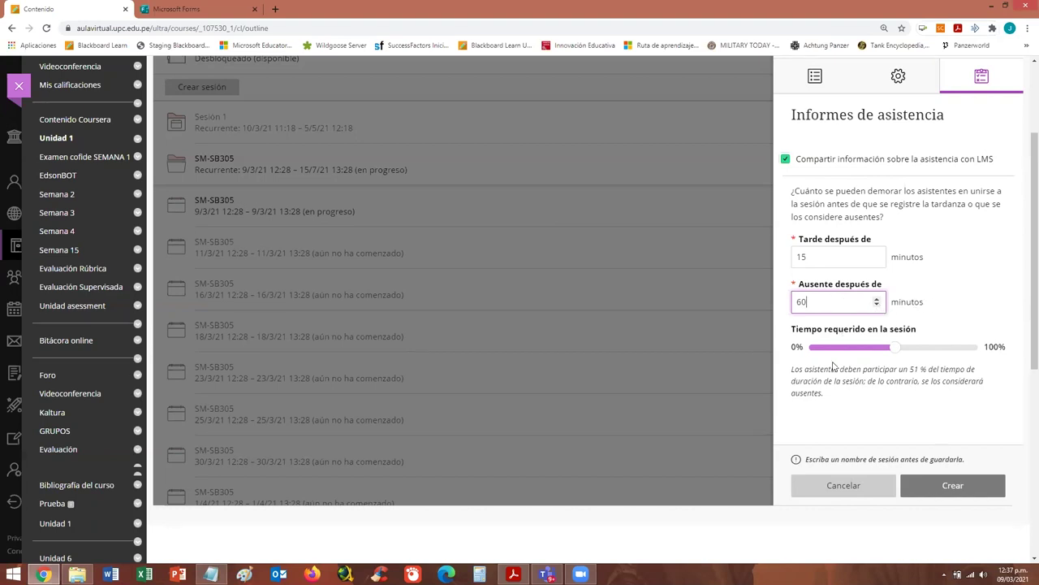
pyautogui.moveTo(895, 351)
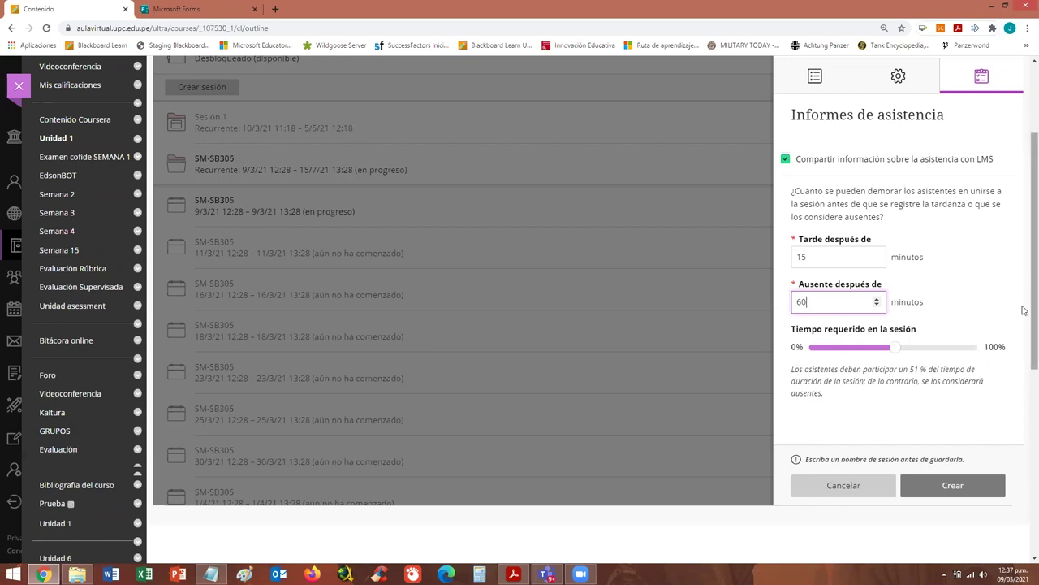
pyautogui.scroll(-1, 1023, 312)
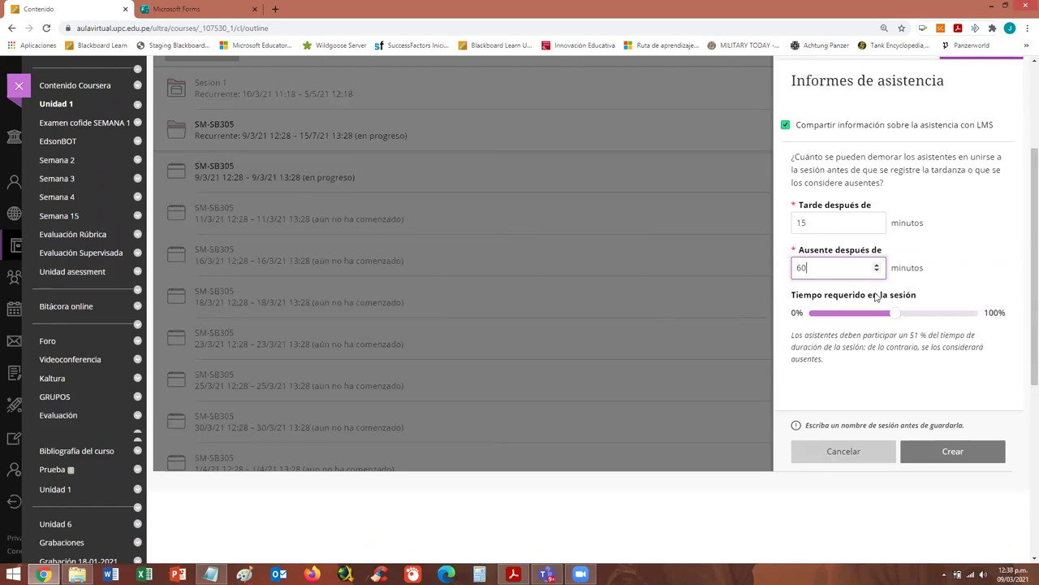
pyautogui.moveTo(895, 317)
# Switch to Adobe Acrobat Reader and look through the slides on attendance, welcome announcements and updating activity dates
pyautogui.click(513, 575)
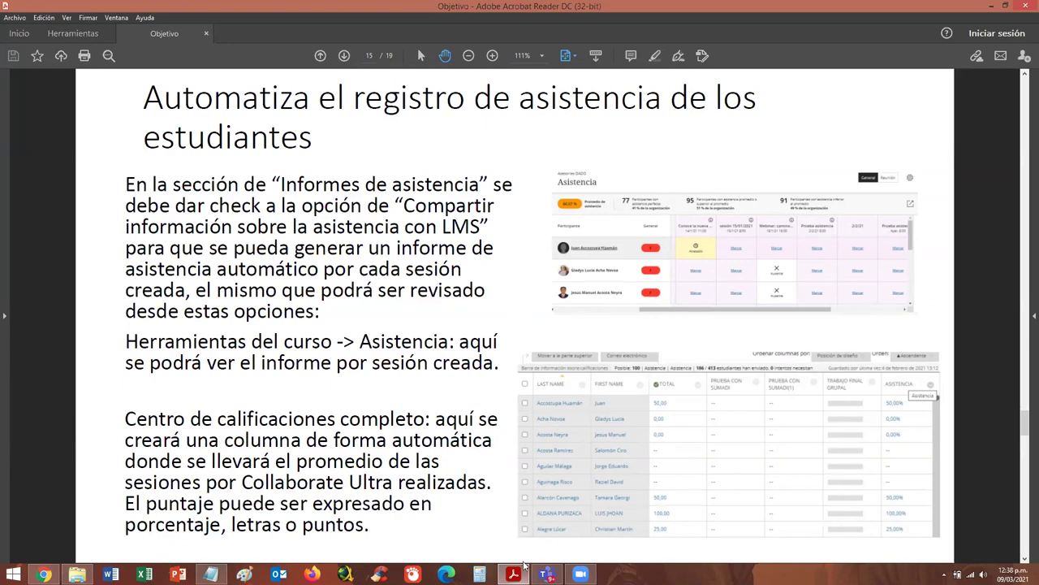
pyautogui.scroll(2, 508, 355)
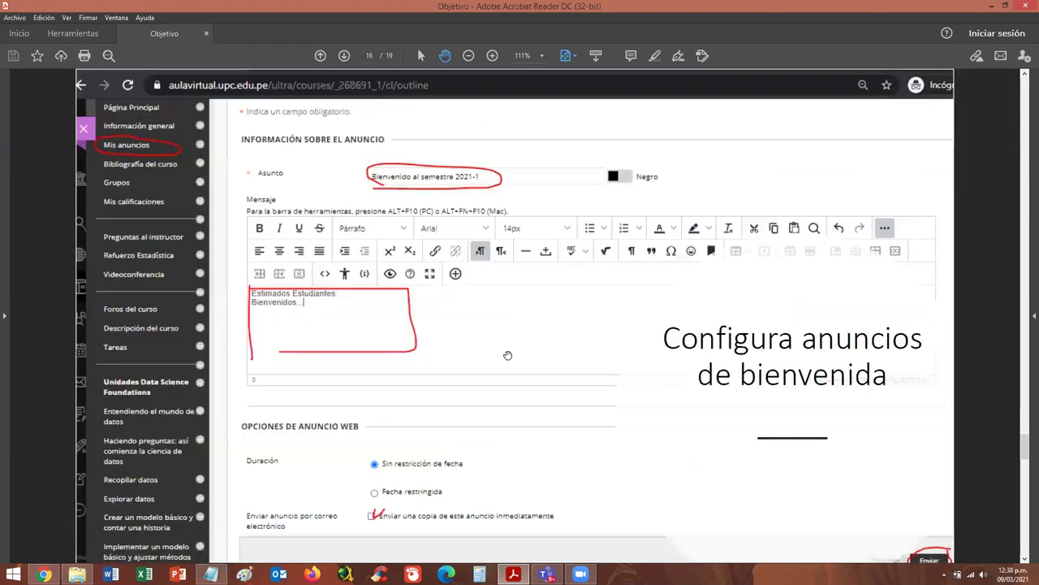
pyautogui.scroll(-2, 509, 355)
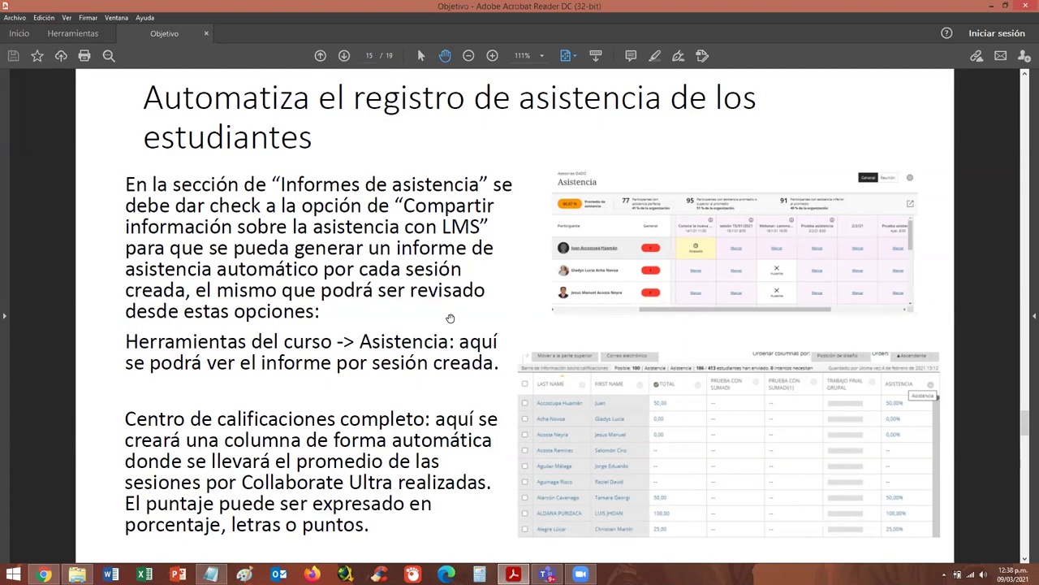
pyautogui.scroll(-2, 451, 318)
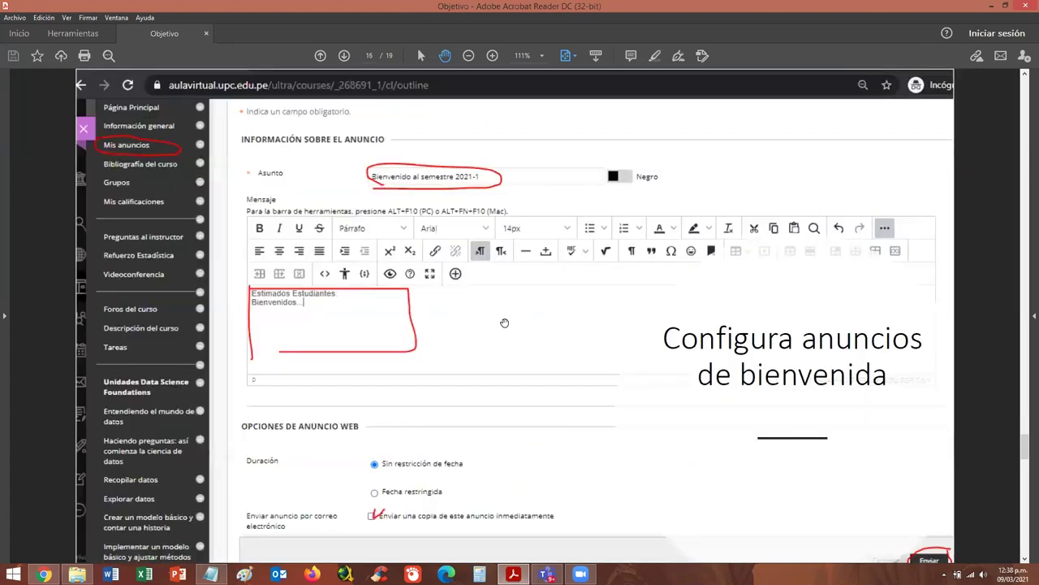
pyautogui.scroll(-2, 505, 324)
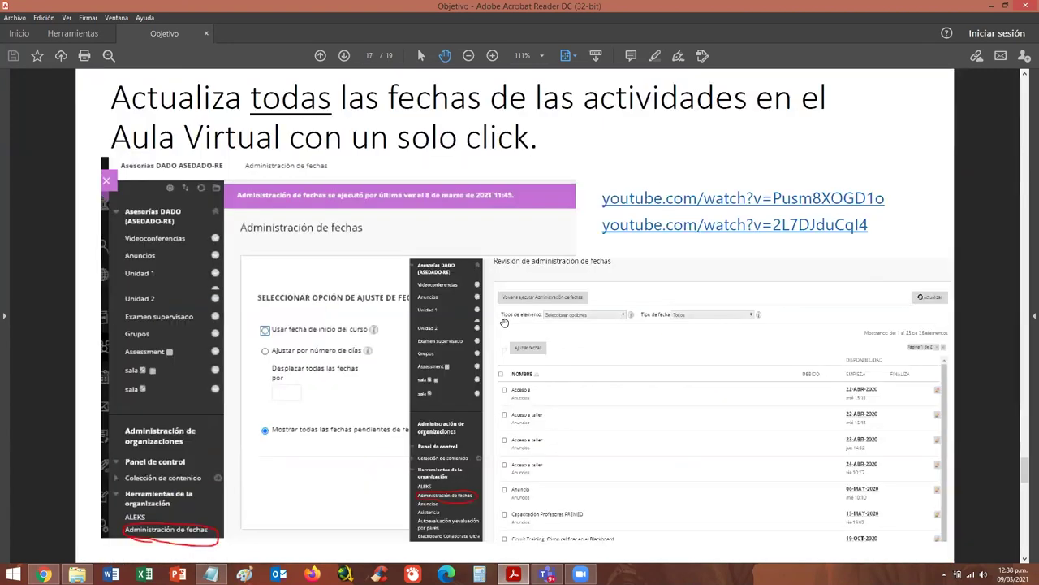
pyautogui.scroll(2, 504, 323)
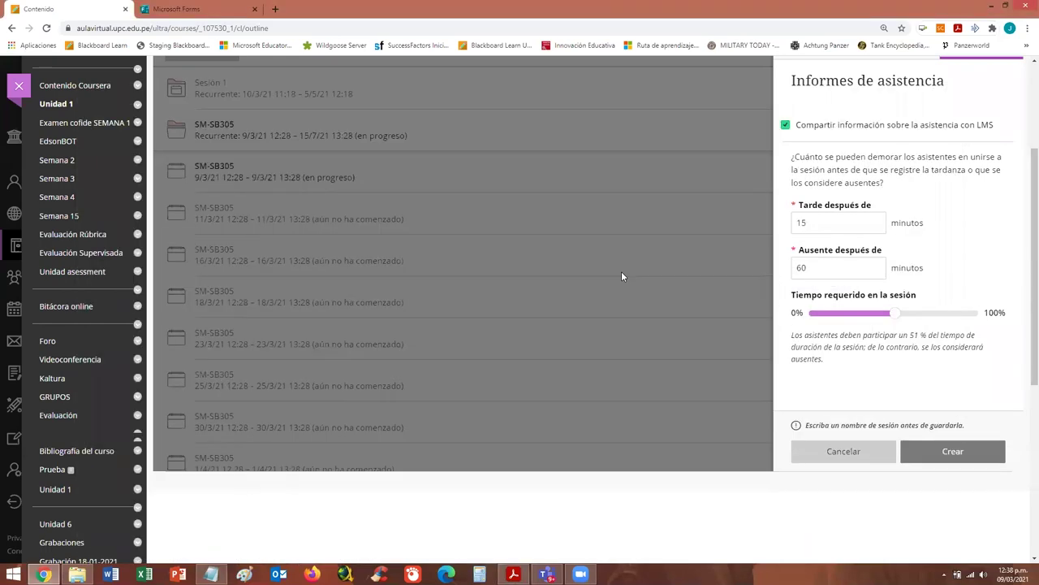
# Return to the course in Chrome, close the new session discarding its changes, and collapse the SM-SB305 date list
pyautogui.scroll(3, 758, 167)
pyautogui.click(776, 168)
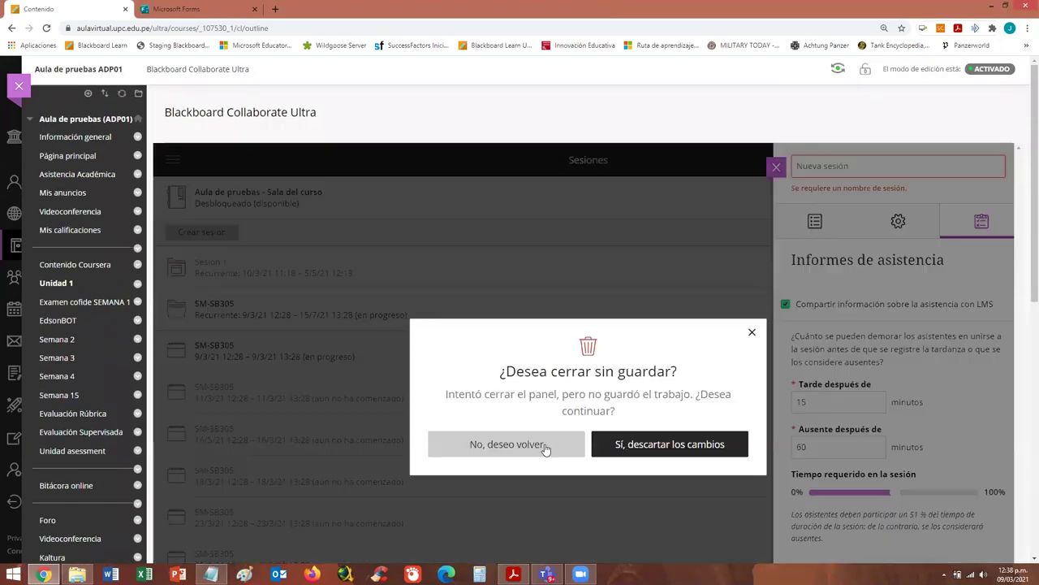
pyautogui.press('Return')
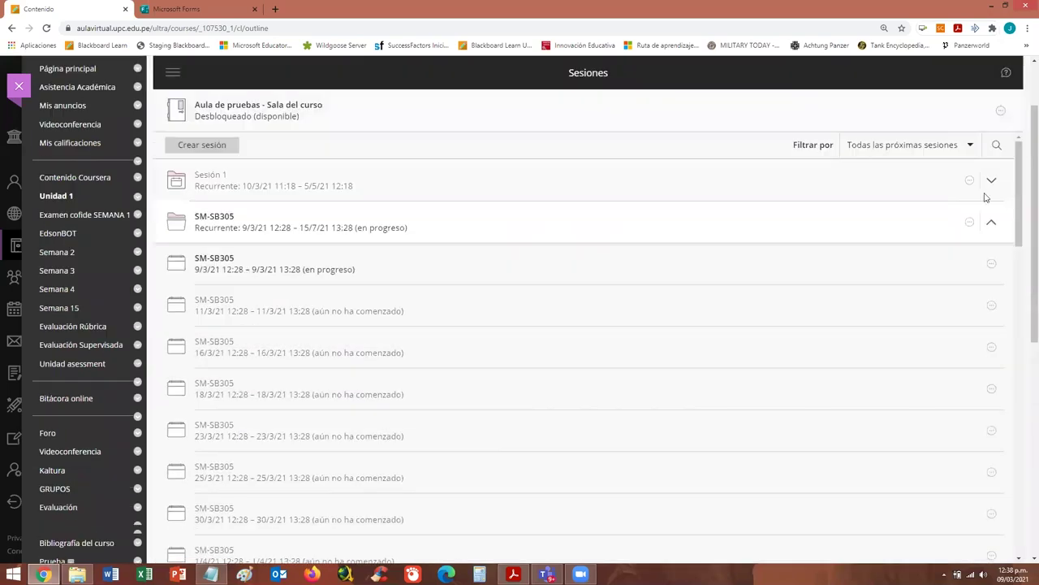
pyautogui.scroll(-1, 983, 195)
pyautogui.click(991, 226)
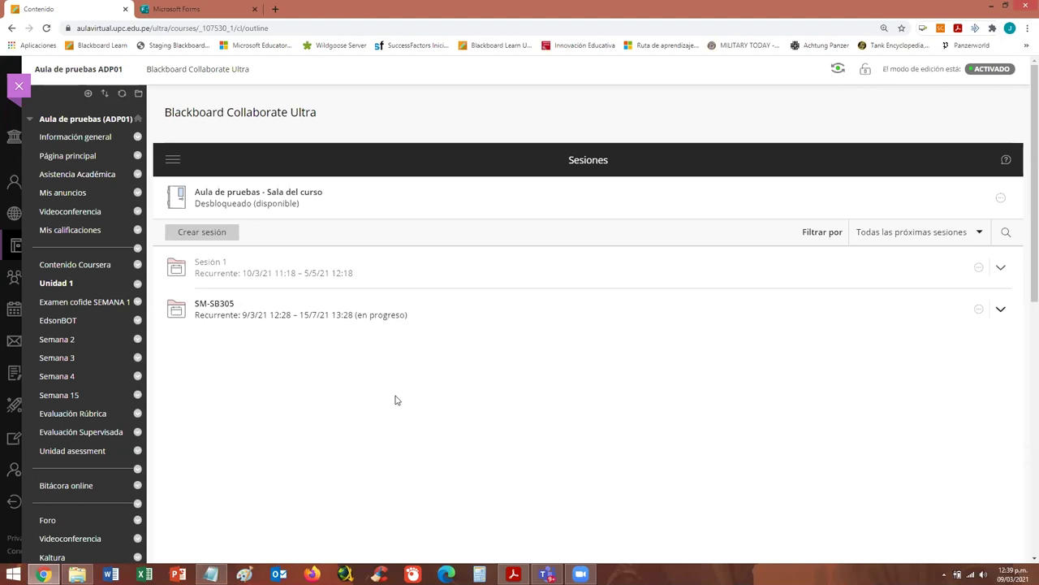
# Expand the course tools (Herramientas del curso) in the course's control panel
pyautogui.scroll(-4, 382, 390)
pyautogui.scroll(-2, 373, 388)
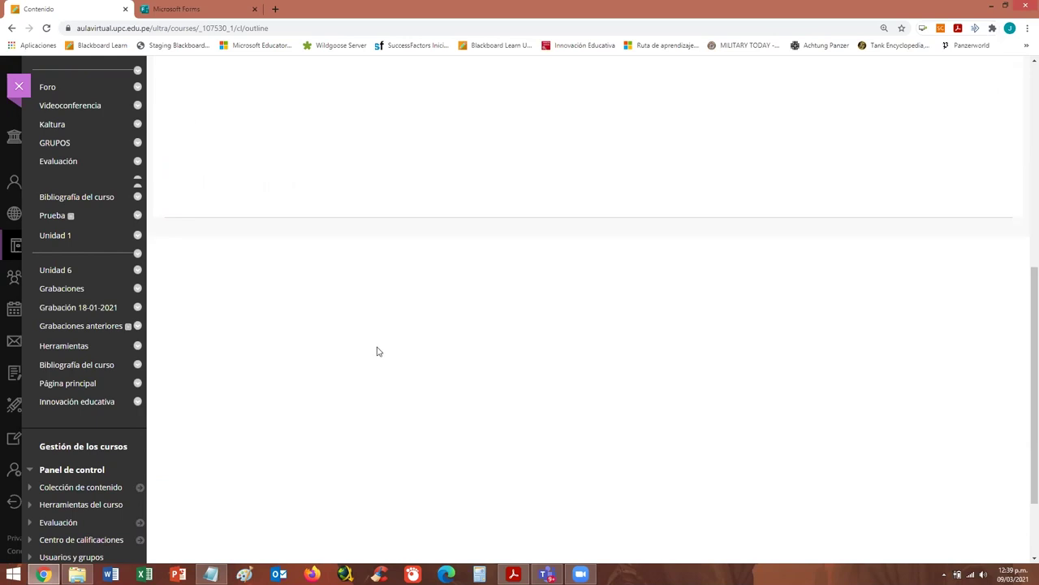
pyautogui.scroll(-2, 361, 336)
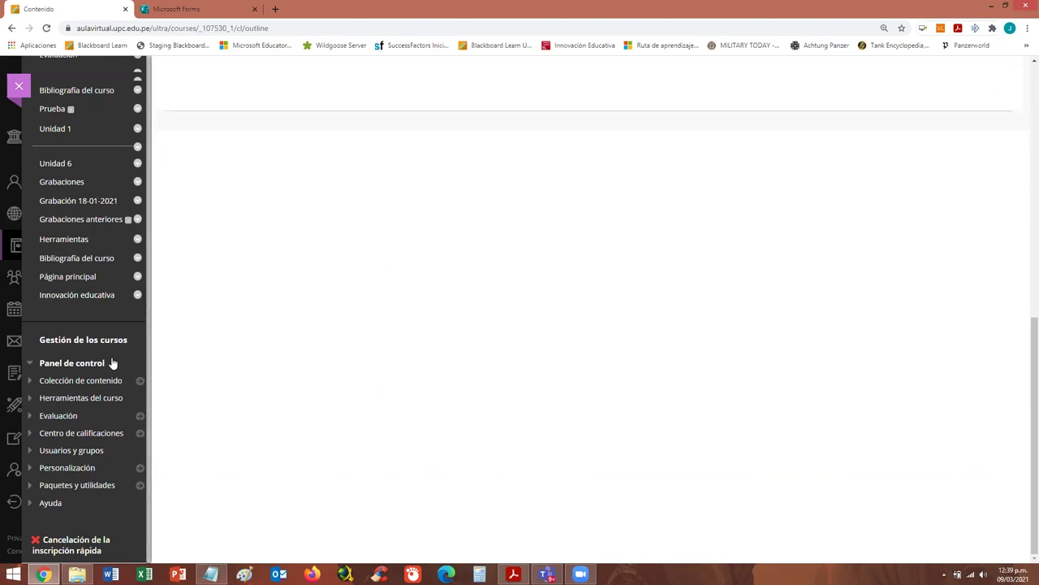
pyautogui.click(84, 398)
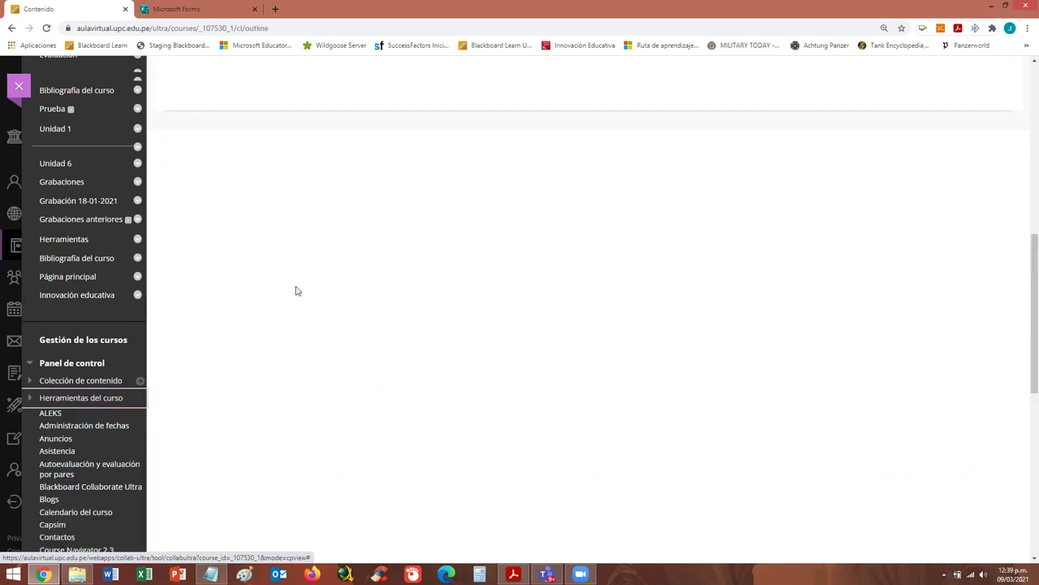
# Open Microsoft Teams from the course tools and sign in with the Microsoft account
pyautogui.scroll(-1, 121, 300)
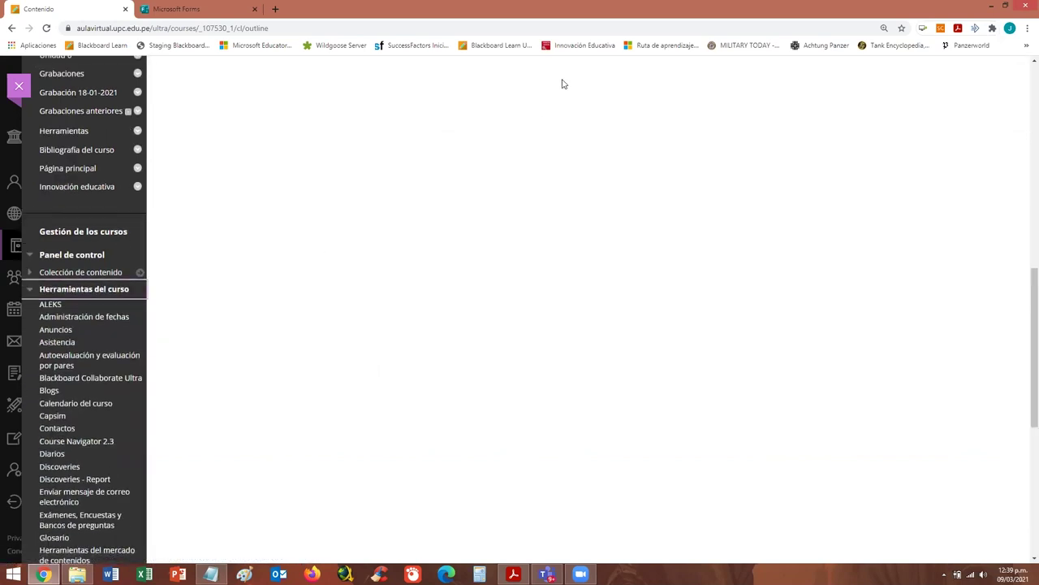
pyautogui.scroll(-2, 99, 319)
pyautogui.scroll(-2, 99, 319)
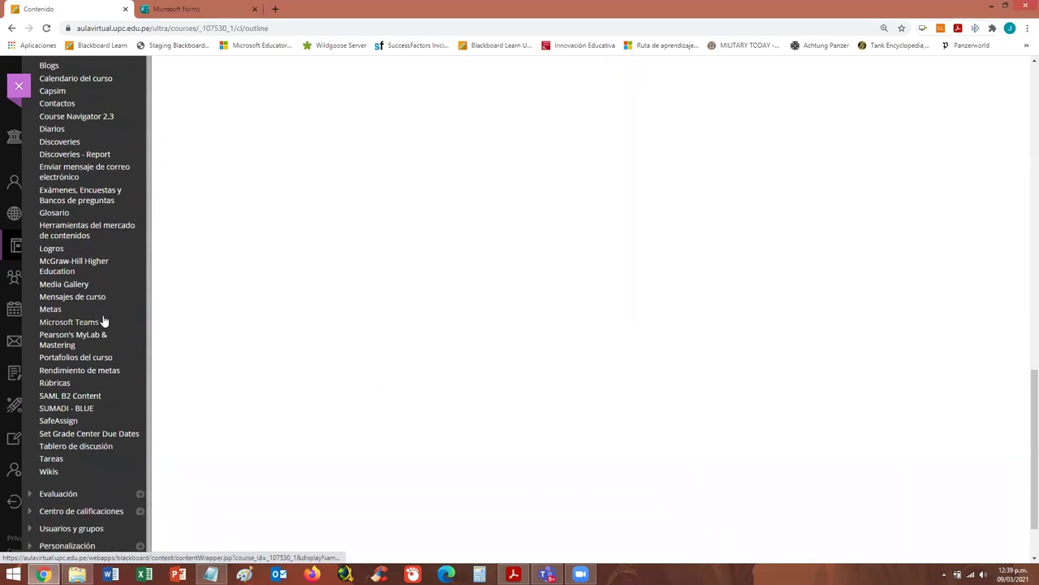
pyautogui.click(48, 325)
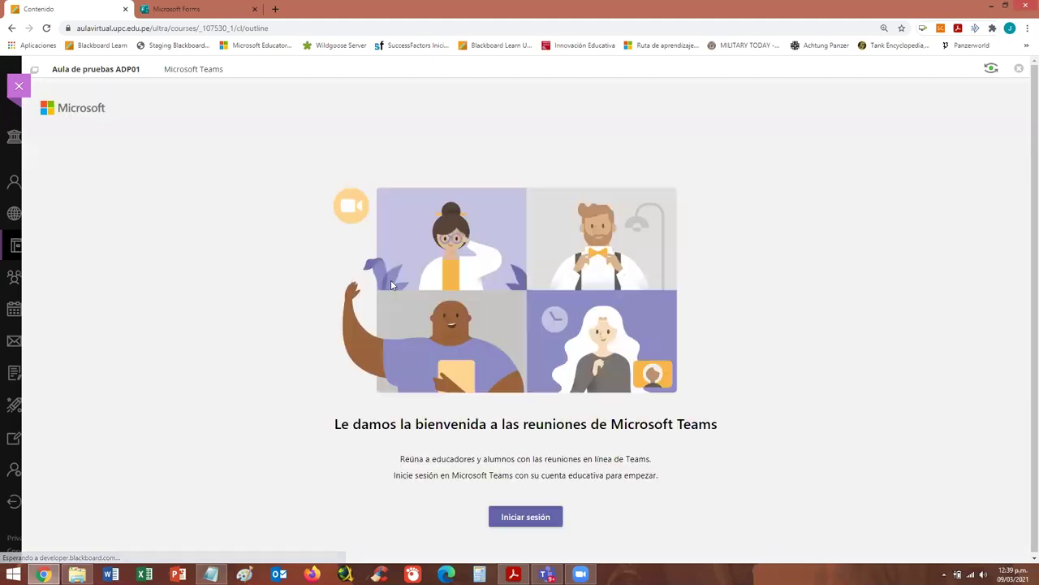
pyautogui.click(526, 517)
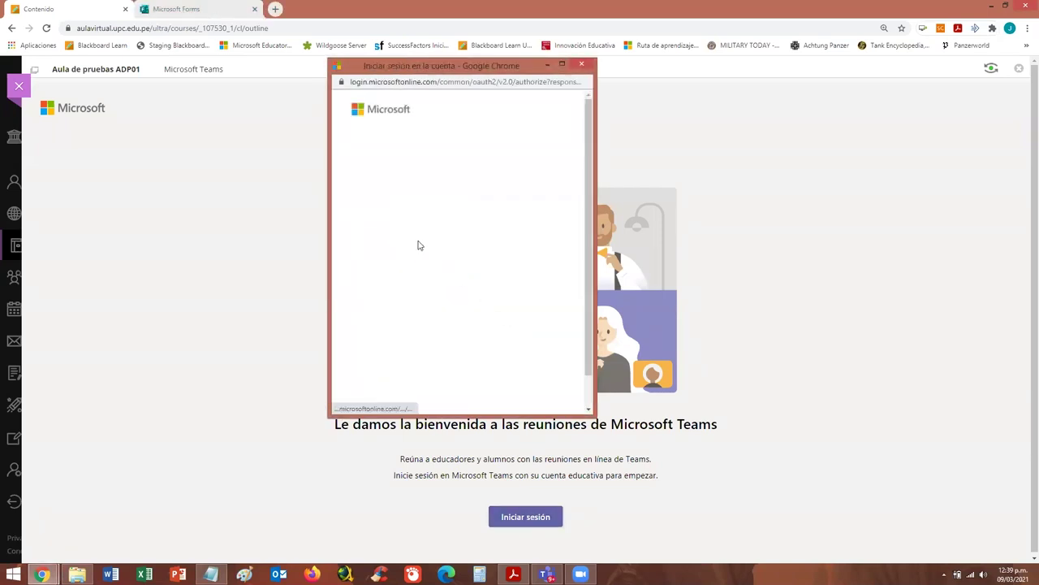
pyautogui.click(538, 383)
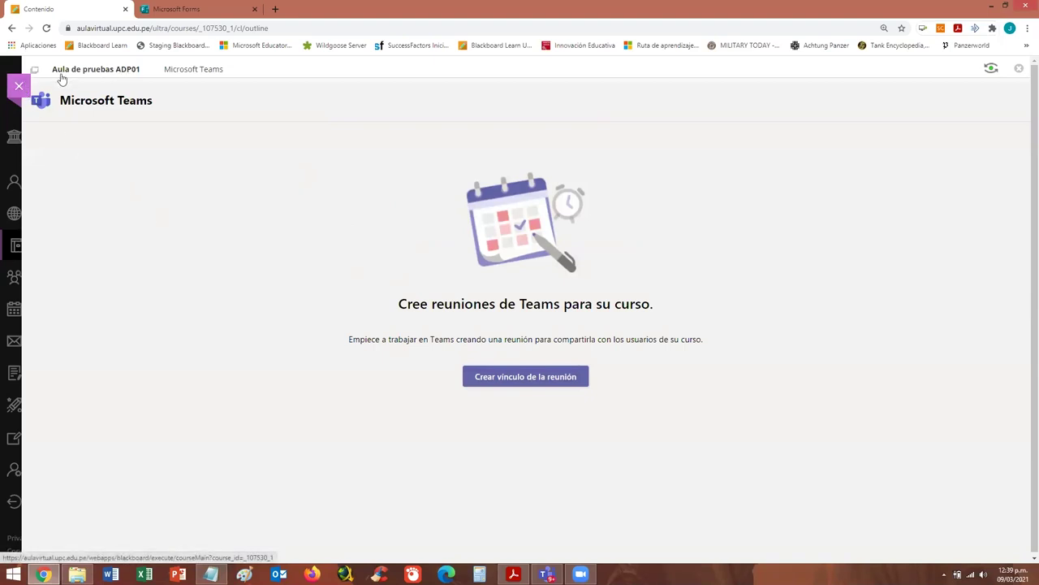
# Close the Microsoft Teams tool, reopen the Aula de pruebas course and go to its Videoconferencia sessions
pyautogui.click(18, 85)
pyautogui.click(174, 281)
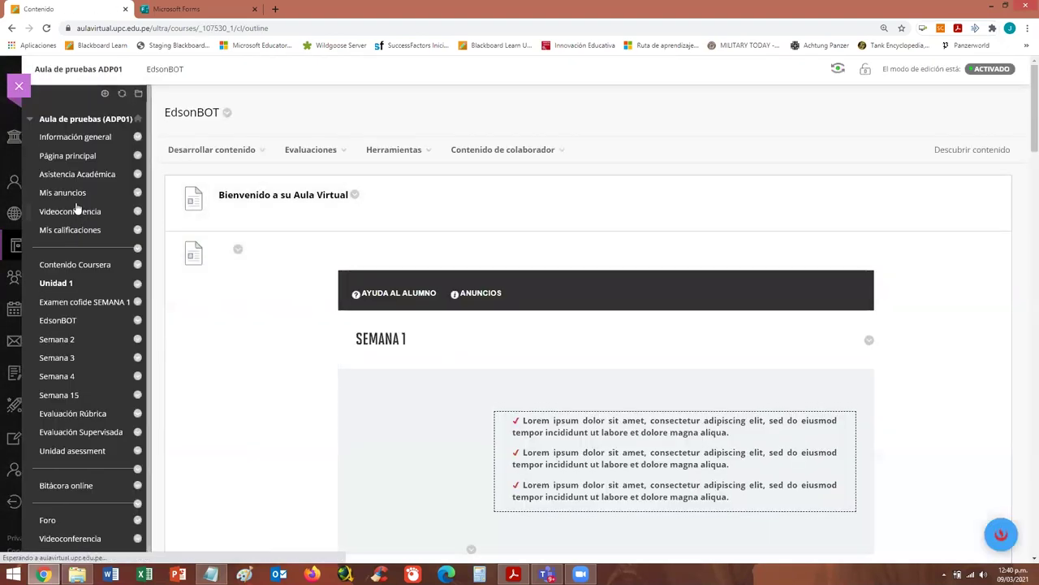
pyautogui.click(71, 211)
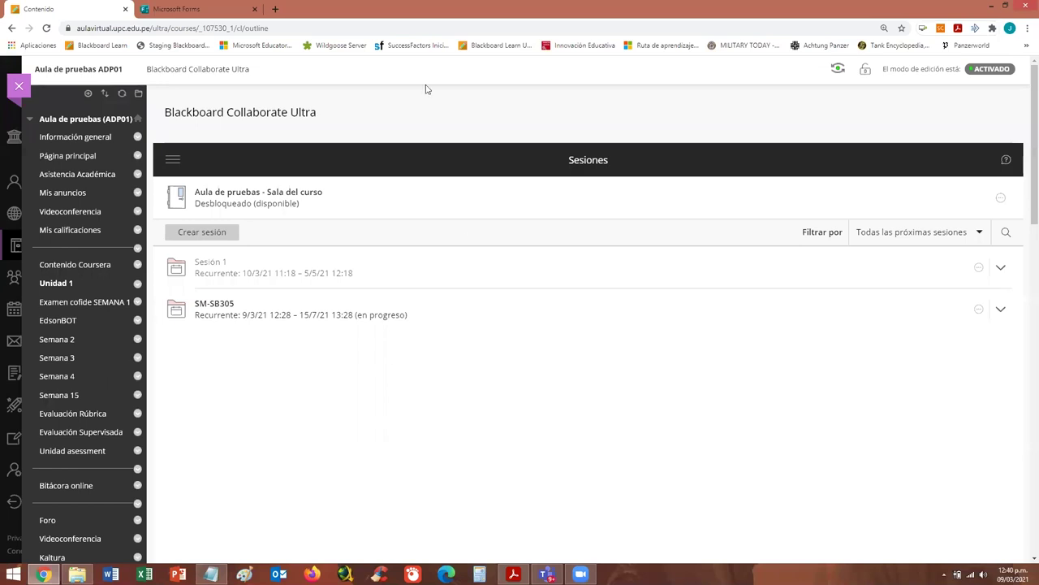
pyautogui.scroll(-5, 341, 325)
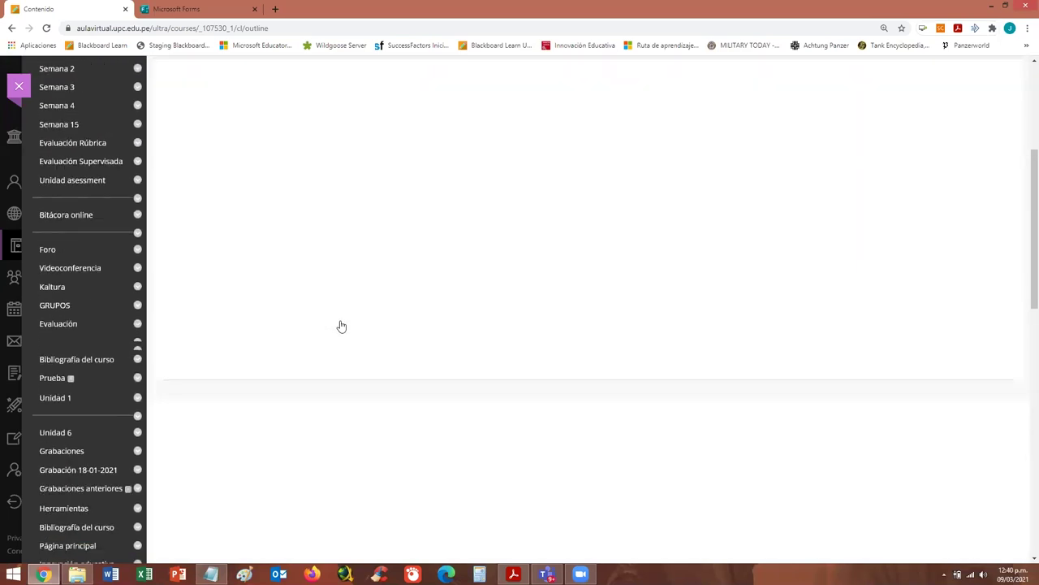
# Examine the course tools in the Aula de pruebas control panel, including Microsoft Teams, alongside the Collaborate session list
pyautogui.scroll(-3, 341, 325)
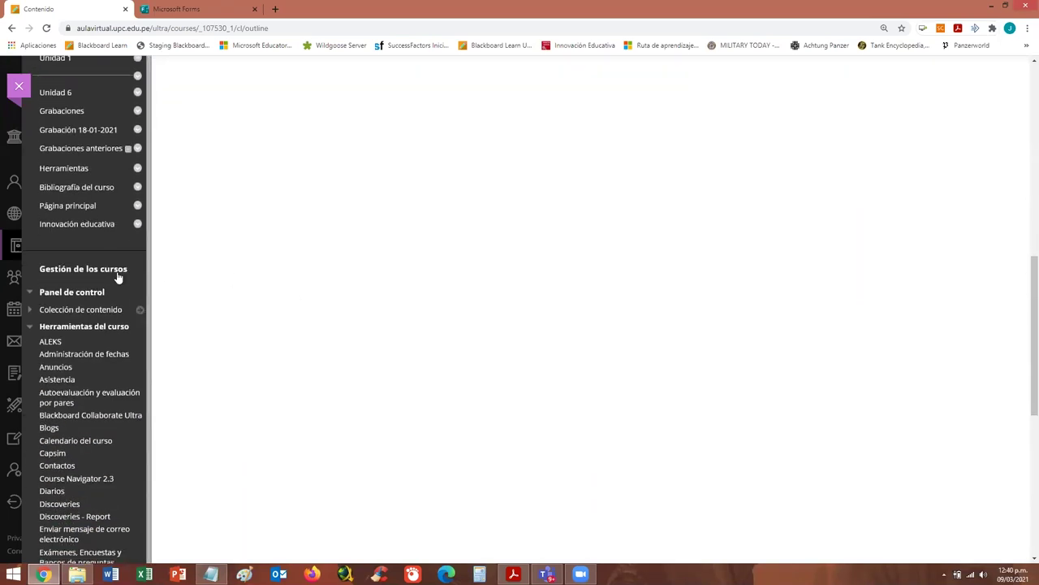
pyautogui.scroll(-2, 118, 271)
pyautogui.scroll(-2, 109, 260)
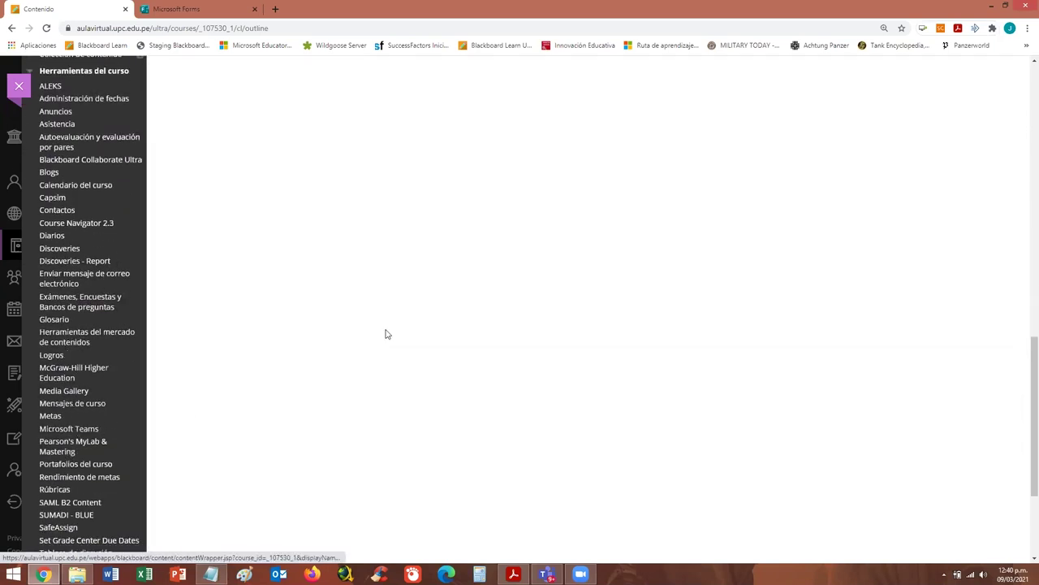
pyautogui.scroll(10, 387, 332)
pyautogui.scroll(3, 387, 333)
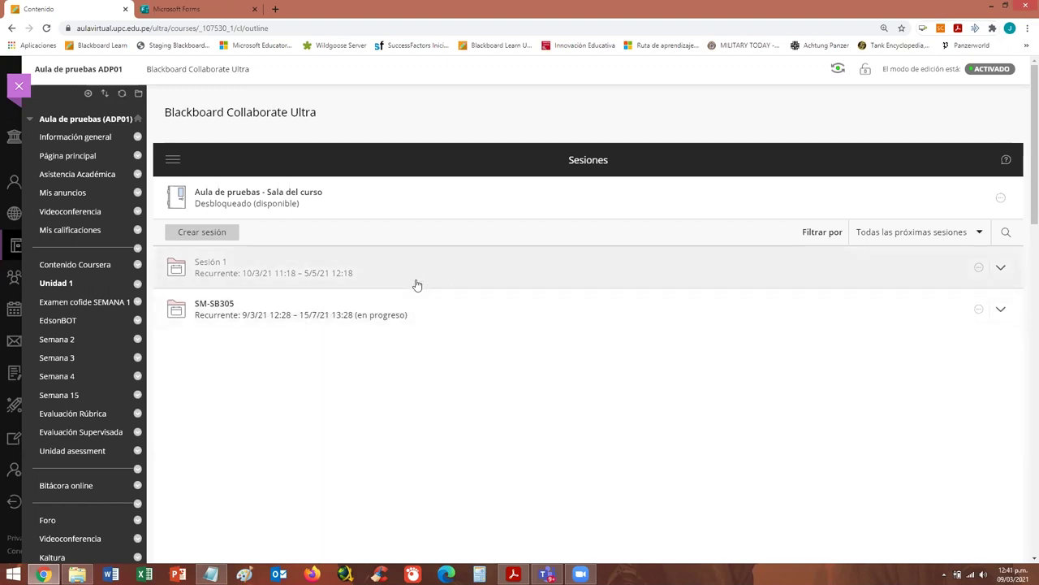
pyautogui.scroll(-10, 252, 354)
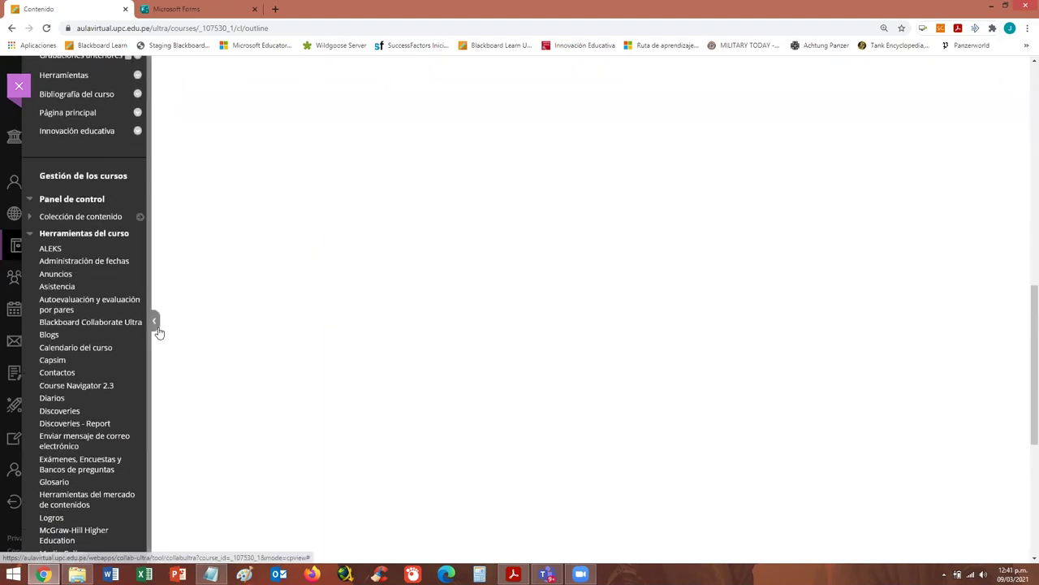
pyautogui.scroll(-2, 69, 414)
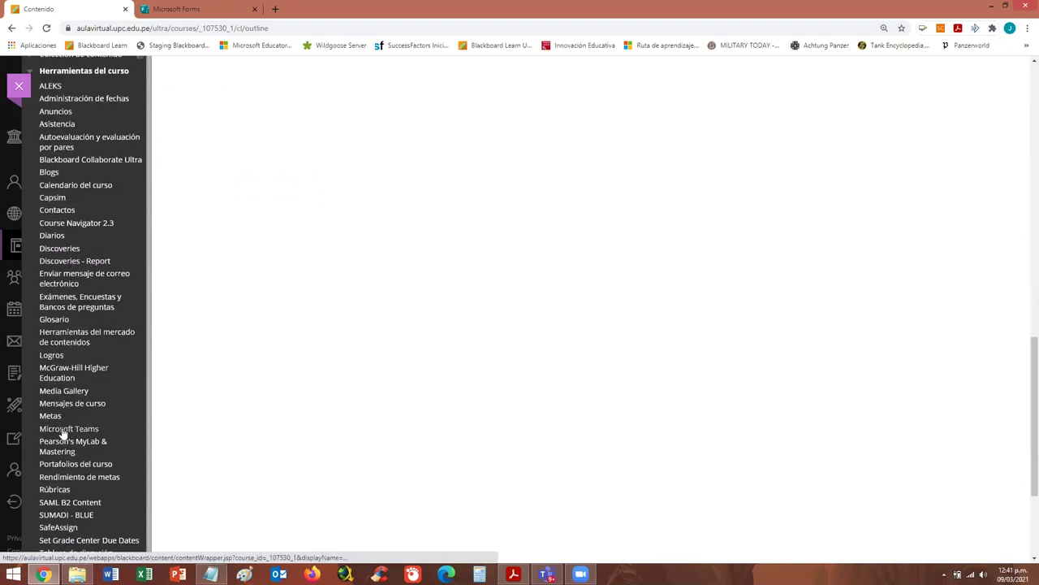
pyautogui.scroll(10, 464, 369)
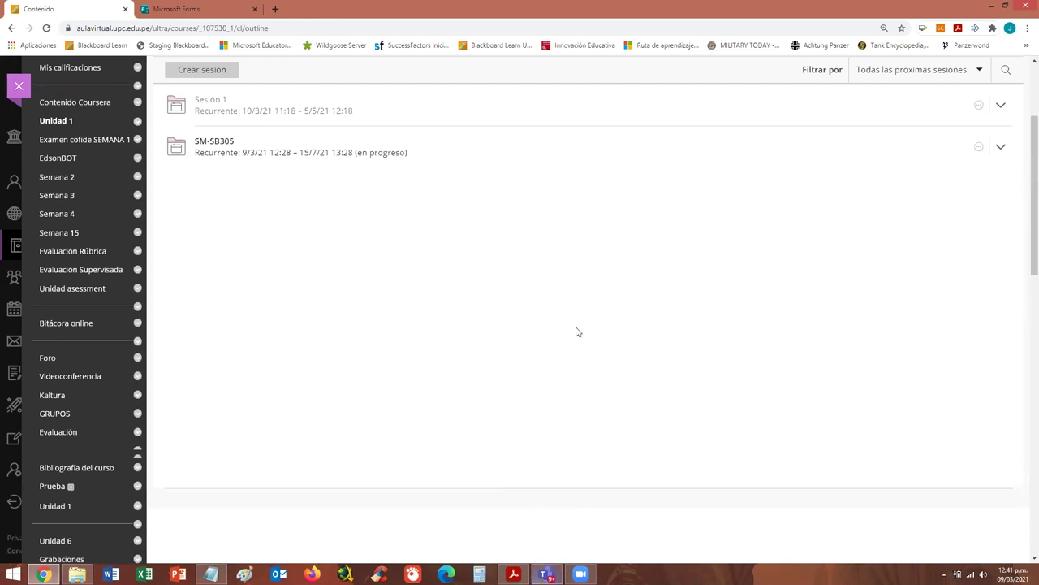
pyautogui.scroll(3, 542, 331)
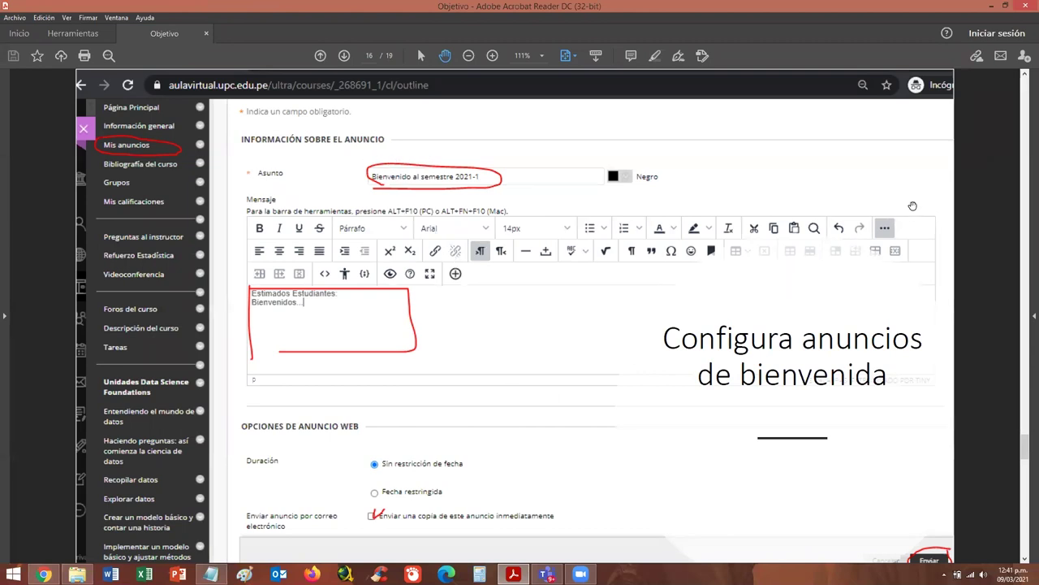
# Open the full announcements list from the course's Página principal and preview it with edit mode off, switching edit mode back on
pyautogui.click(524, 568)
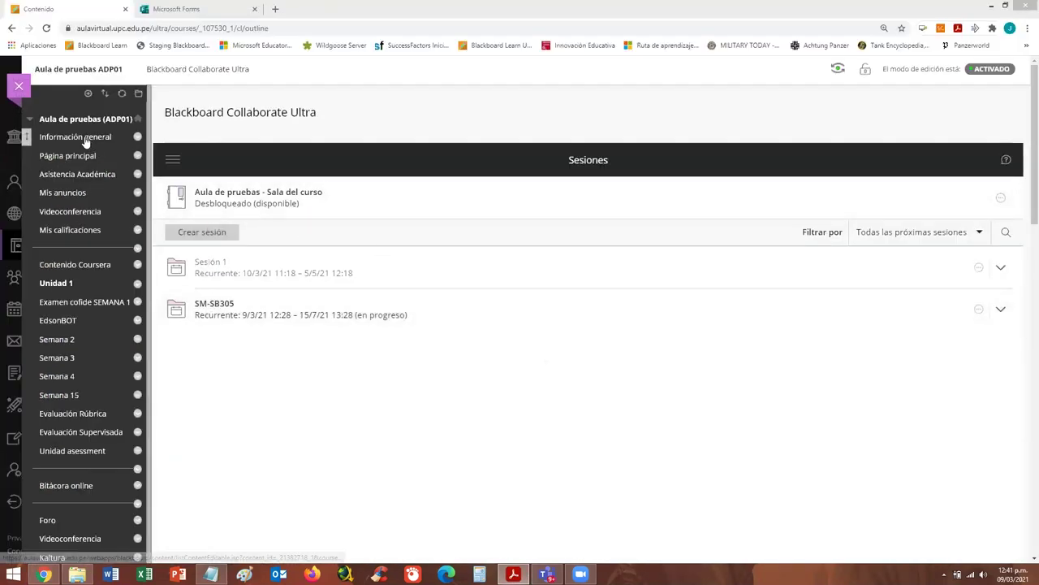
pyautogui.click(78, 153)
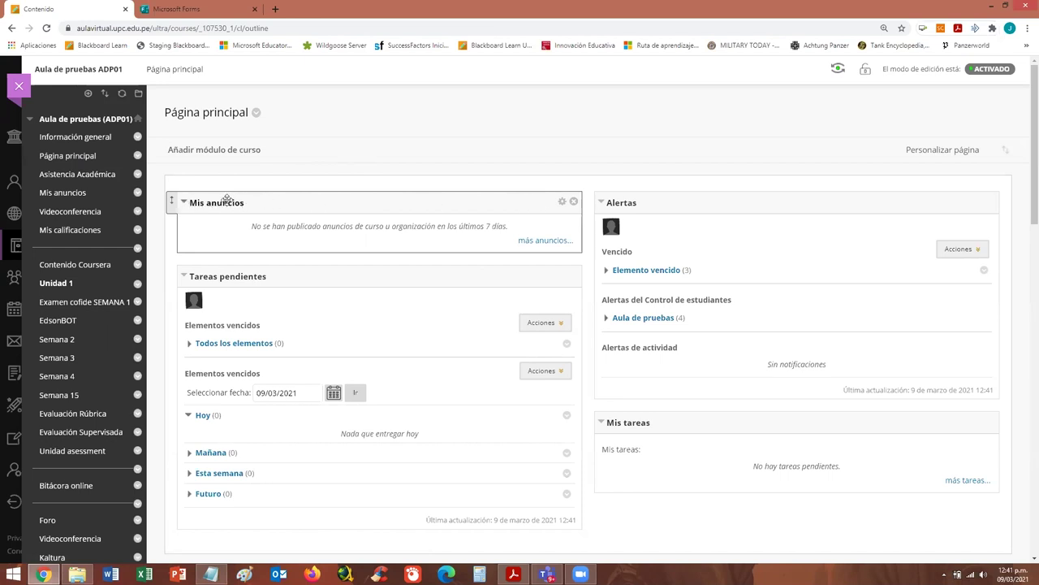
pyautogui.click(543, 241)
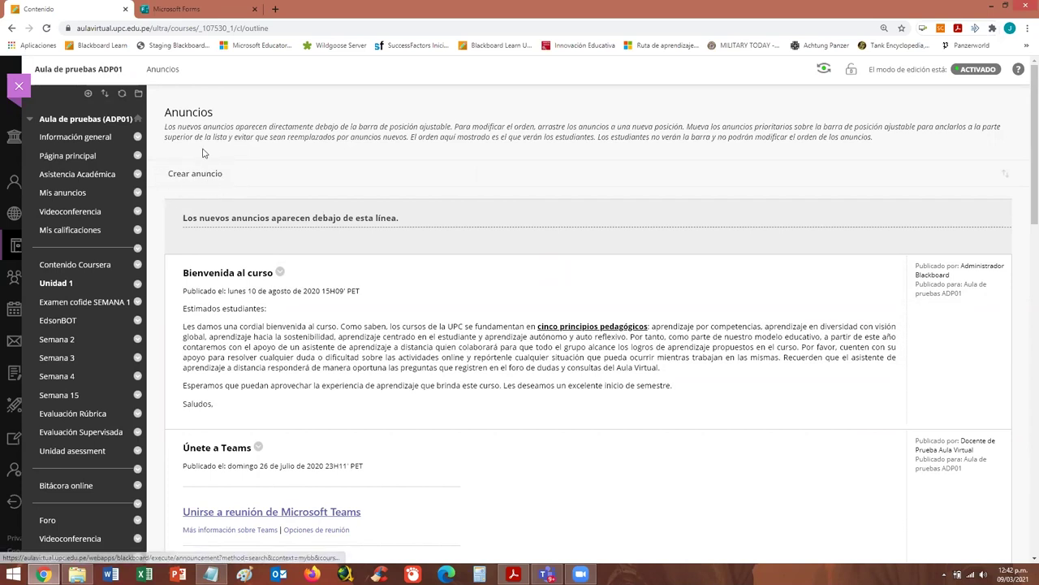
pyautogui.click(975, 70)
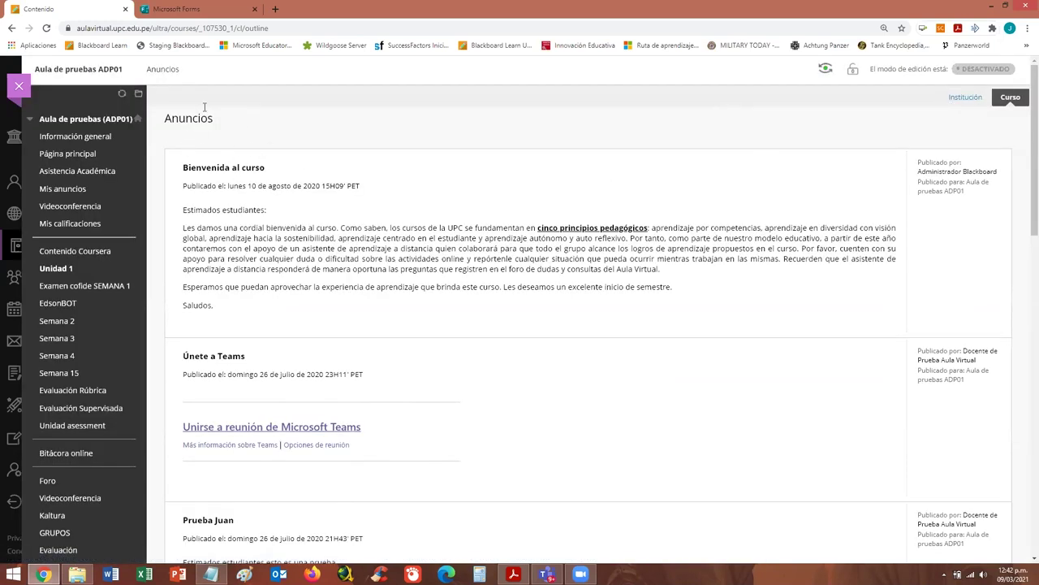
pyautogui.click(985, 70)
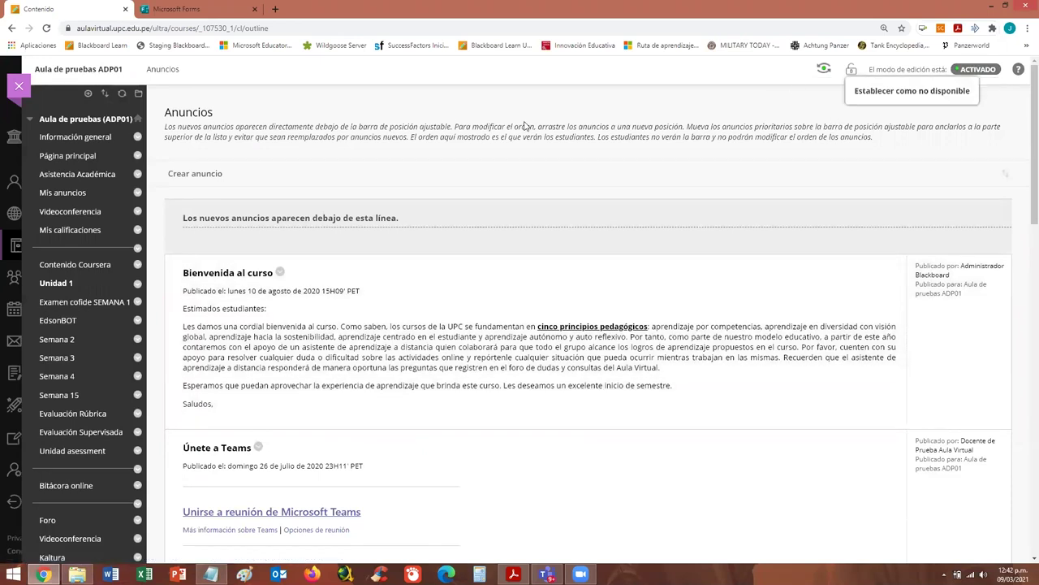
# Start a new course announcement and examine the content types that can be added to its message
pyautogui.click(198, 174)
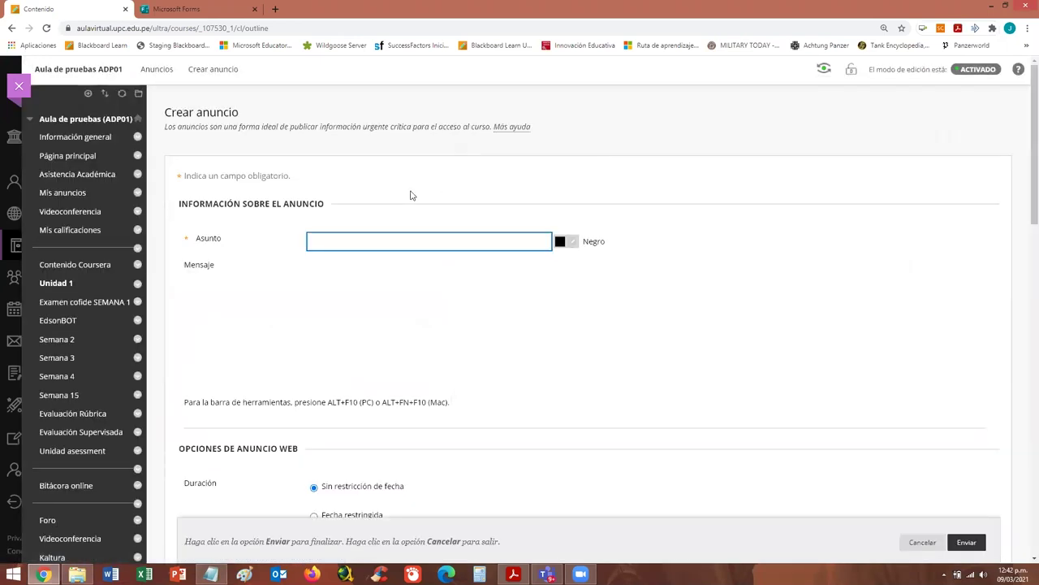
pyautogui.click(388, 241)
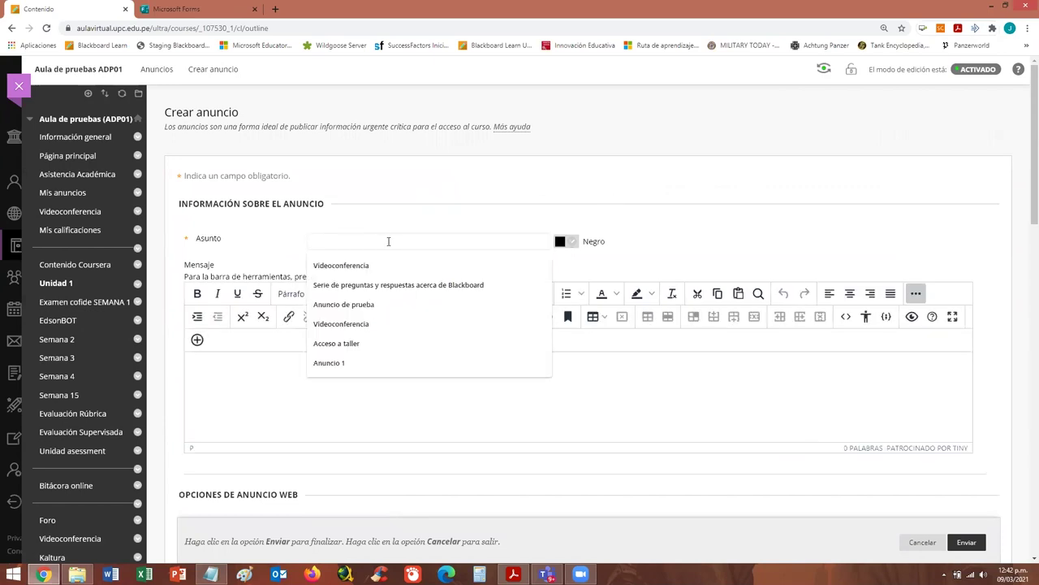
pyautogui.click(672, 388)
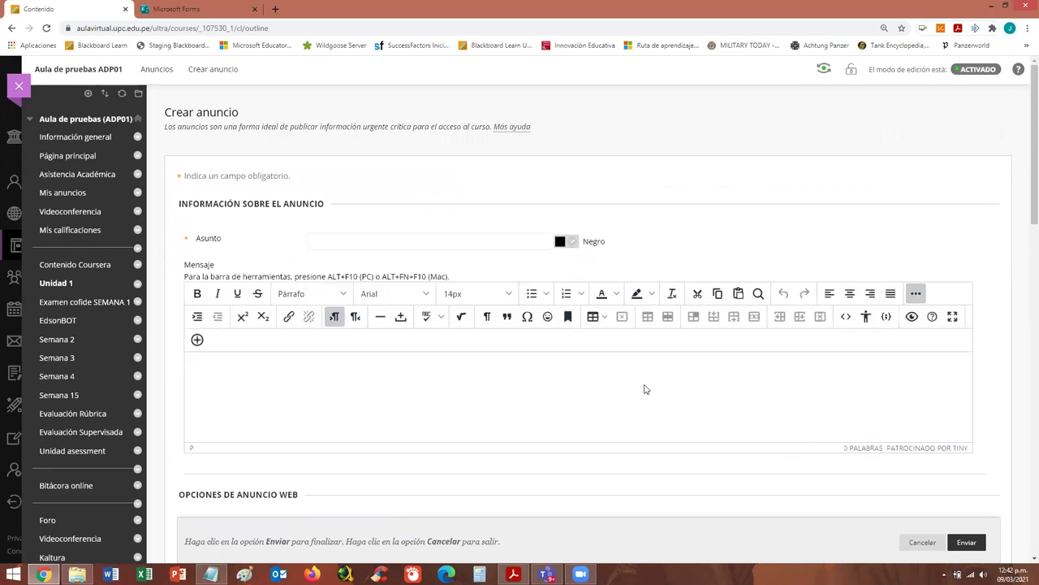
pyautogui.scroll(-1, 1024, 207)
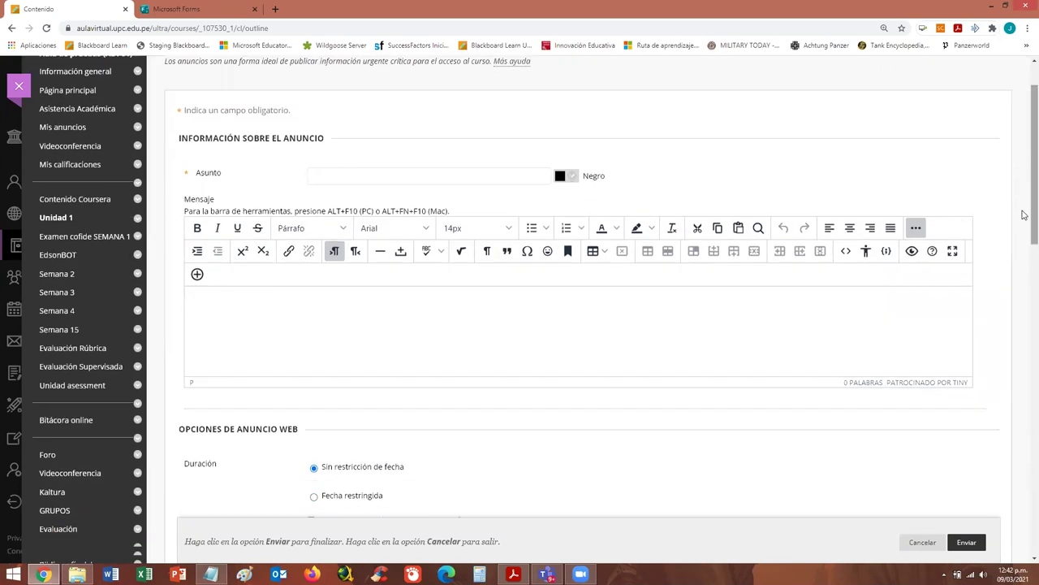
pyautogui.click(196, 274)
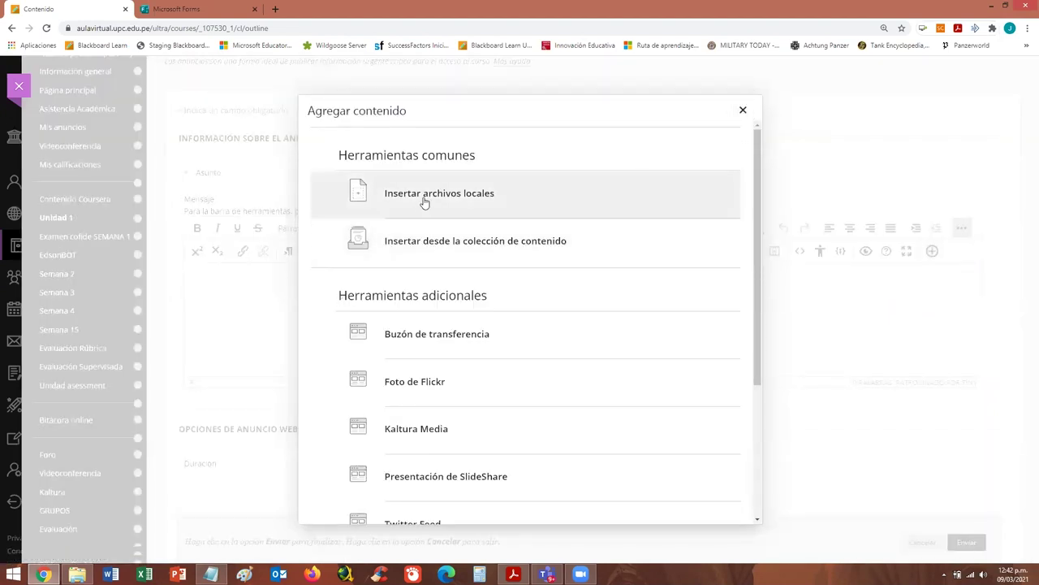
pyautogui.click(743, 111)
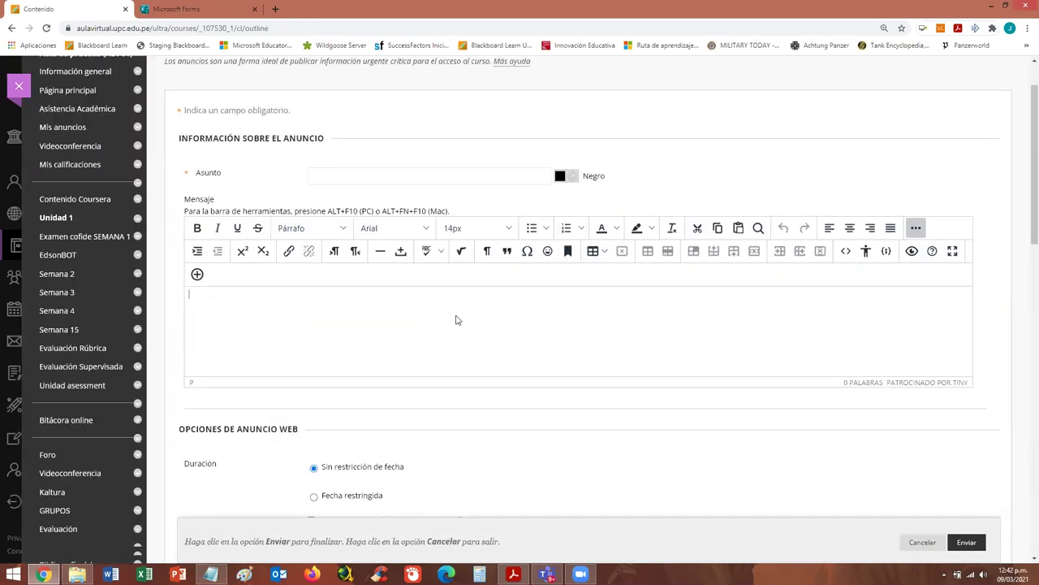
pyautogui.click(280, 297)
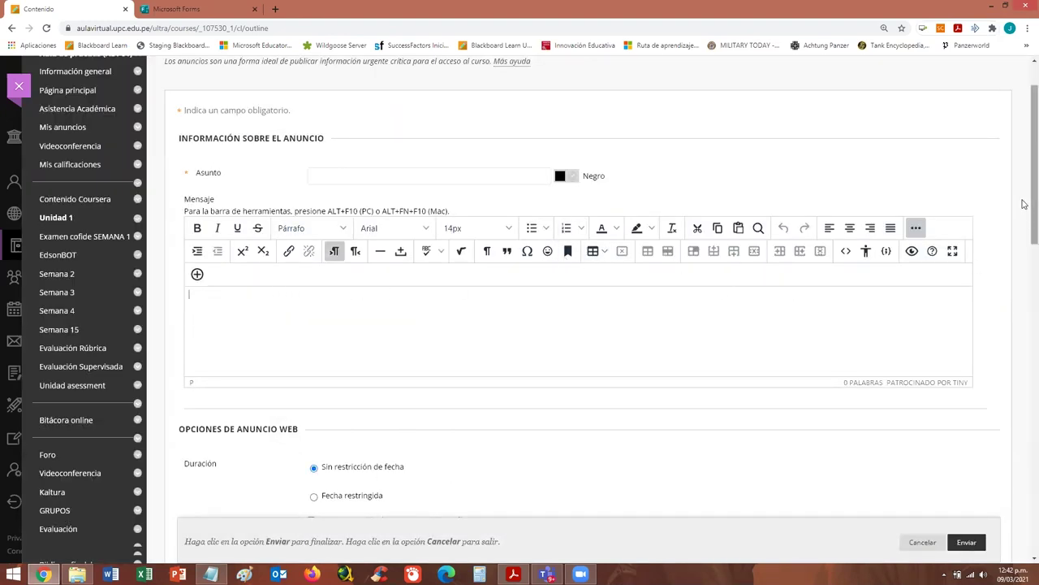
# Set the new announcement to email a copy immediately and cancel the form
pyautogui.moveTo(1025, 203); pyautogui.dragTo(1024, 237)
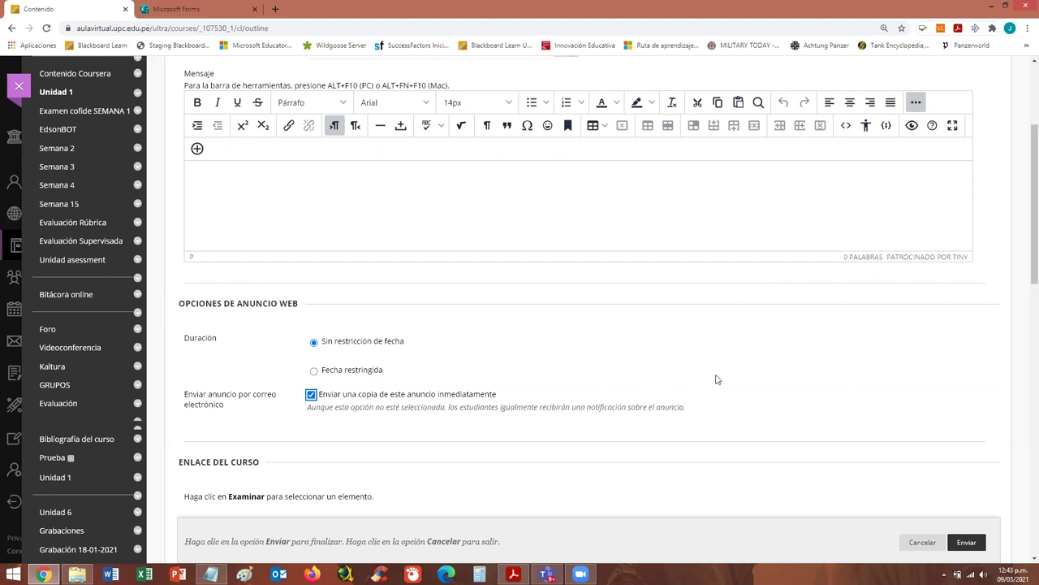
pyautogui.scroll(1, 728, 282)
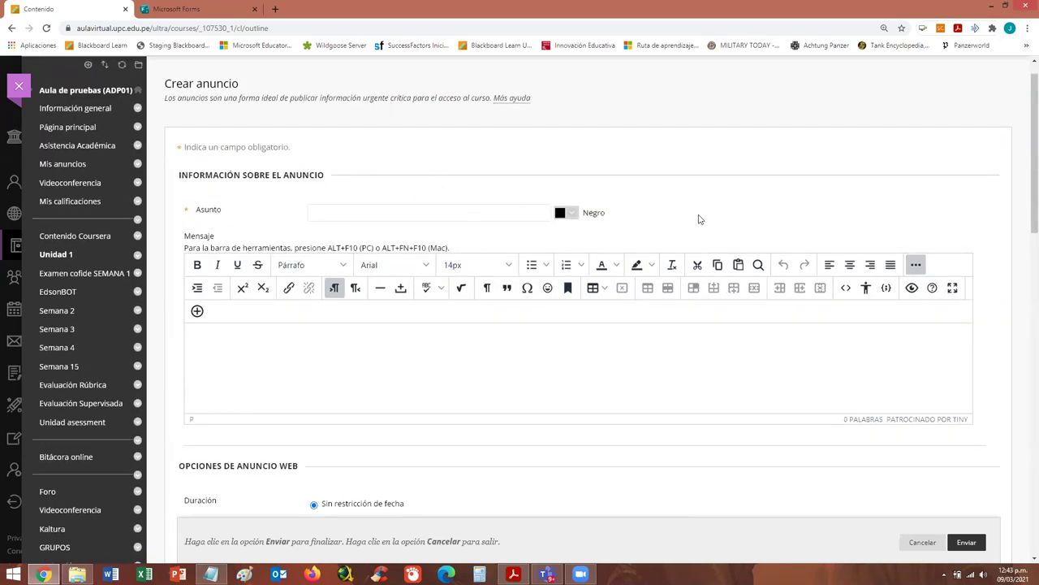
pyautogui.scroll(-3, 690, 325)
pyautogui.click(920, 543)
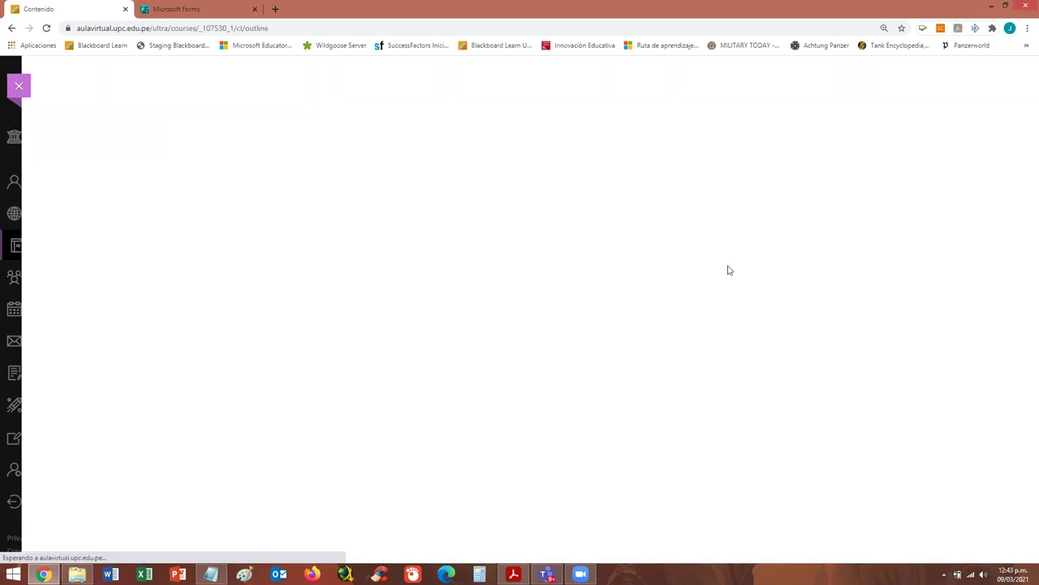
# Start another announcement, enable sending a copy immediately by email, and cancel it
pyautogui.click(182, 174)
pyautogui.scroll(-3, 524, 280)
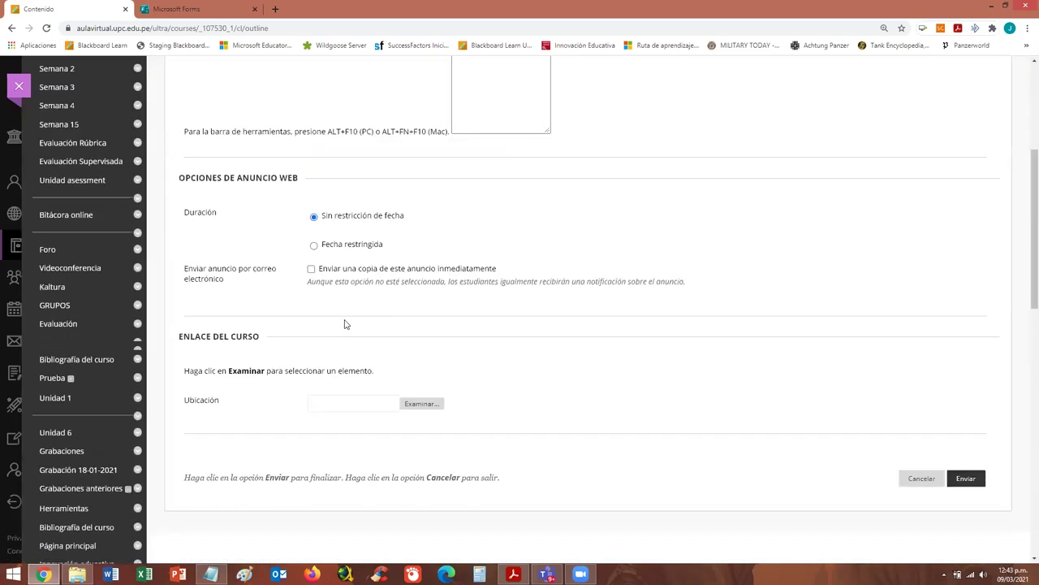
pyautogui.click(312, 315)
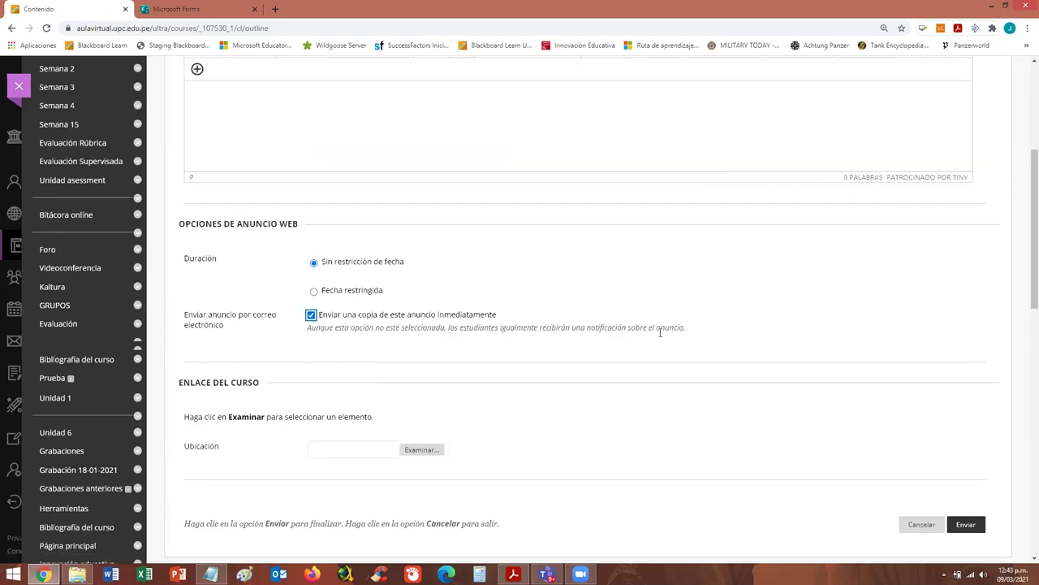
pyautogui.click(922, 525)
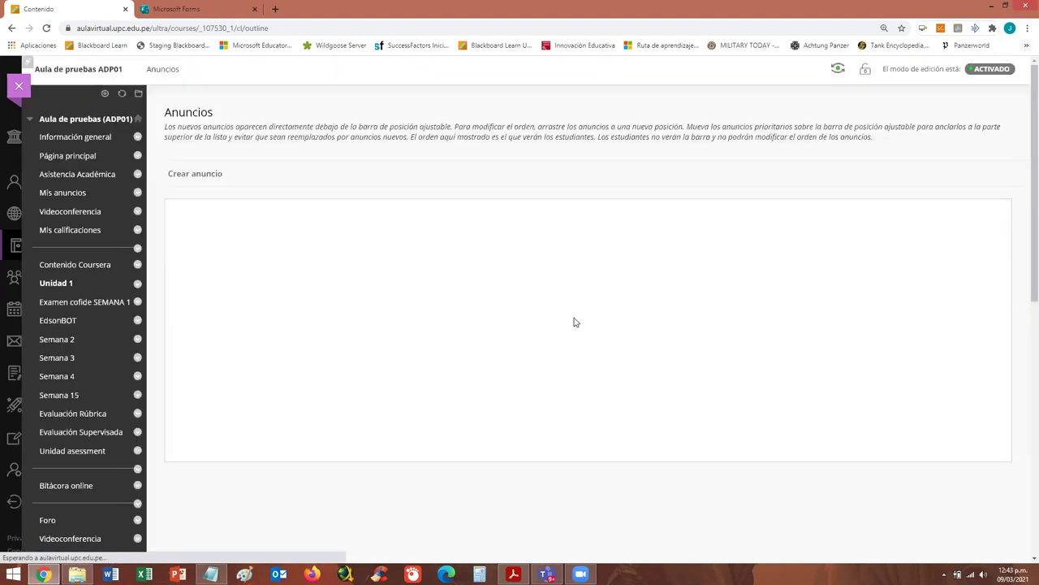
# Look over the published announcements and switch to Acrobat Reader to view the date administration page of the Objetivo PDF
pyautogui.scroll(-2, 463, 267)
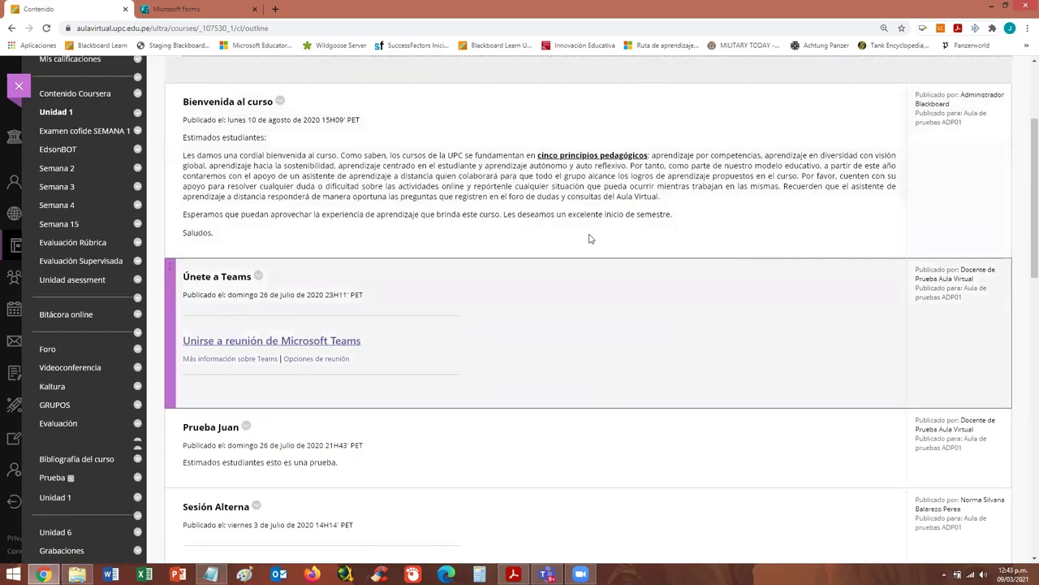
pyautogui.scroll(-2, 502, 510)
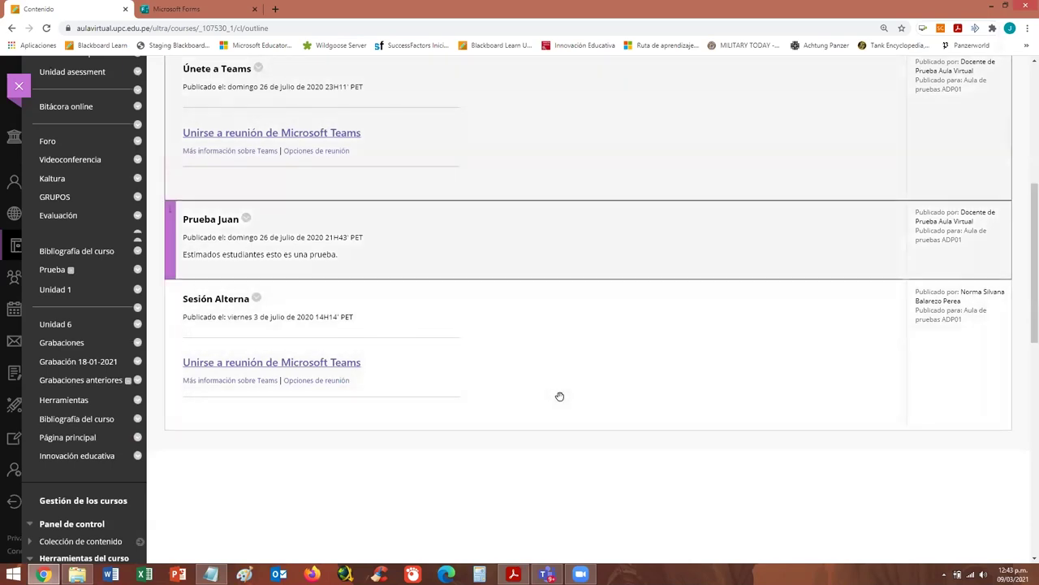
pyautogui.scroll(2, 560, 397)
pyautogui.scroll(2, 559, 396)
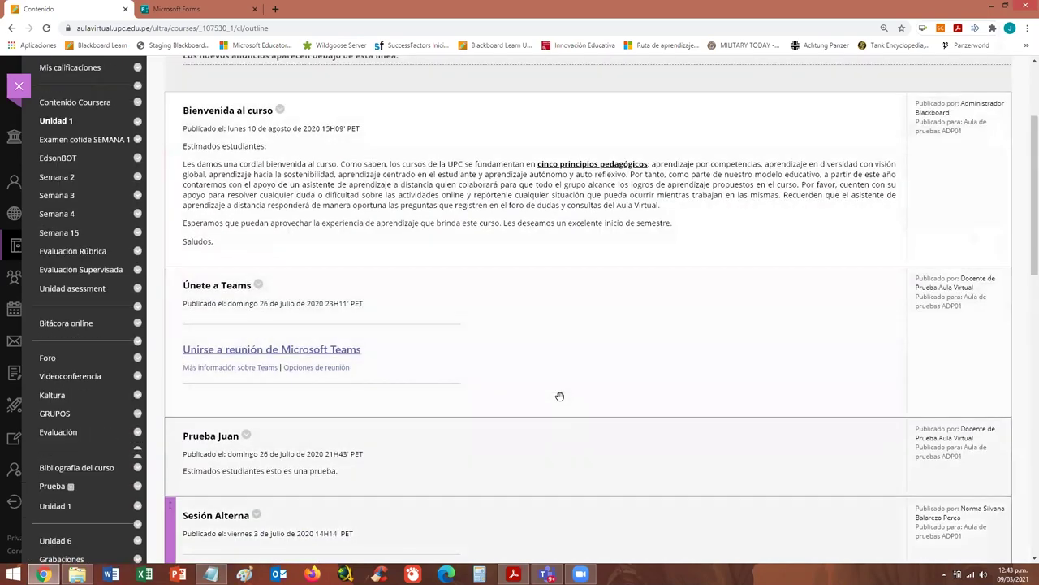
pyautogui.hotkey('alt', 'Tab')
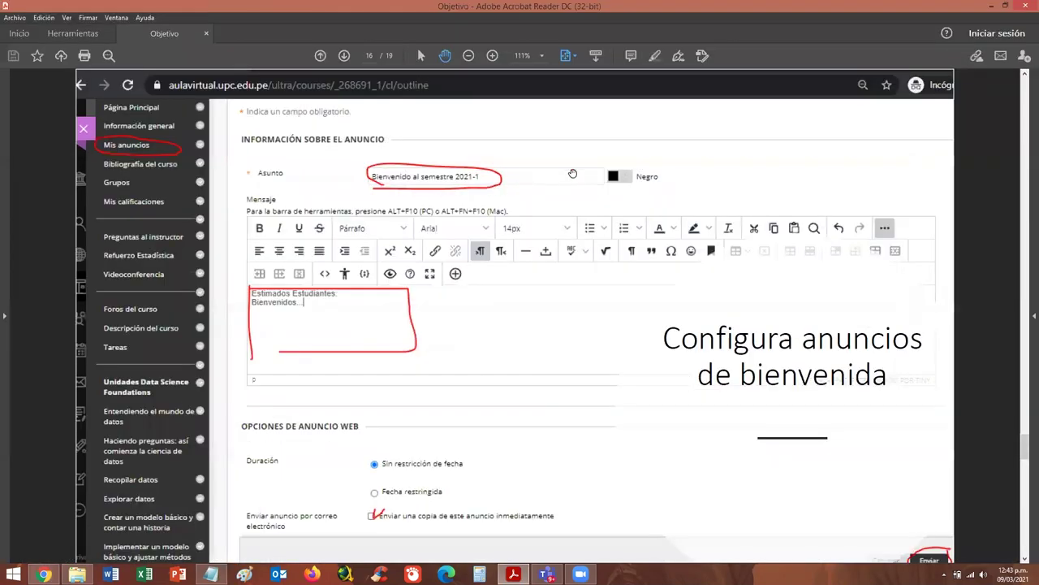
pyautogui.scroll(-1, 690, 156)
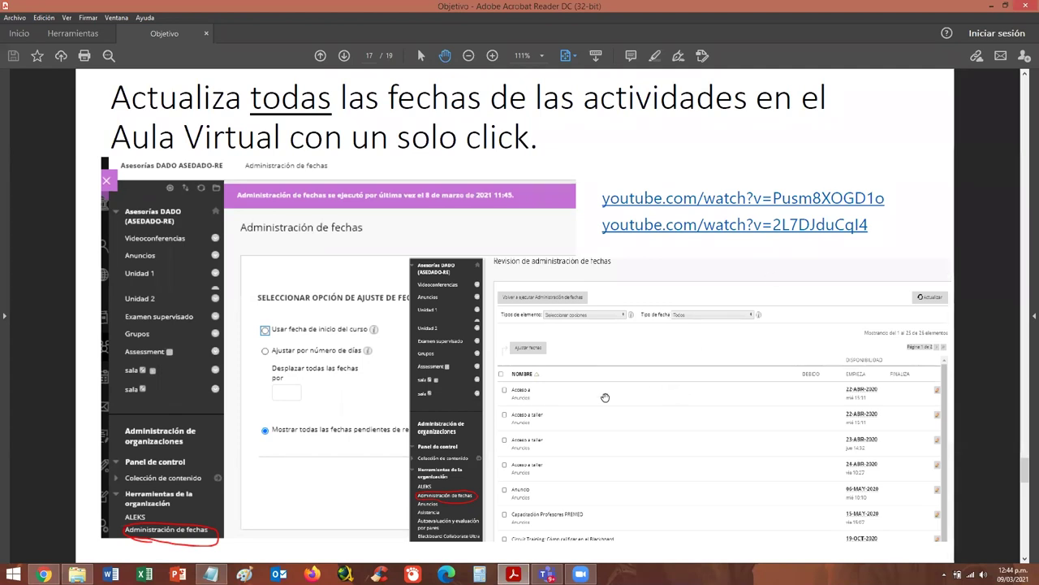
# Return to the course in Chrome, open Unidad asessment and remove the Z-Test-01-00 goal from Tarea de assessment 1
pyautogui.moveTo(521, 576)
pyautogui.click(45, 574)
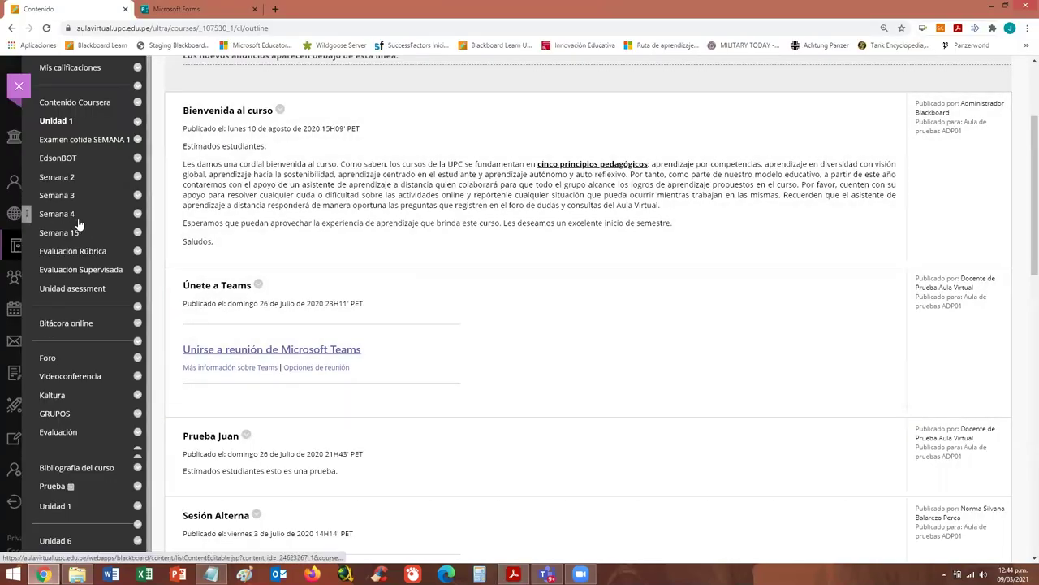
pyautogui.click(71, 271)
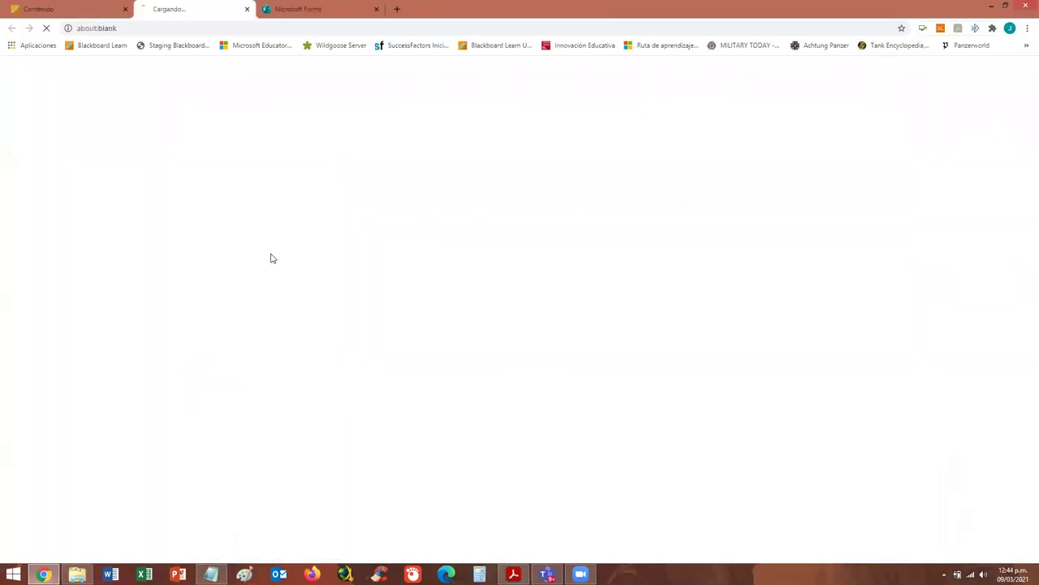
pyautogui.click(254, 9)
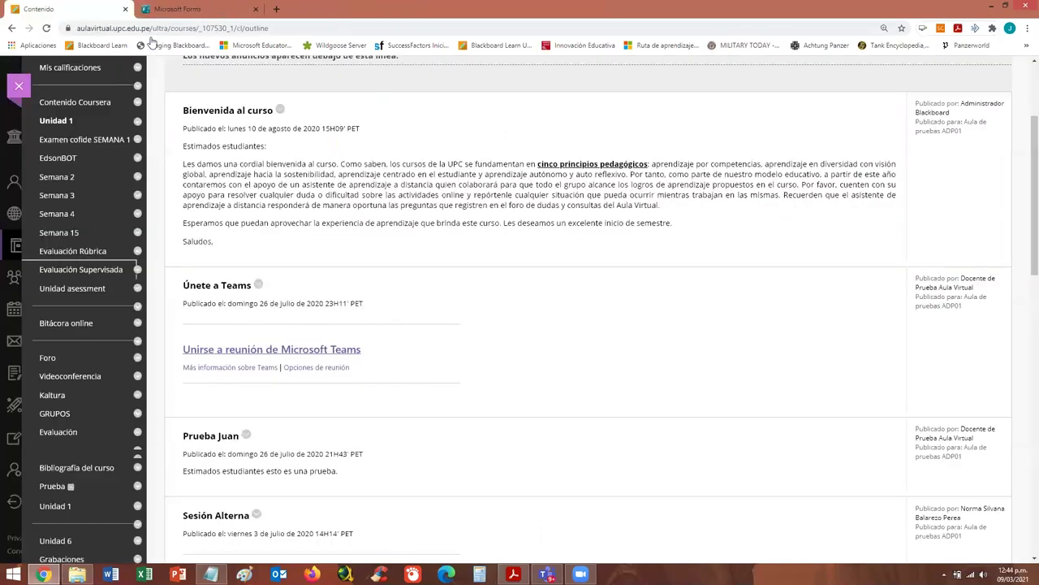
pyautogui.click(73, 290)
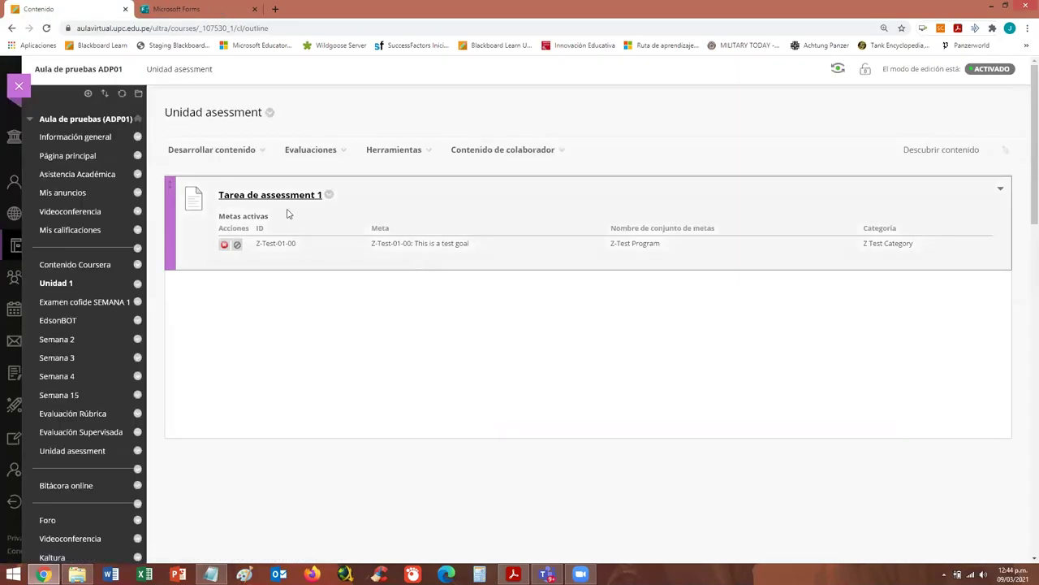
pyautogui.click(224, 245)
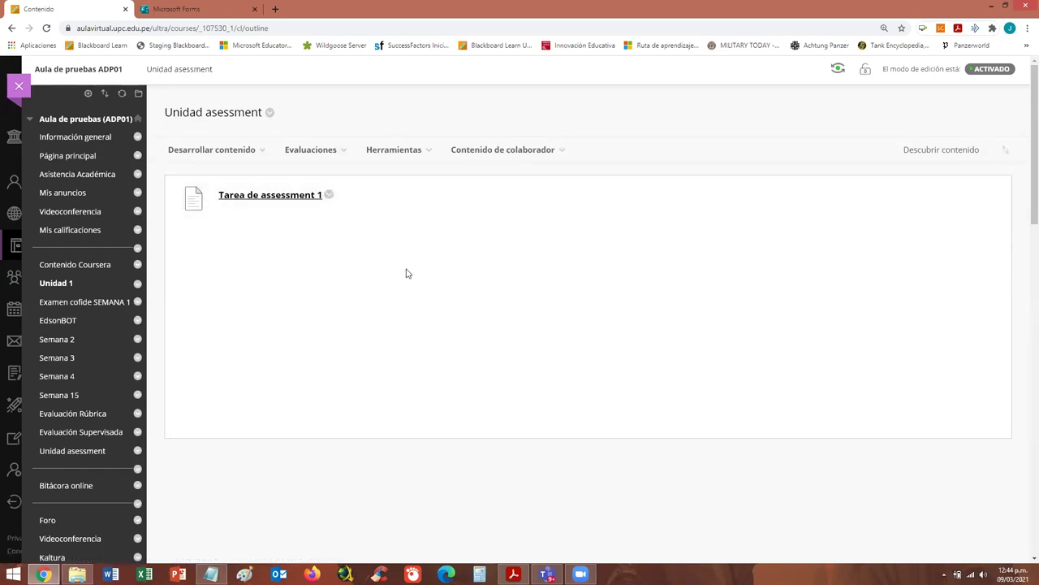
# Open Tarea de assessment 1 for editing, review its grading and availability settings, and cancel without saving
pyautogui.click(328, 196)
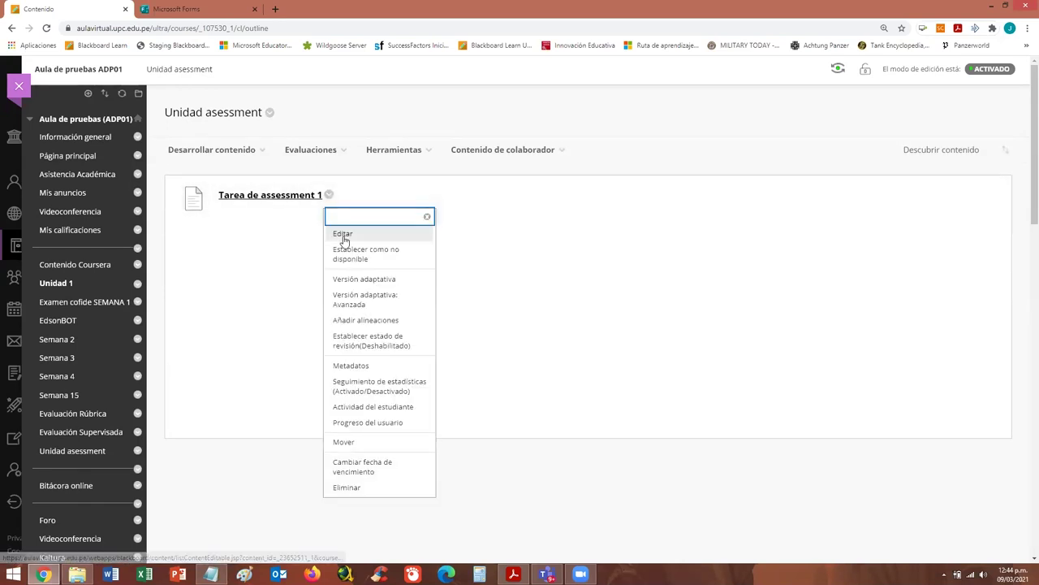
pyautogui.click(342, 233)
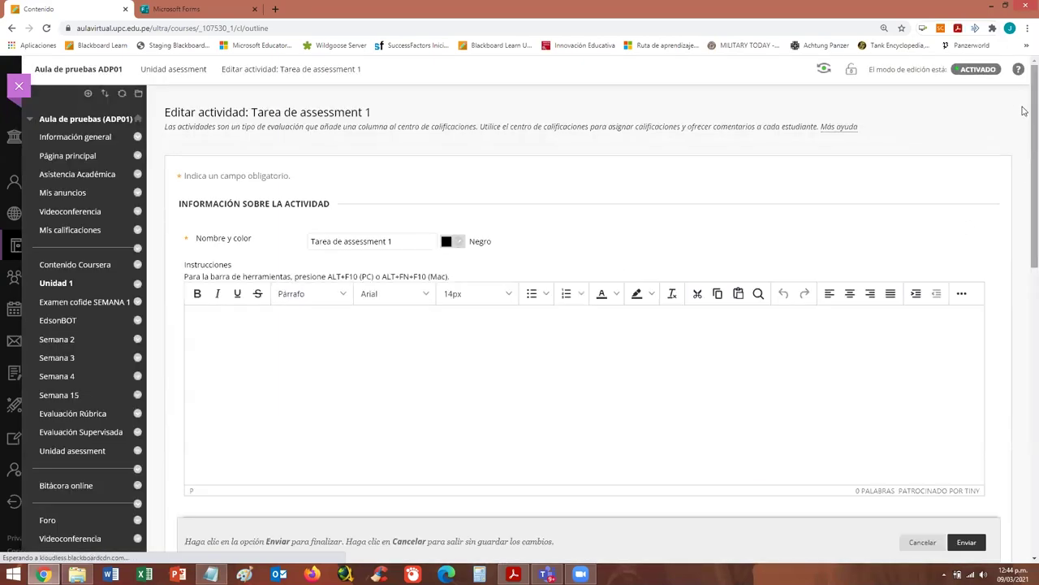
pyautogui.scroll(-10, 991, 293)
pyautogui.scroll(-3, 1024, 292)
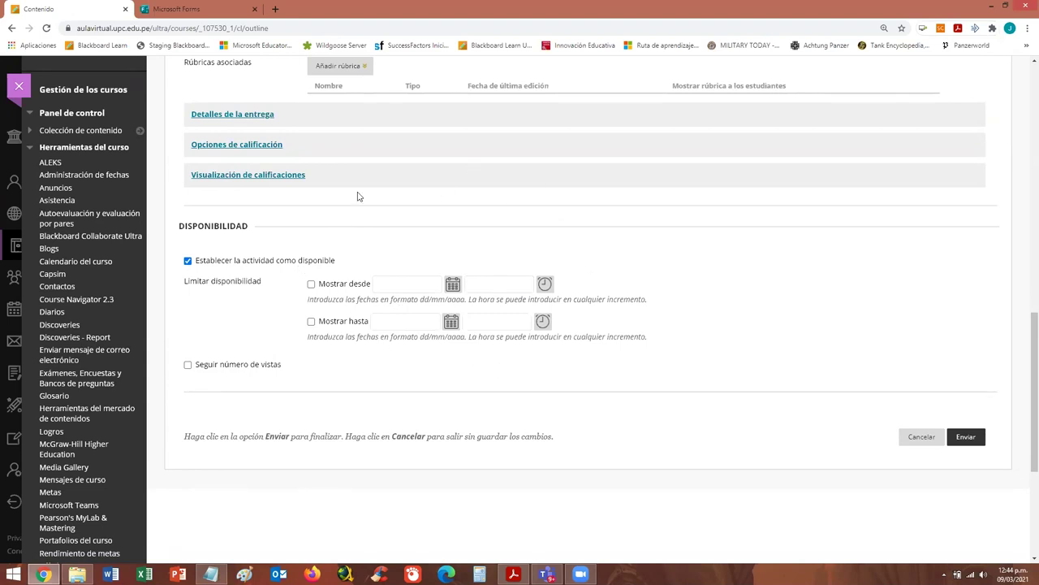
pyautogui.click(918, 436)
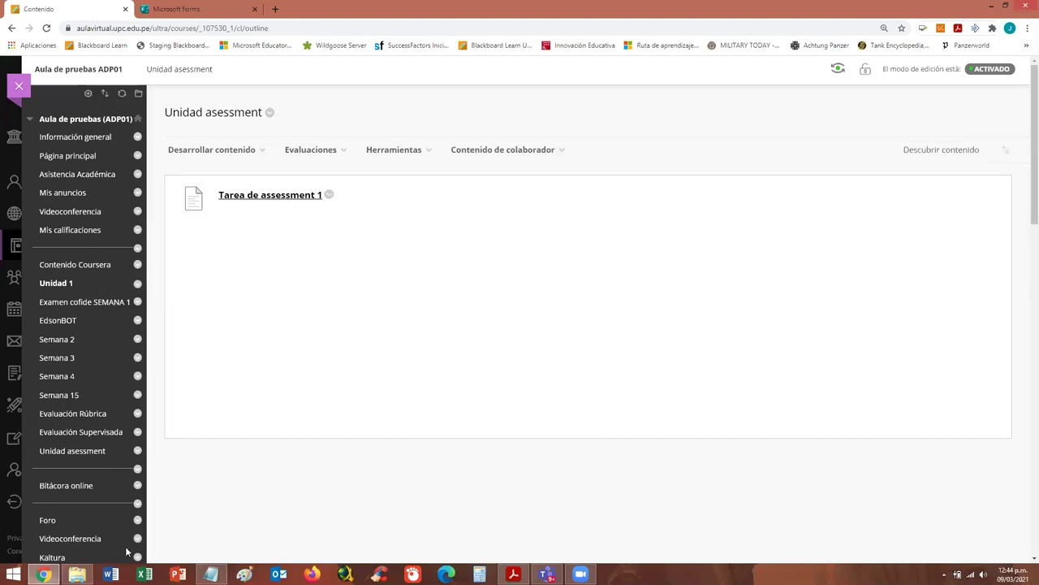
# Switch to Acrobat Reader, go to the emergency help page of the Objetivo PDF and look over the linked virtual classroom advisory schedule
pyautogui.click(513, 574)
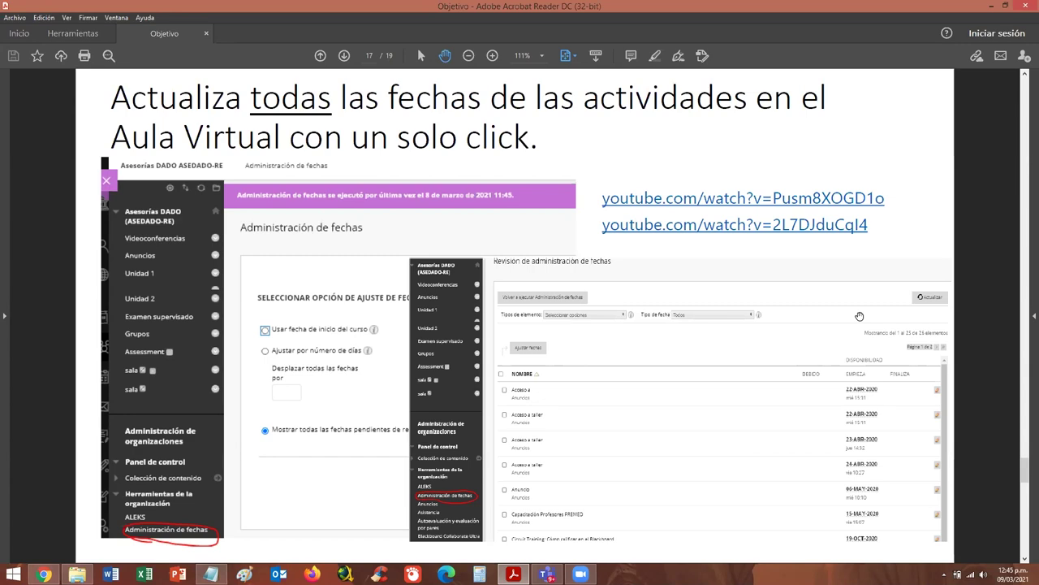
pyautogui.press('Right')
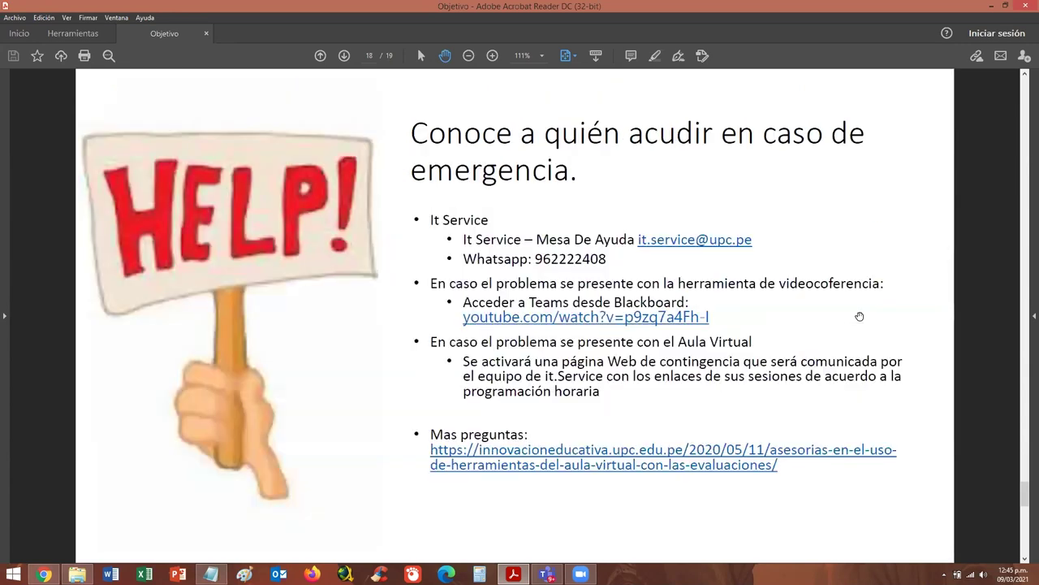
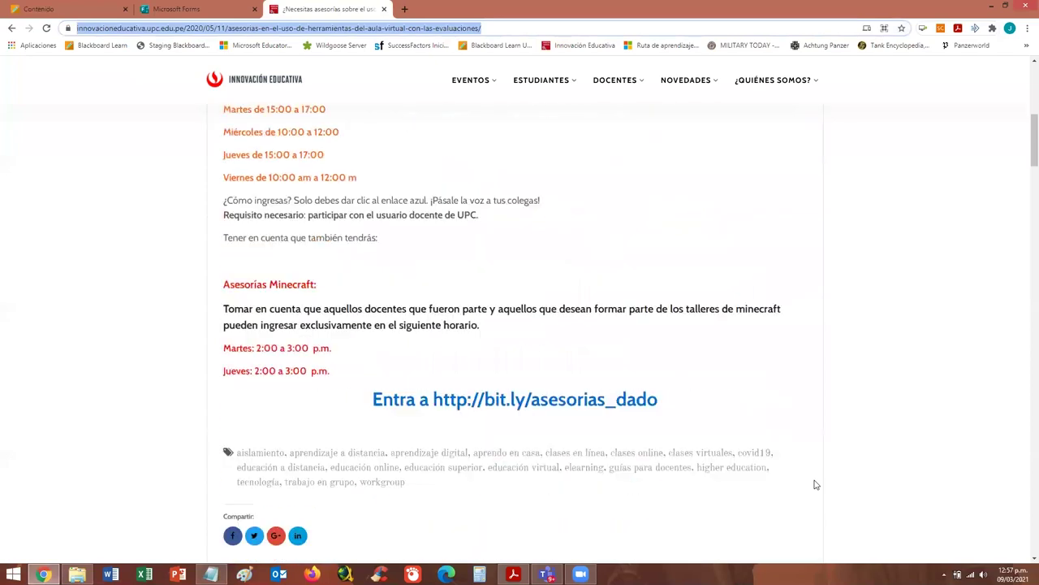
pyautogui.scroll(1, 816, 485)
pyautogui.click(562, 301)
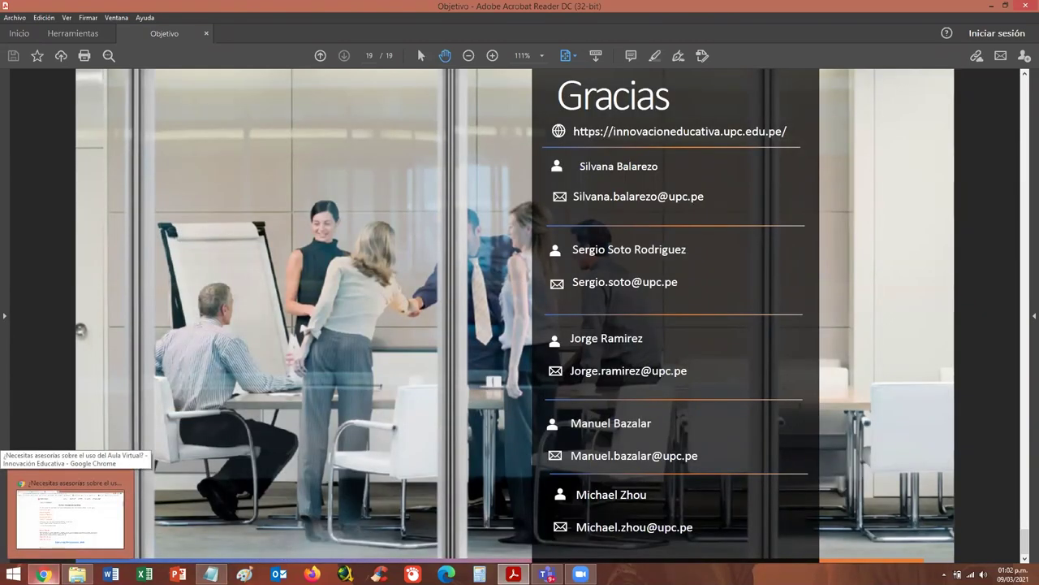
# Return to the Aula de pruebas course in Chrome and open its Videoconferencia page with the Collaborate sessions
pyautogui.click(44, 575)
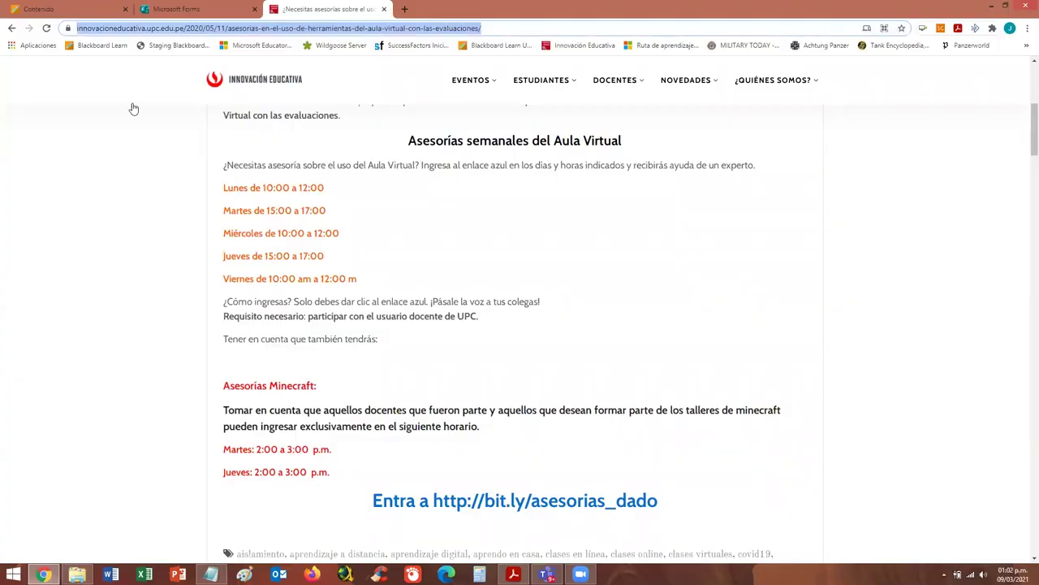
pyautogui.click(81, 9)
pyautogui.scroll(-2, 115, 343)
pyautogui.scroll(2, 114, 338)
pyautogui.click(87, 210)
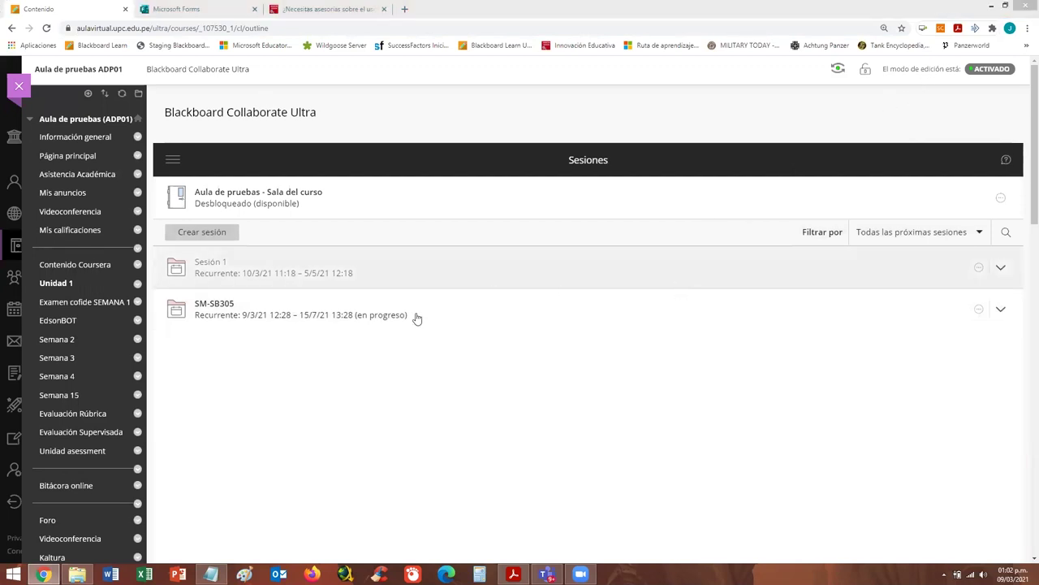
# Expand the recurring SM-SB305 session and look over its individual dated occurrences
pyautogui.click(792, 315)
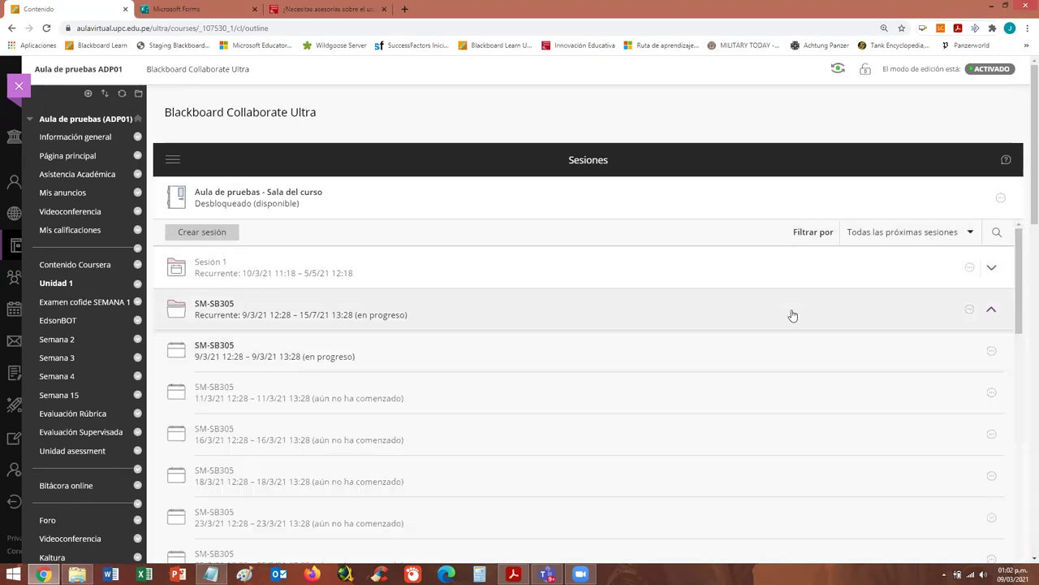
pyautogui.scroll(-1, 779, 316)
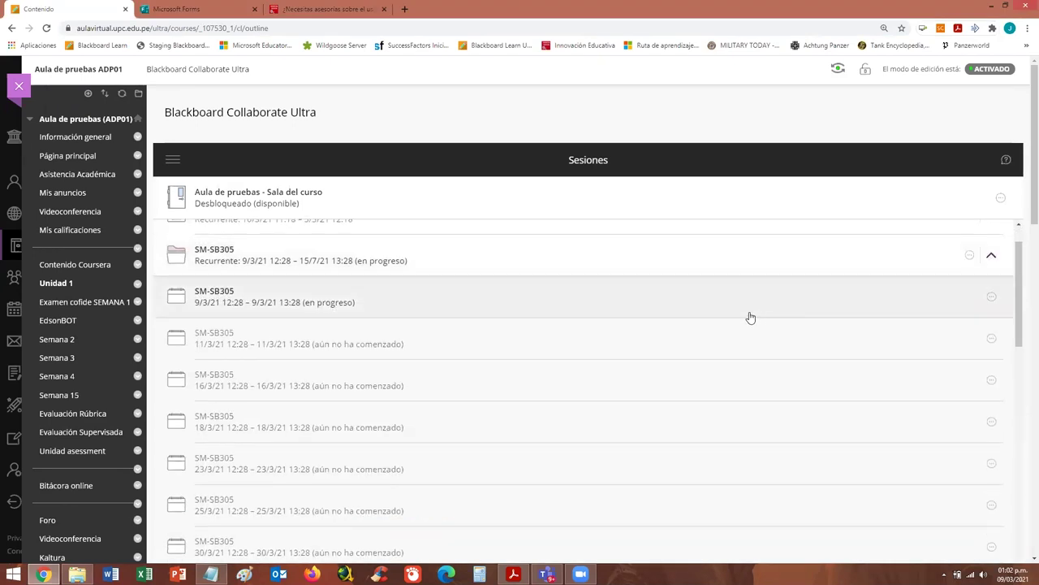
pyautogui.scroll(1, 750, 317)
pyautogui.scroll(-1, 621, 323)
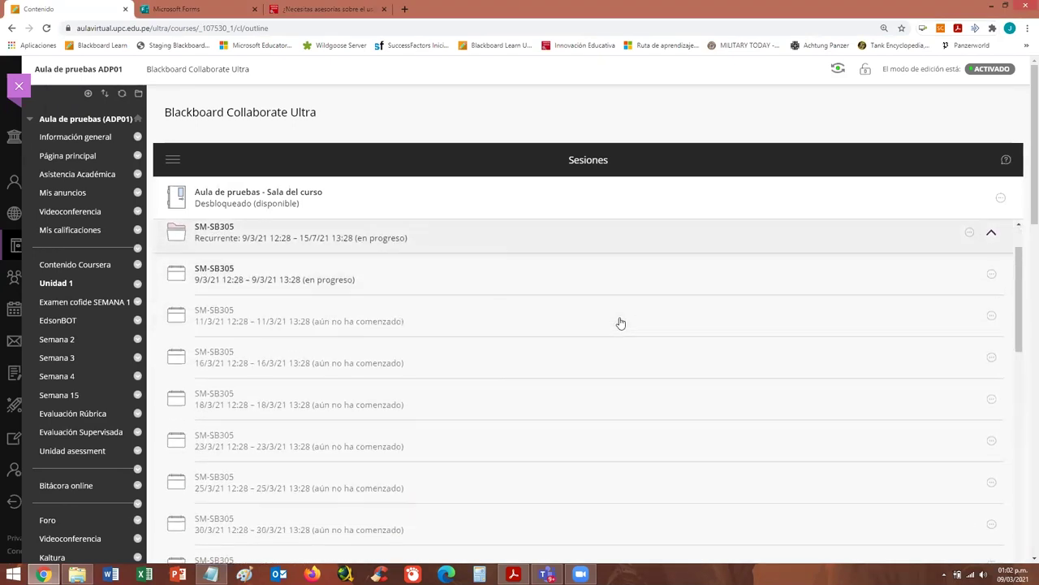
pyautogui.scroll(-1, 621, 323)
pyautogui.scroll(1, 640, 326)
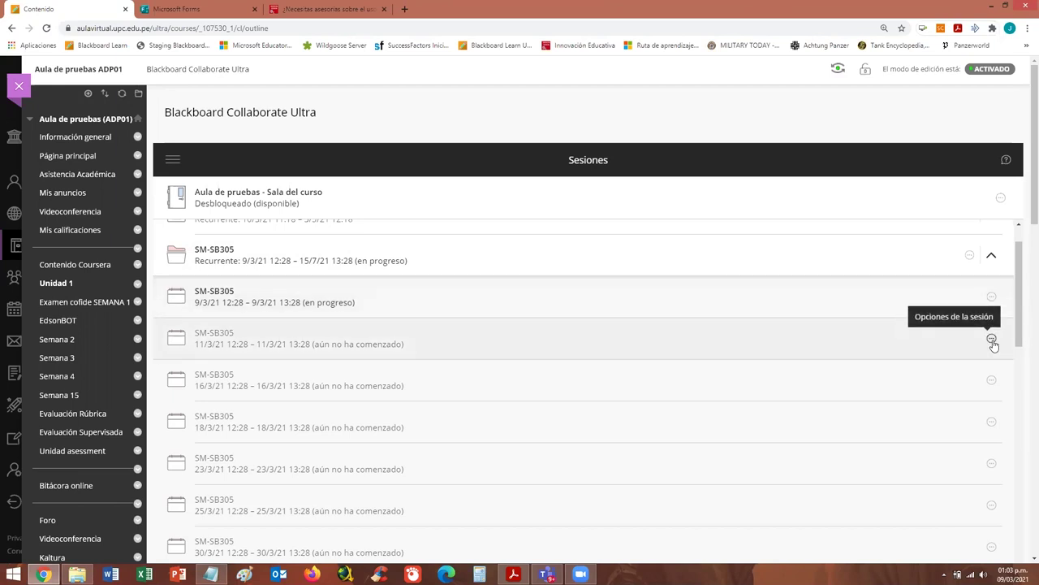
# Open the 16/3/21 occurrence of SM-SB305 for editing and close it without changes
pyautogui.click(992, 380)
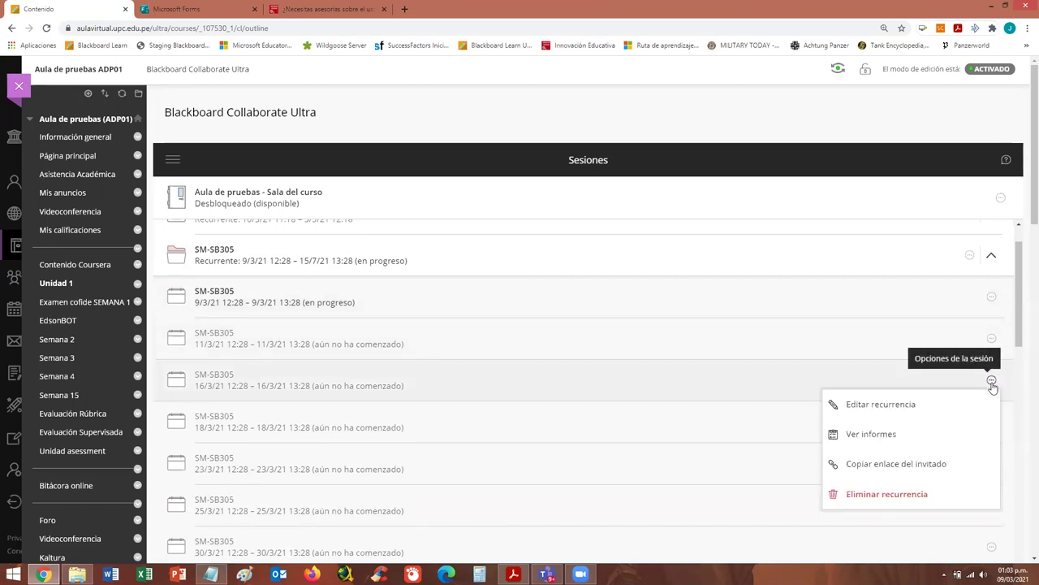
pyautogui.click(908, 407)
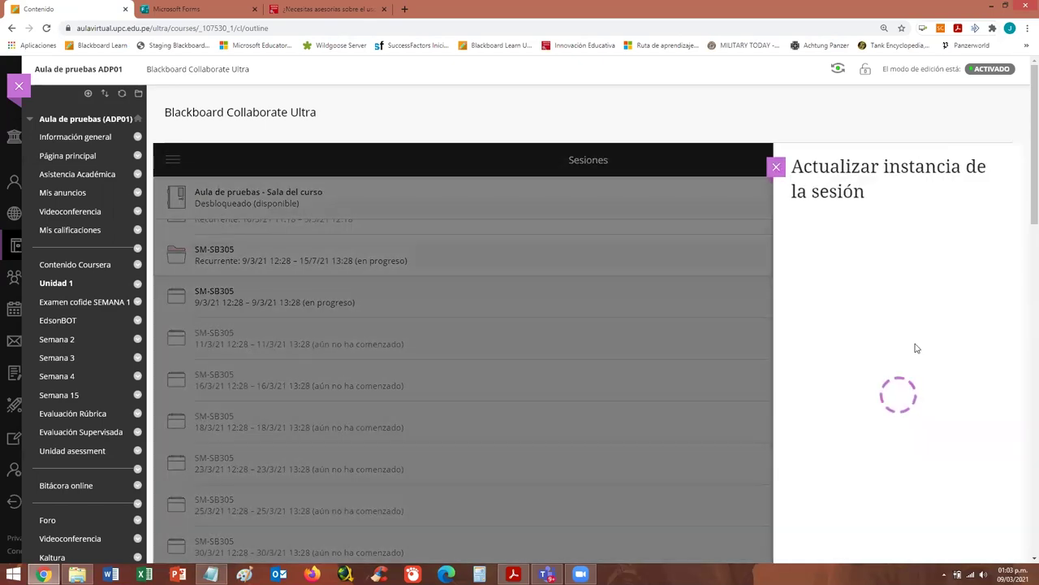
pyautogui.click(776, 167)
# Look through the SM-SB305 occurrences, open the 11/3/21 one to view its start and end settings, and close it without changes
pyautogui.moveTo(1018, 316); pyautogui.dragTo(1024, 339)
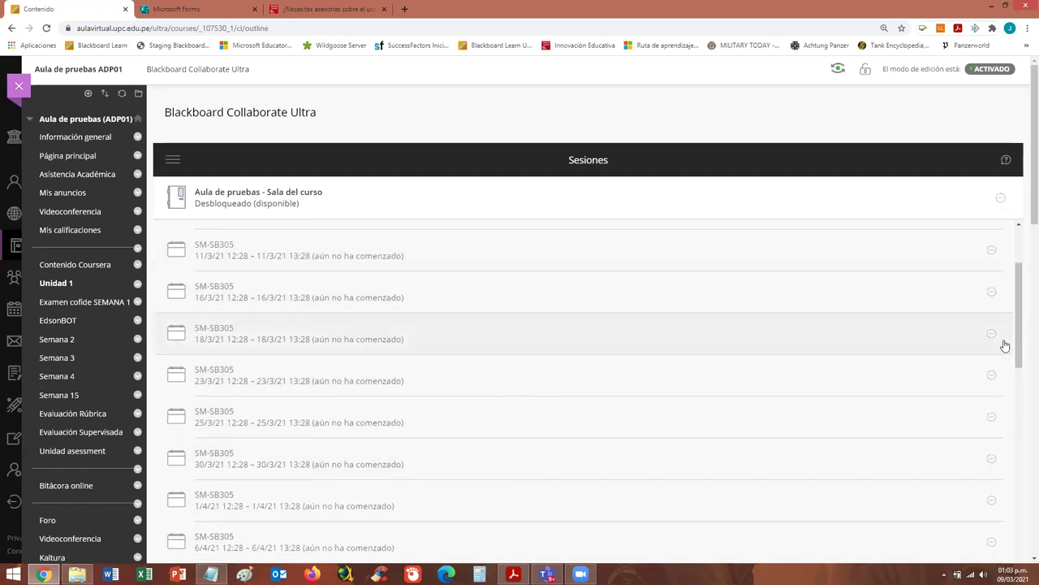
pyautogui.scroll(1, 688, 361)
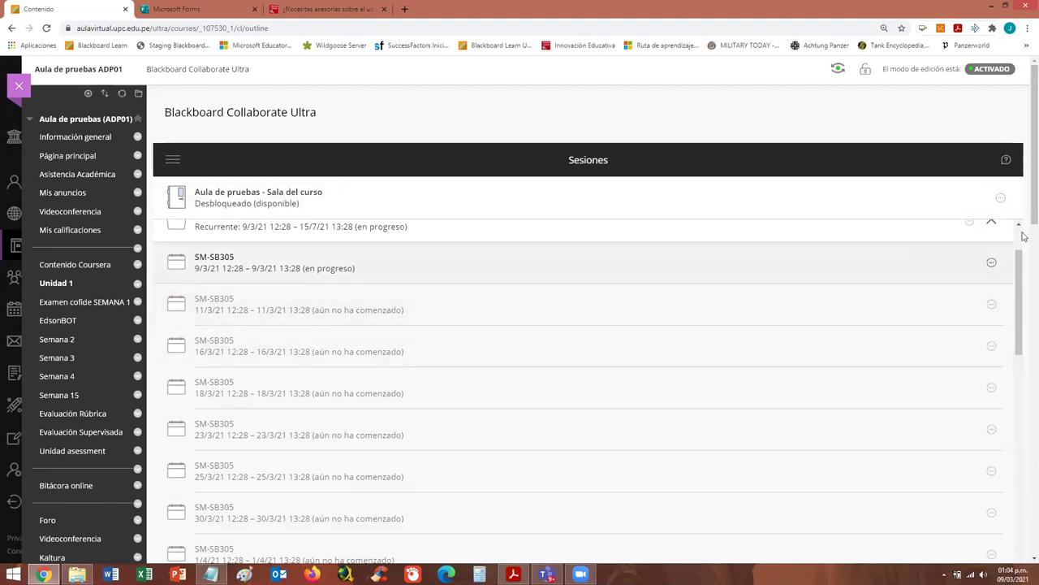
pyautogui.scroll(-1, 1025, 220)
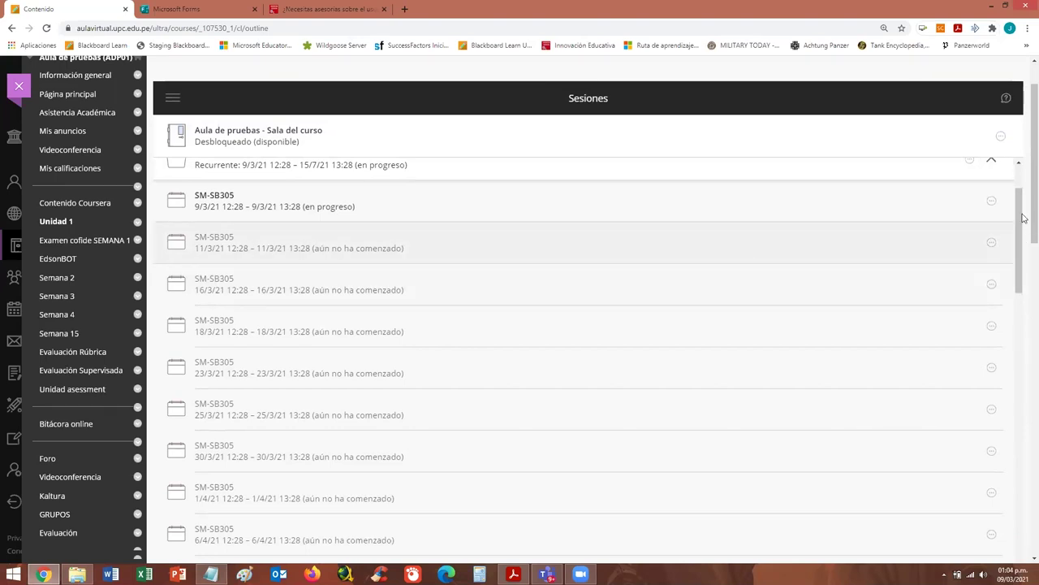
pyautogui.scroll(-1, 370, 273)
pyautogui.scroll(1, 409, 284)
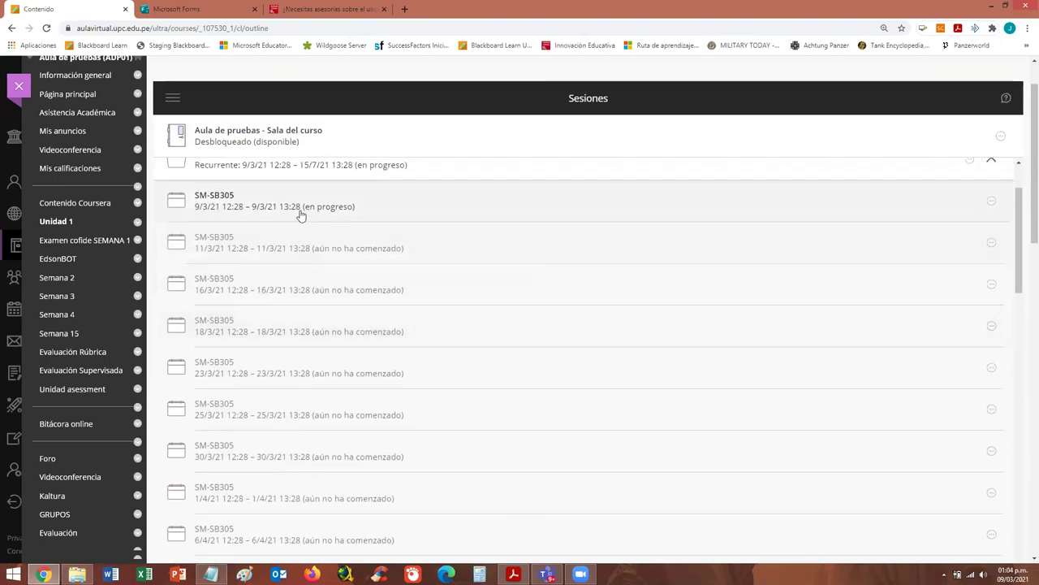
pyautogui.scroll(1, 435, 218)
pyautogui.scroll(1, 435, 218)
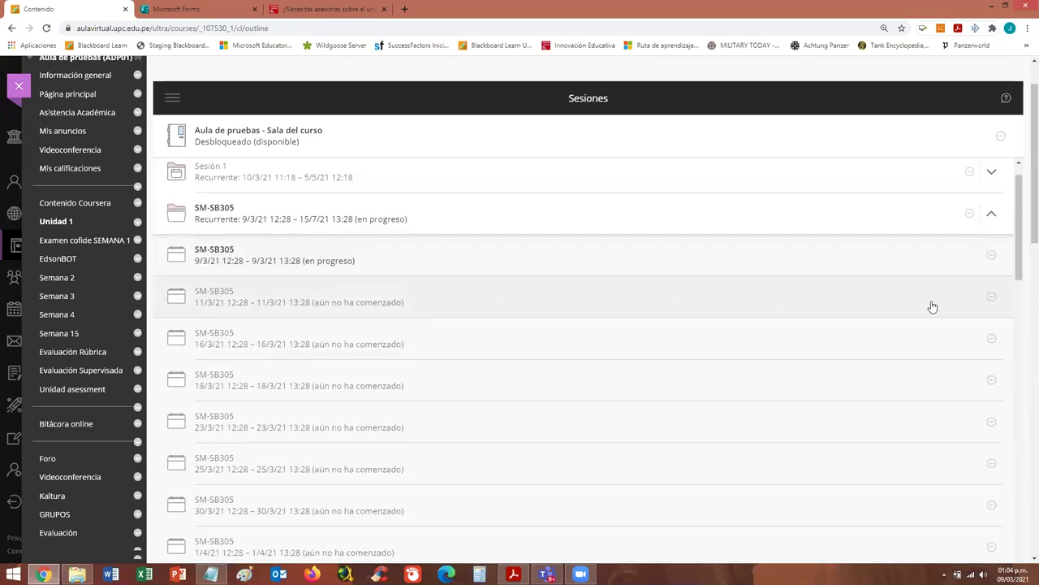
pyautogui.click(992, 297)
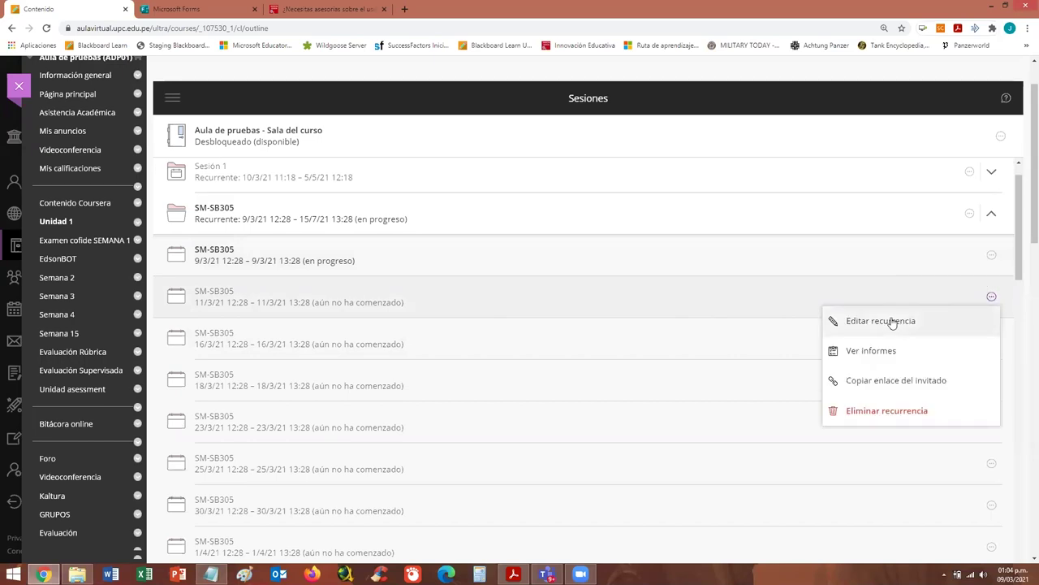
pyautogui.click(884, 322)
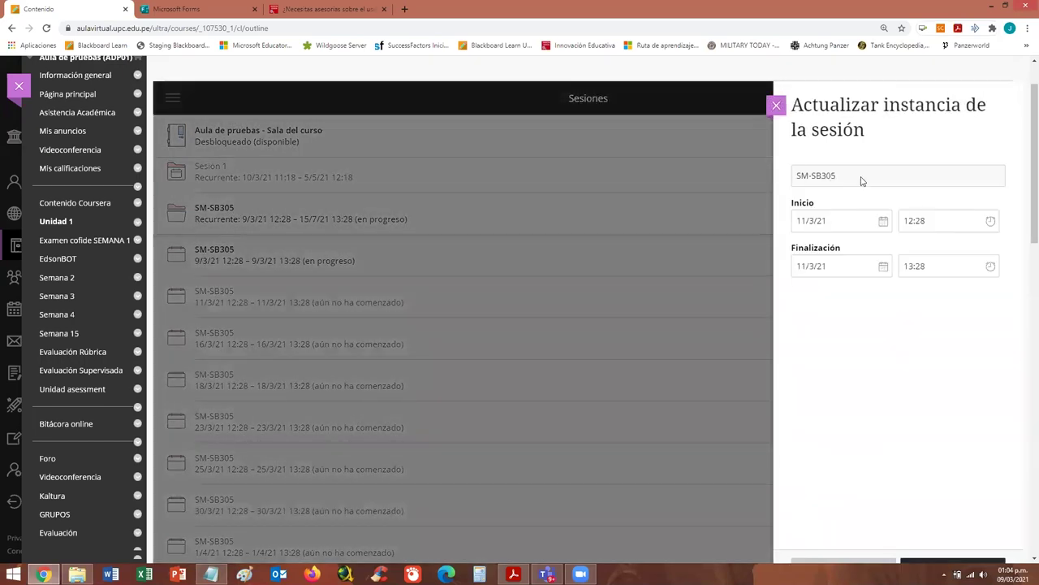
pyautogui.click(776, 105)
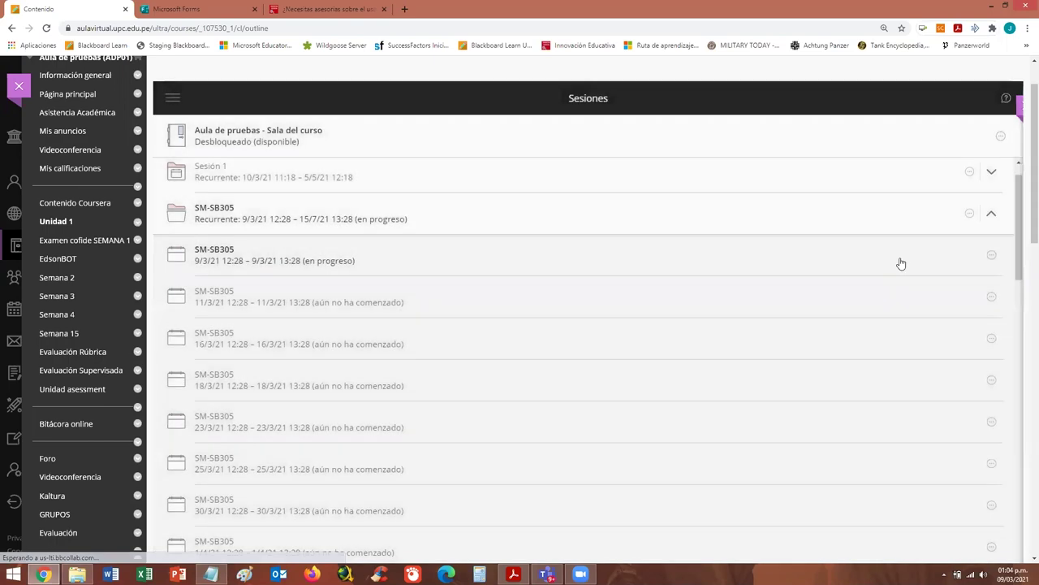
# Show the SM-SB305 series collapsed and expanded, leave it collapsed, and switch to Acrobat Reader
pyautogui.click(992, 216)
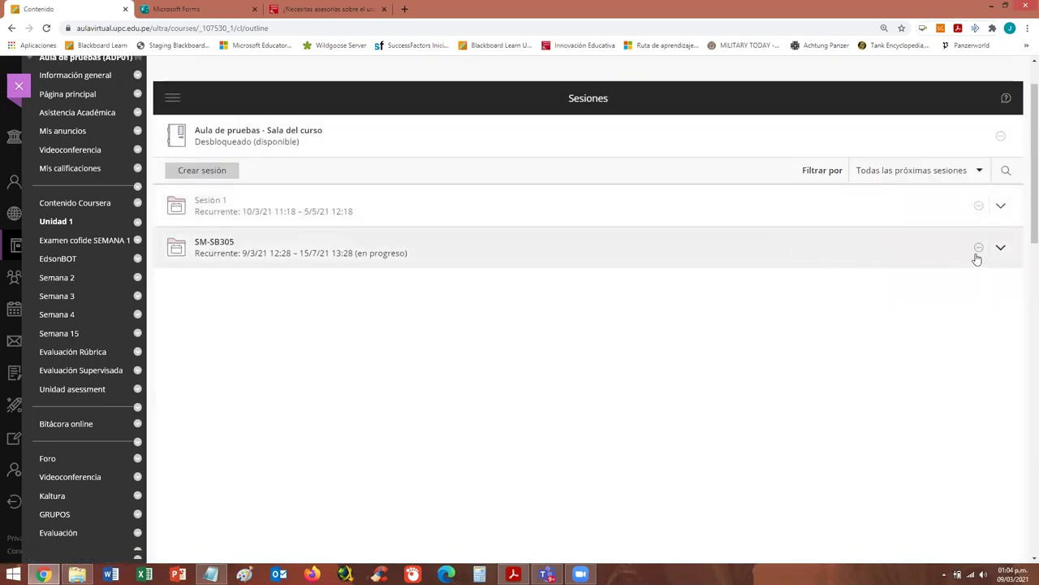
pyautogui.click(1001, 249)
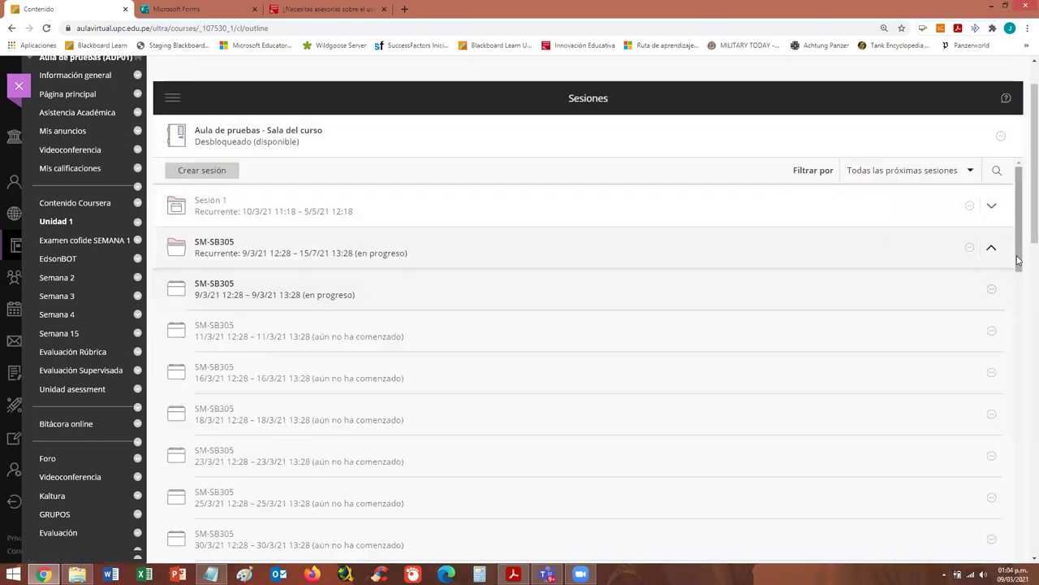
pyautogui.click(992, 250)
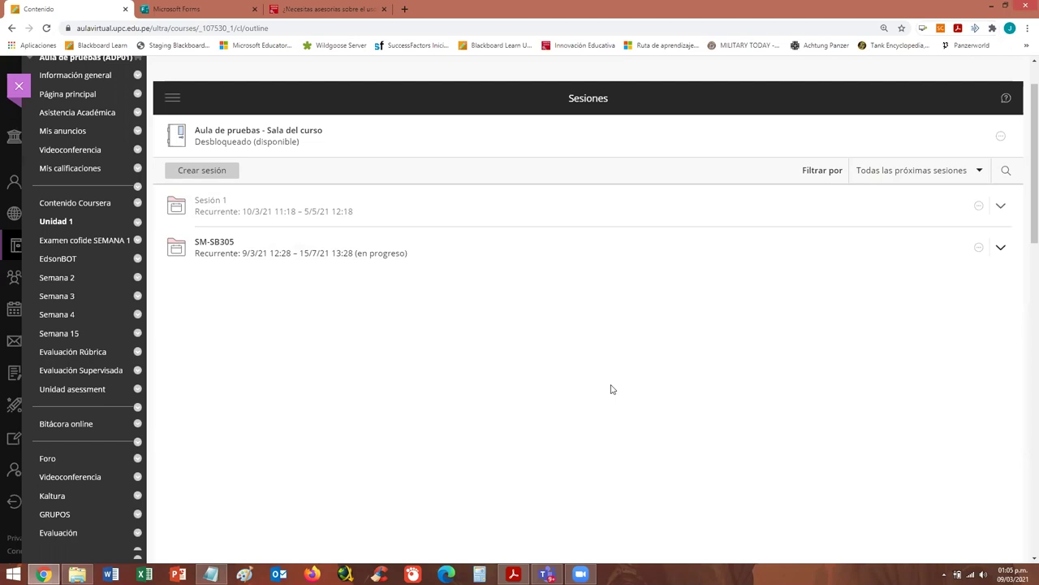
pyautogui.moveTo(513, 578)
pyautogui.click(513, 574)
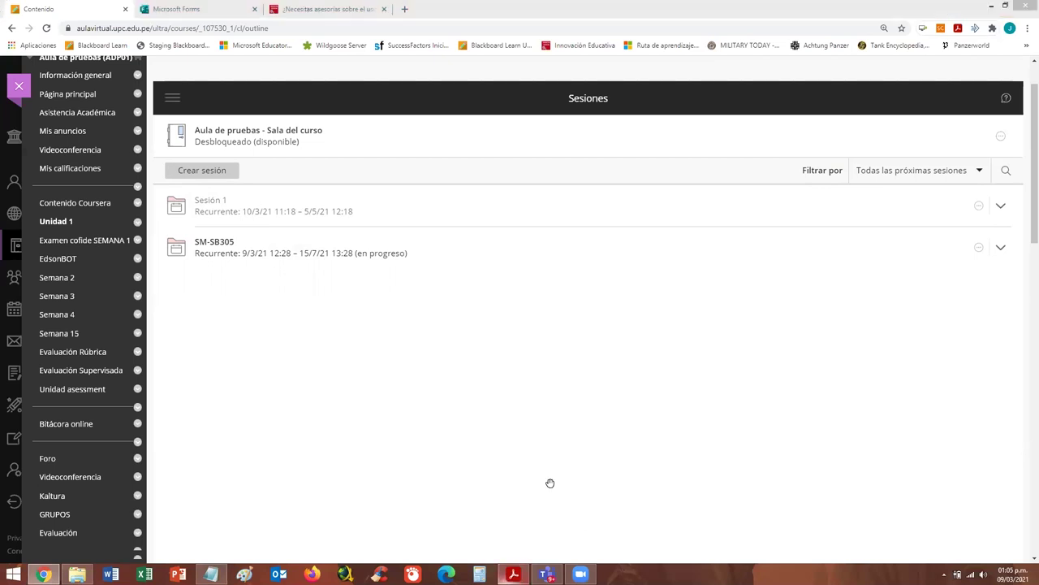